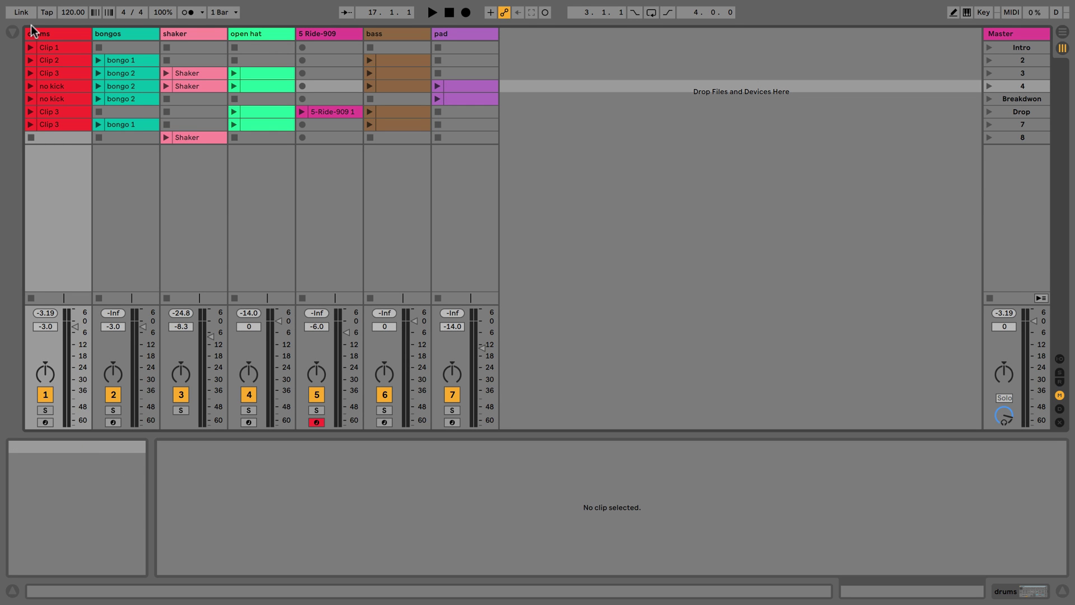
Step: Show the Arrangement View and hide the lower detail area to enlarge the track timeline
left_click(1063, 34)
left_click(641, 136)
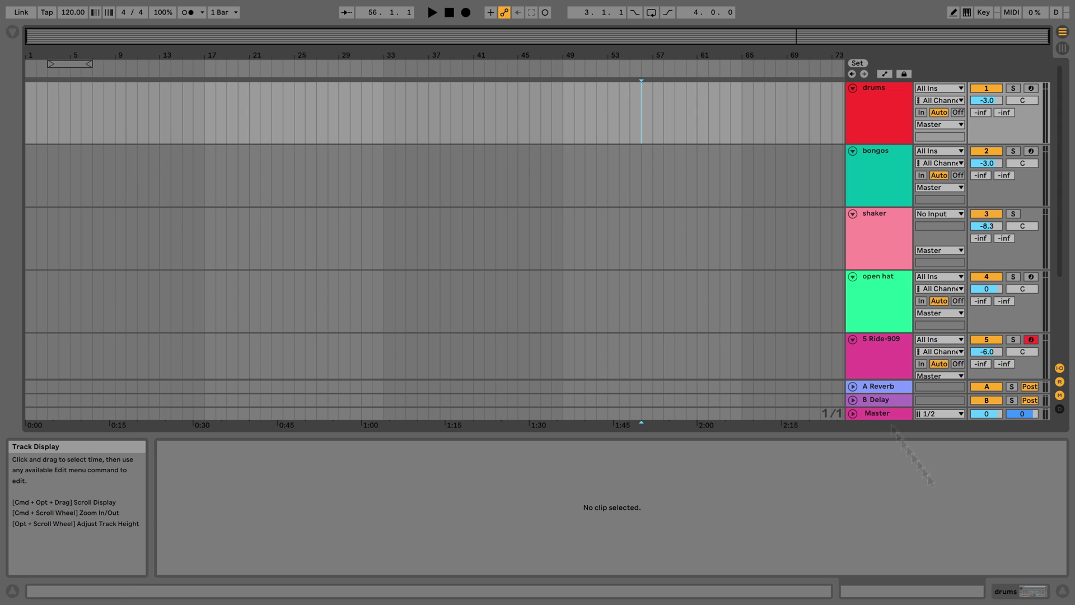
left_click(1062, 592)
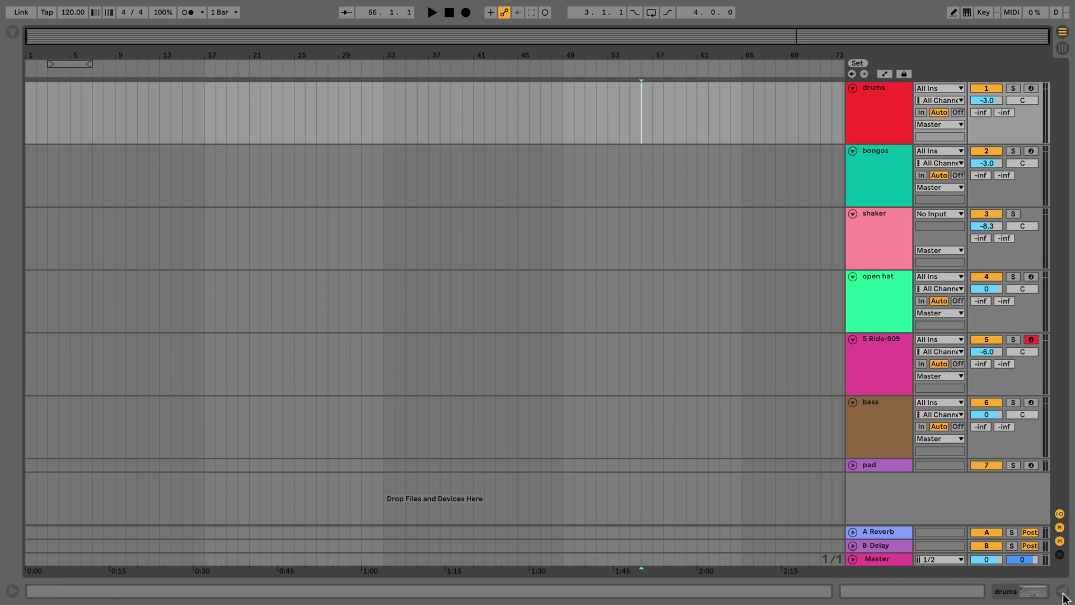
Step: Compare the Session View with the Arrangement View, and select bars 1 to 65 on the bongos track's timeline
left_click(1062, 48)
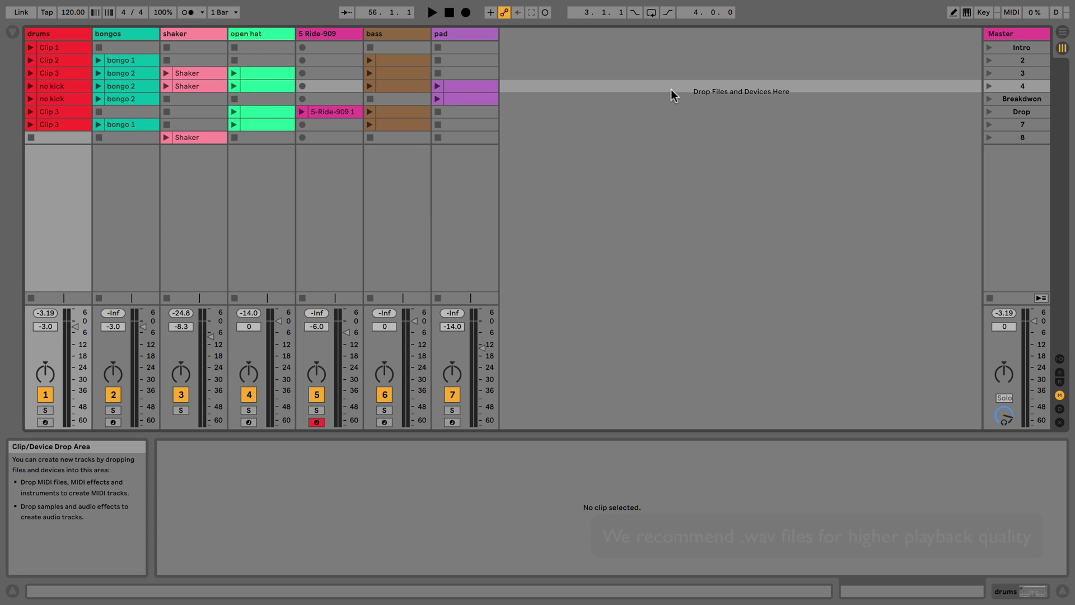
left_click(1063, 33)
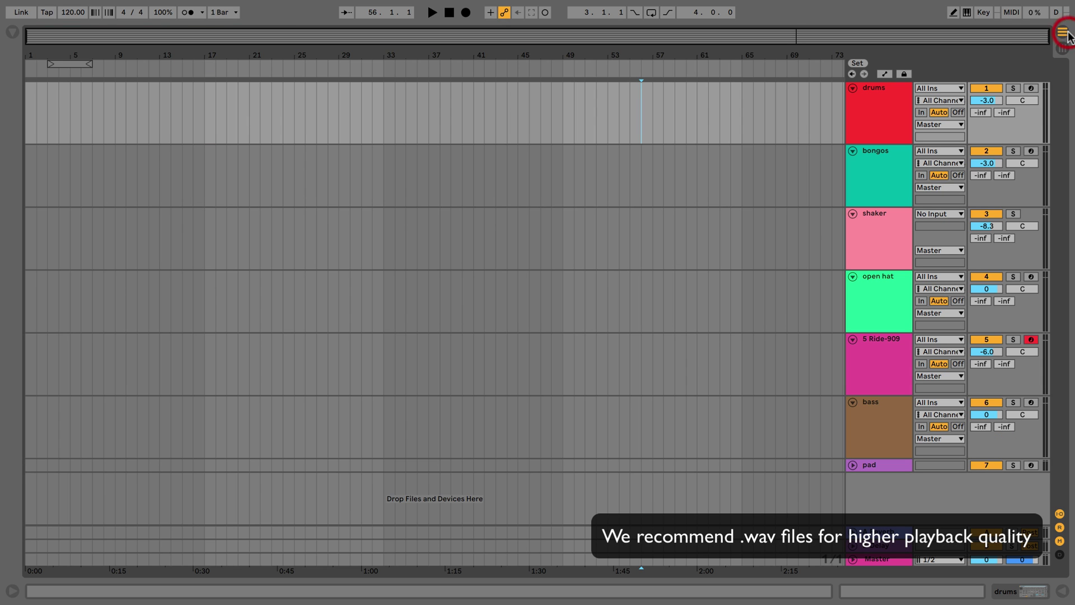
left_click_drag(73, 189, 745, 193)
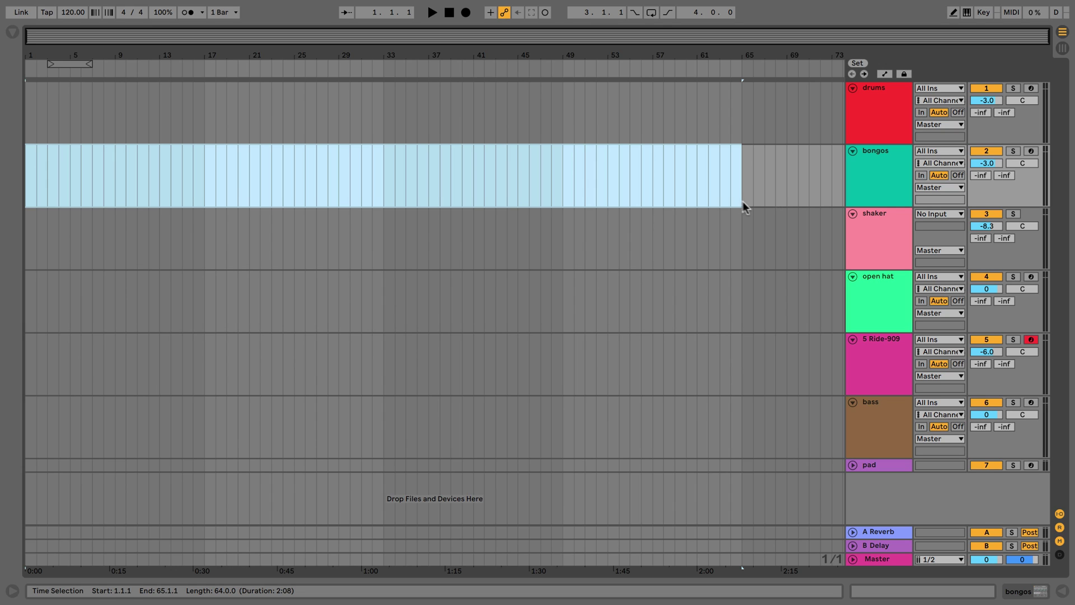
Step: In the Session View, inspect the bongos track and the EQ Three and Reverb effects on the shaker track
left_click(1064, 50)
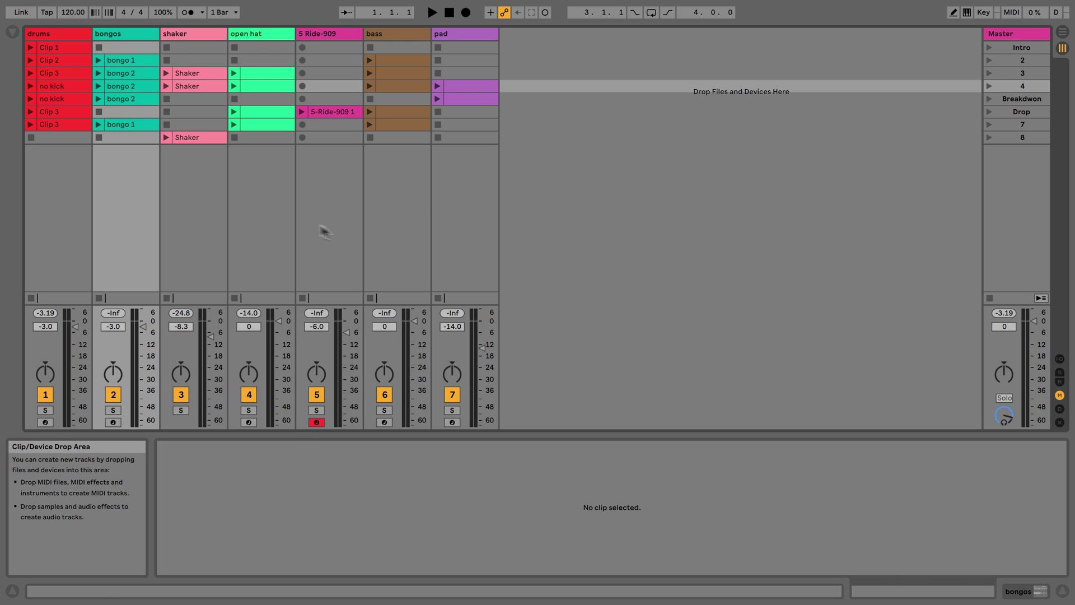
left_click(142, 34)
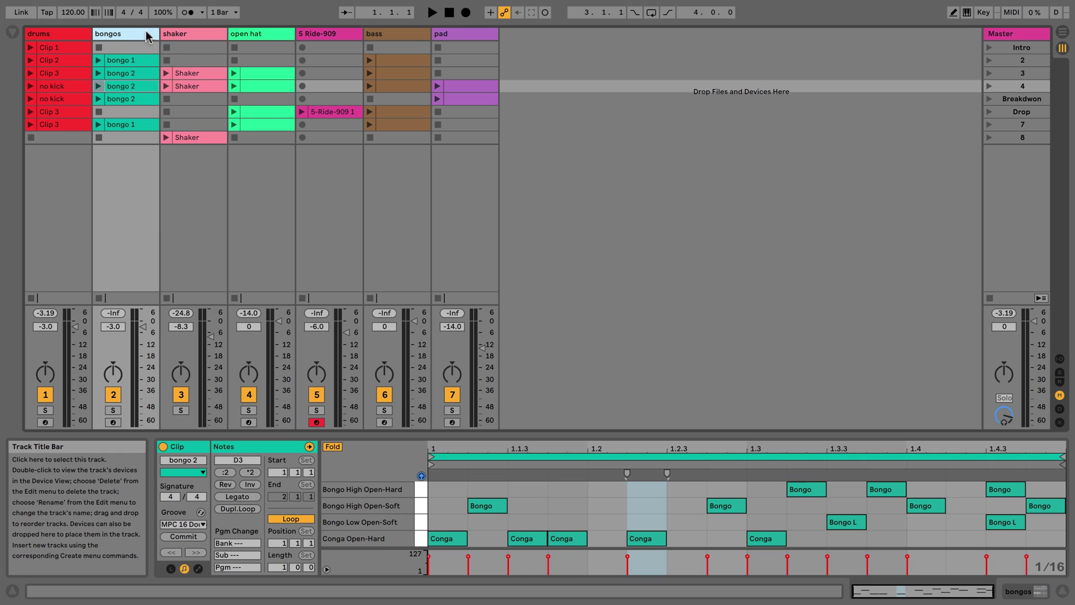
left_click(140, 34)
left_click(172, 33)
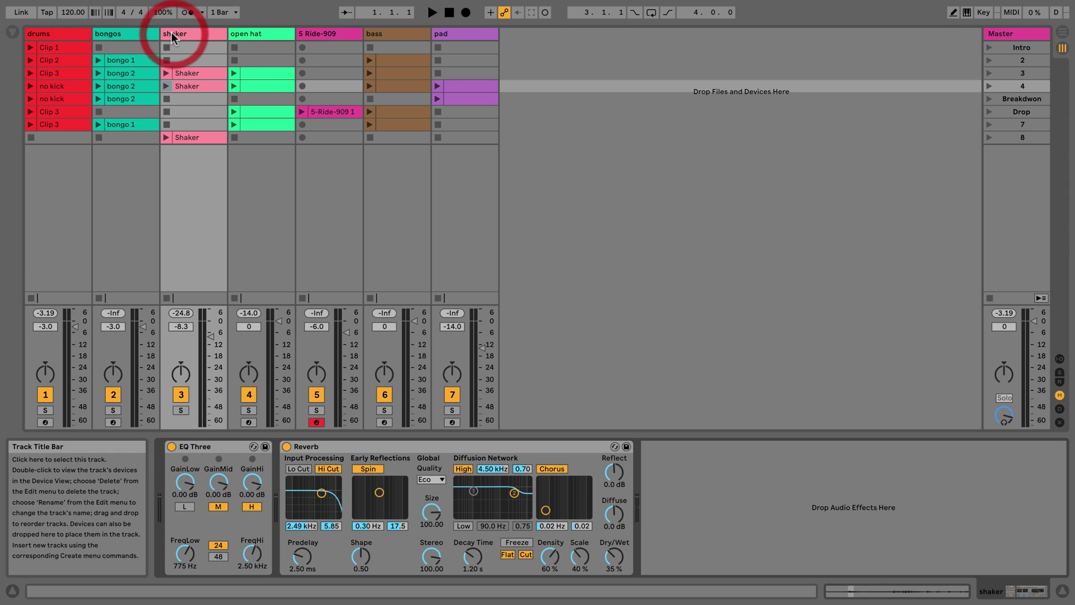
left_click(205, 447)
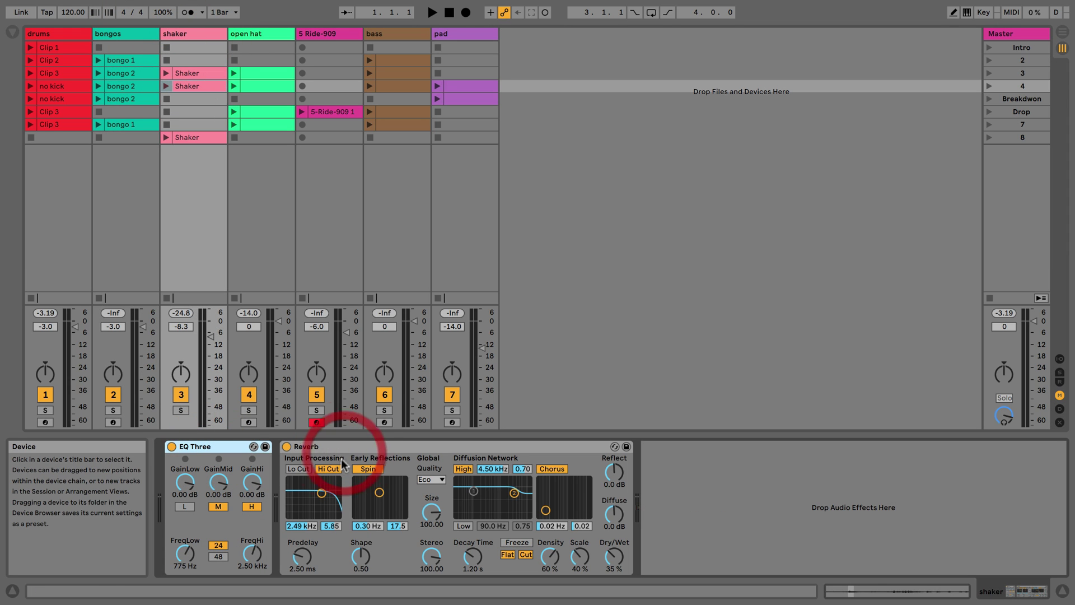
left_click(346, 448)
left_click(194, 34)
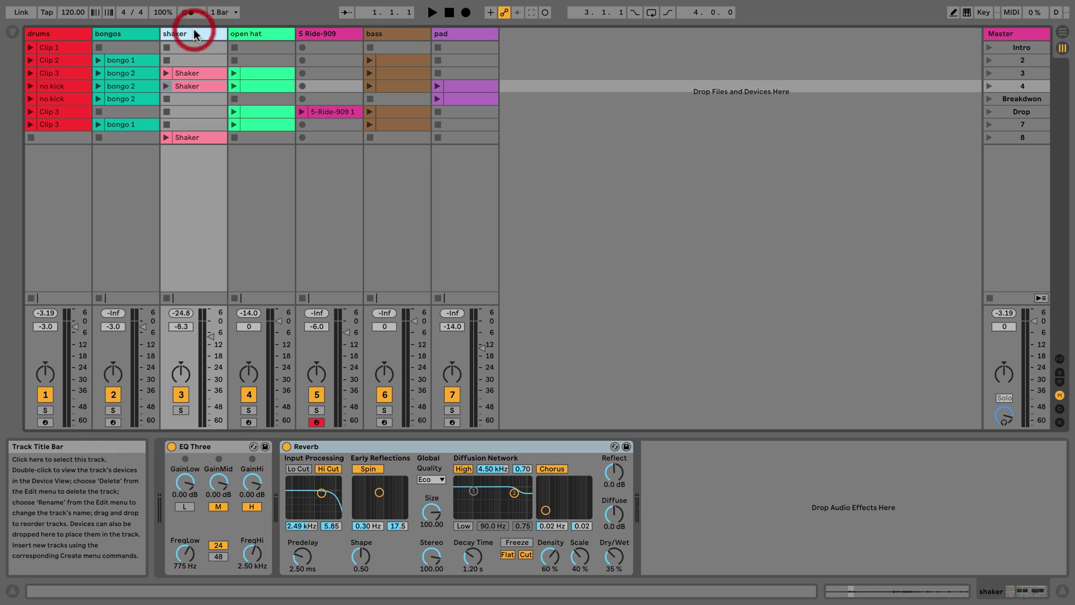
Step: In the Arrangement View, open the shaker track's devices and lower the EQ Three GainLow to about -14.3 dB
left_click(1063, 34)
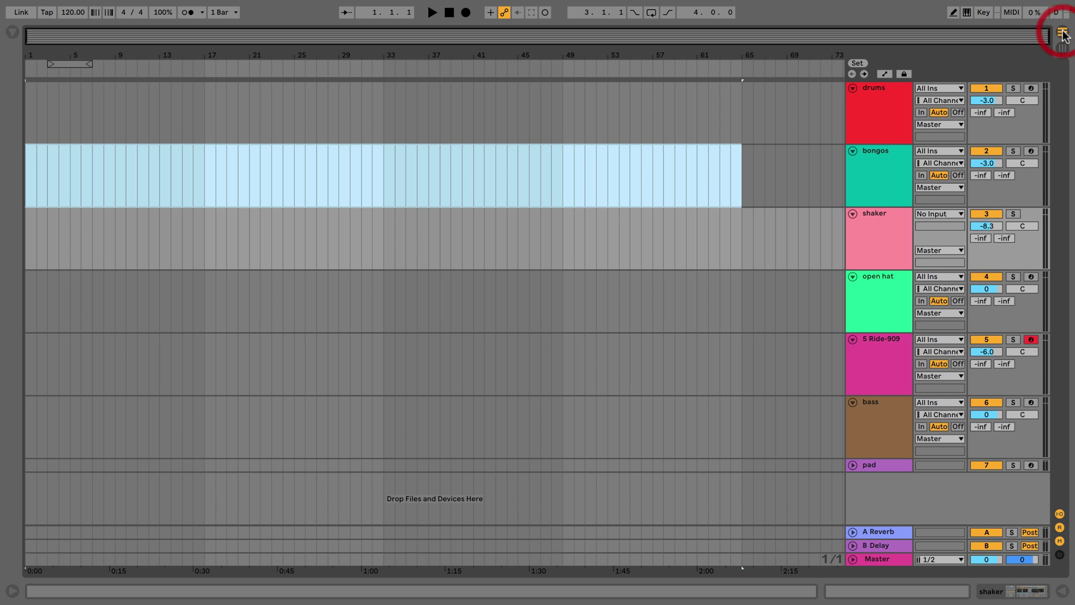
double_click(892, 224)
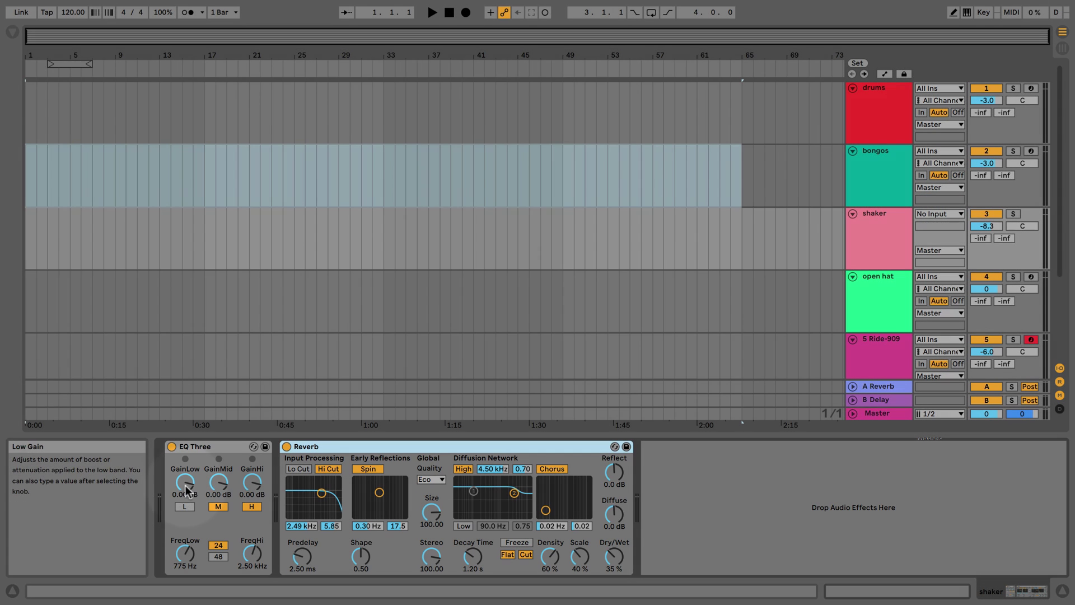
left_click_drag(185, 481, 184, 494)
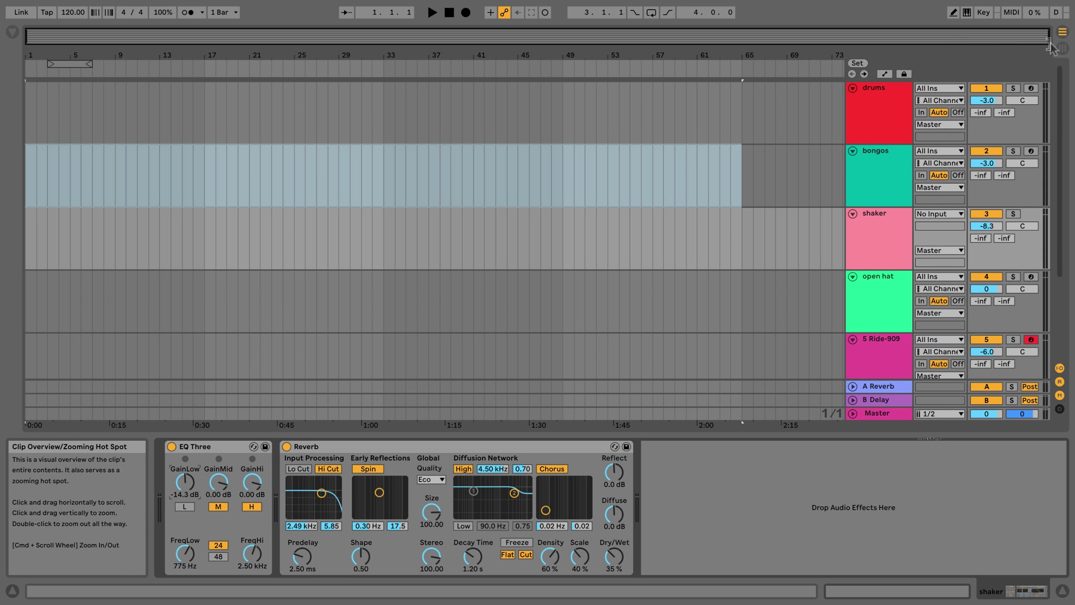
Step: Compare the shaker track's settings in the Session and Arrangement views, and lower its track volume to -16.3 dB
left_click(1062, 49)
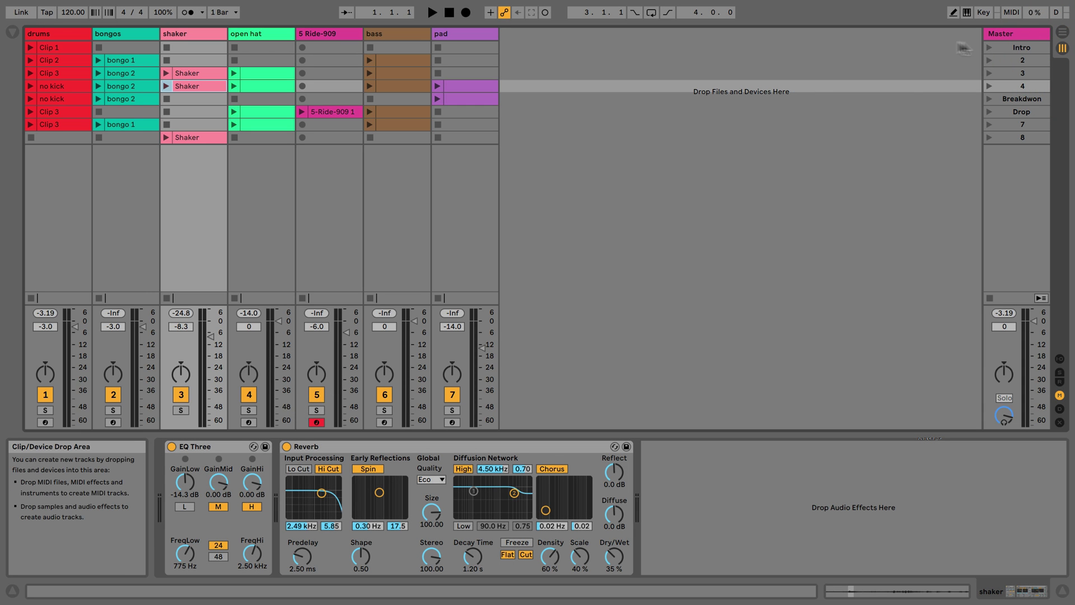
left_click(1063, 33)
left_click(1063, 48)
left_click(1063, 32)
left_click(1063, 49)
left_click(1063, 33)
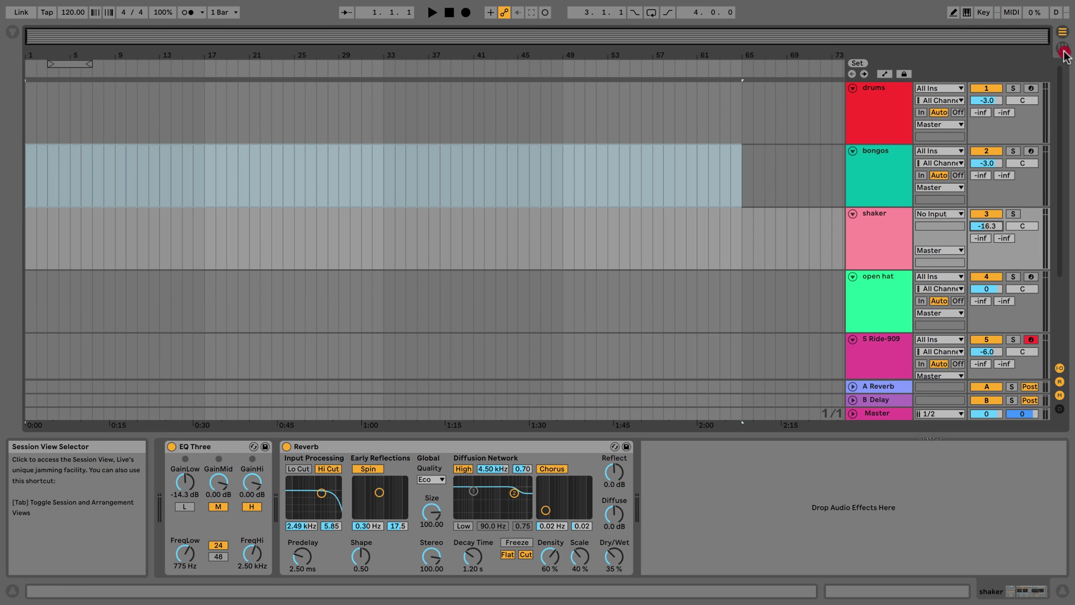
left_click(1063, 49)
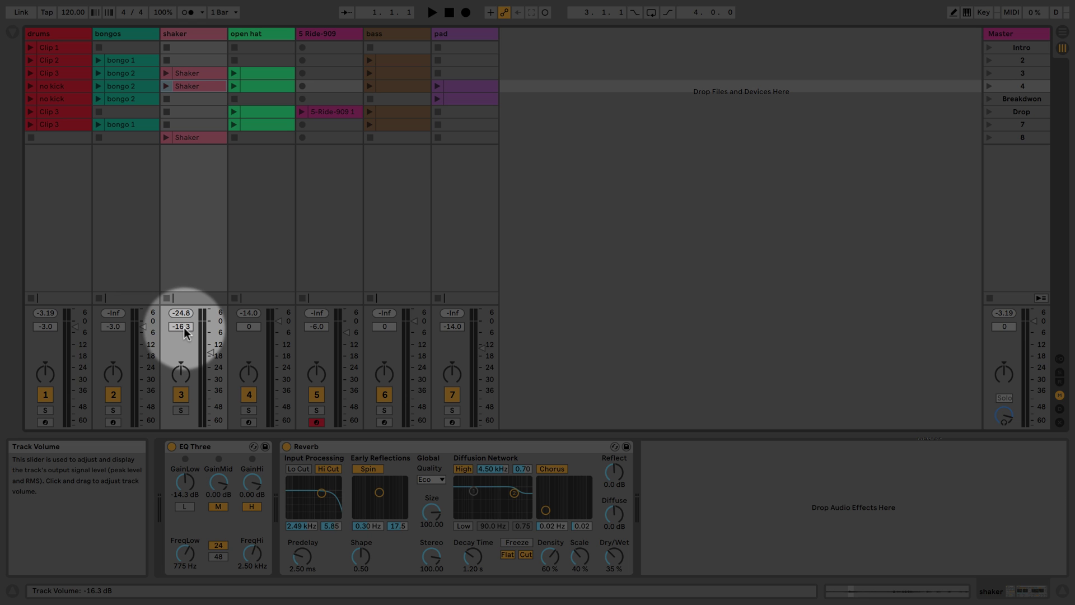
Step: Undo the shaker track's volume change, redo it and undo it once more
key("super+z")
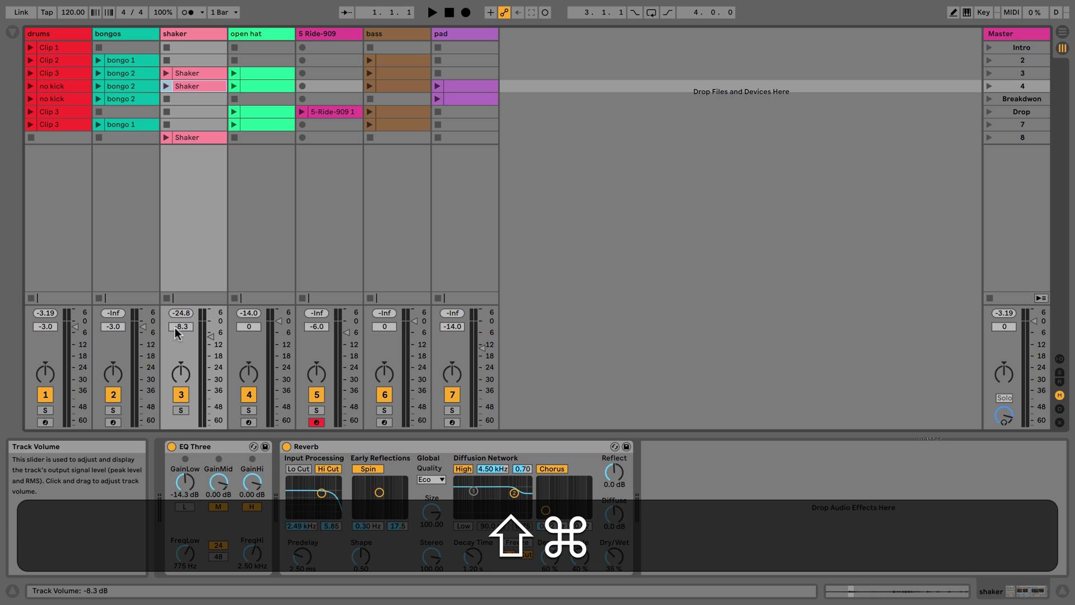
key("shift+super+z")
key("super+z")
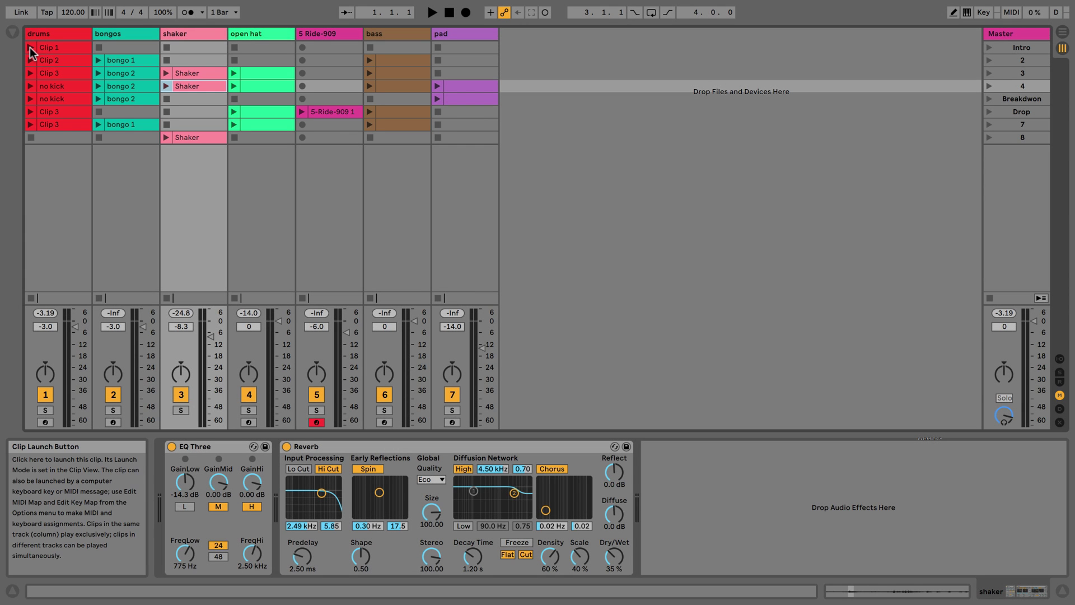
Step: Launch the drums Clip 1 and the bongo 1 clip, check their playback in the Arrangement View and stop it
left_click(31, 53)
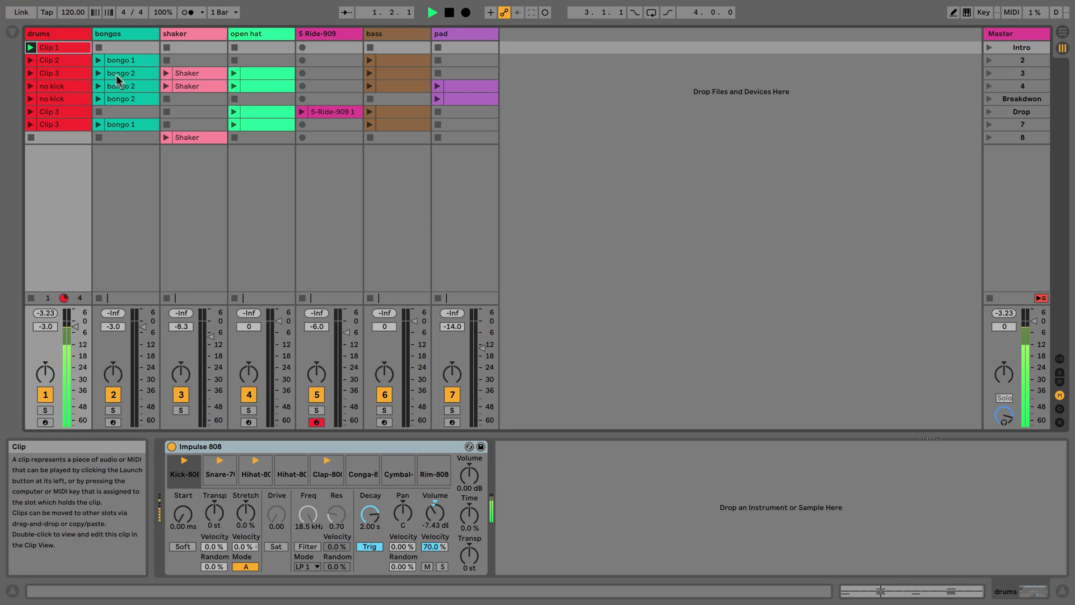
left_click(99, 59)
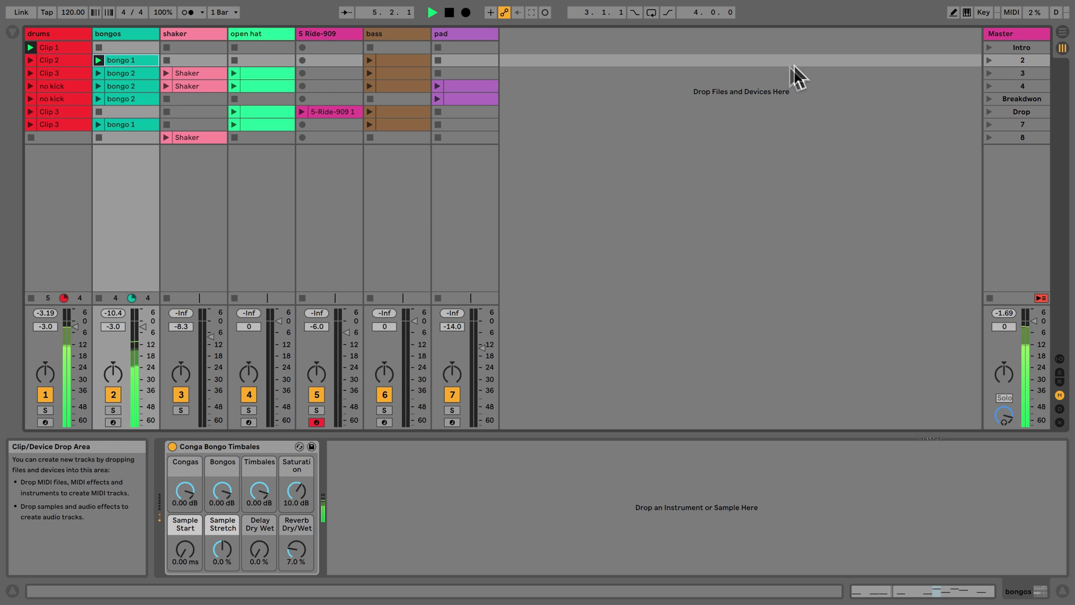
left_click(1064, 32)
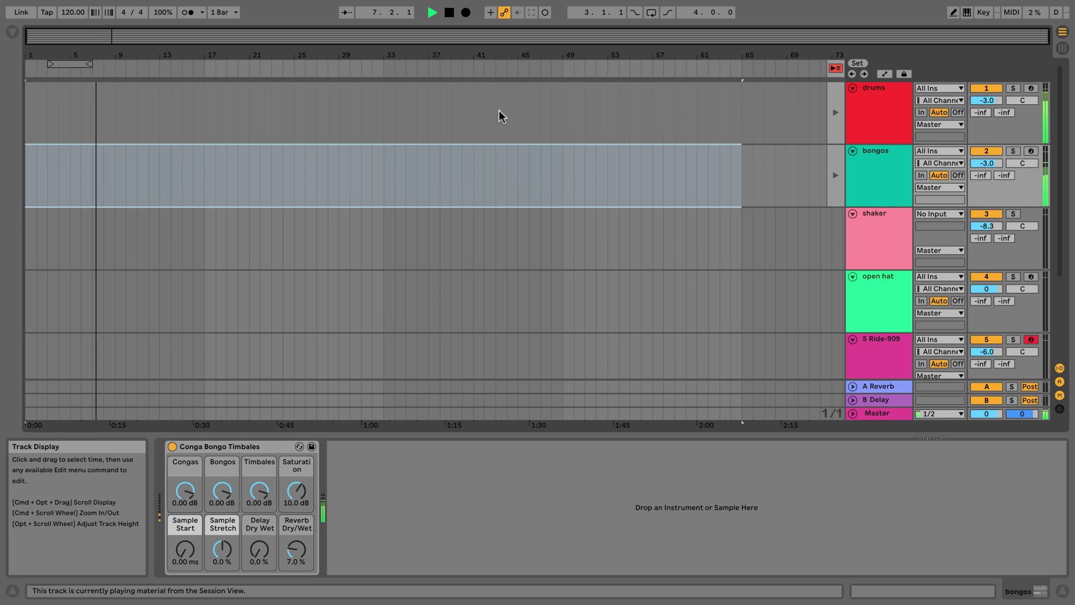
key("space")
Step: Place the insert mark at bar 1 of the drums track and briefly play the launched Session clips from the Arrangement View
left_click(28, 103)
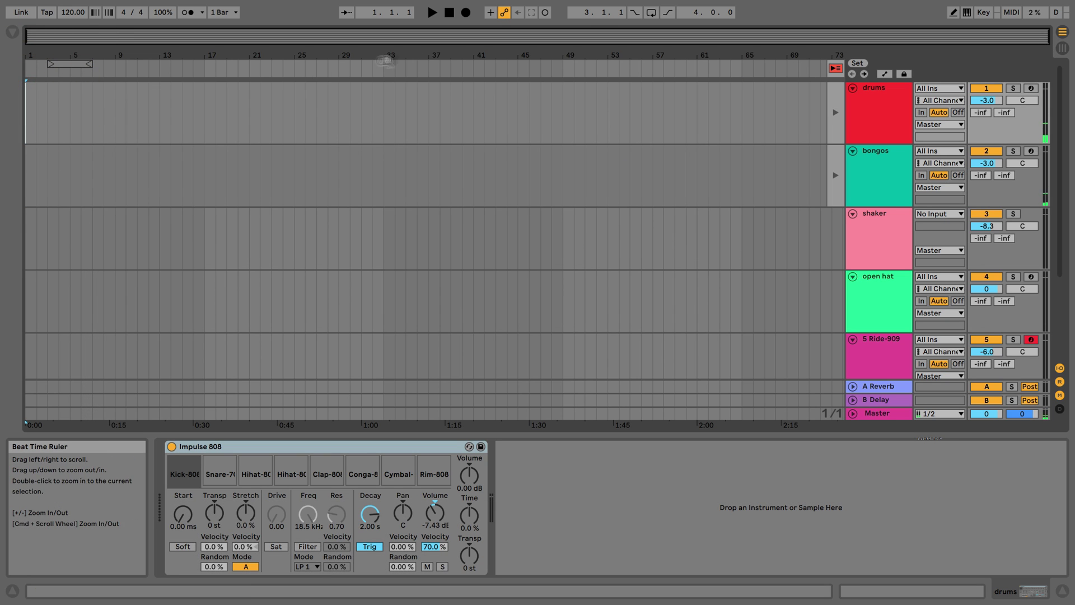
left_click(1062, 48)
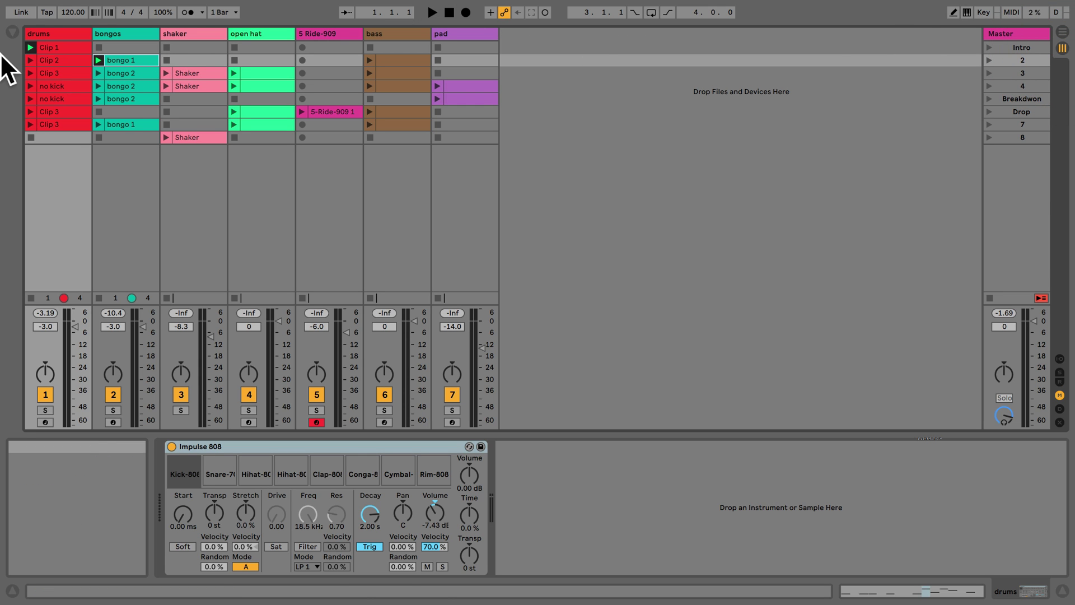
left_click(1063, 32)
key("space")
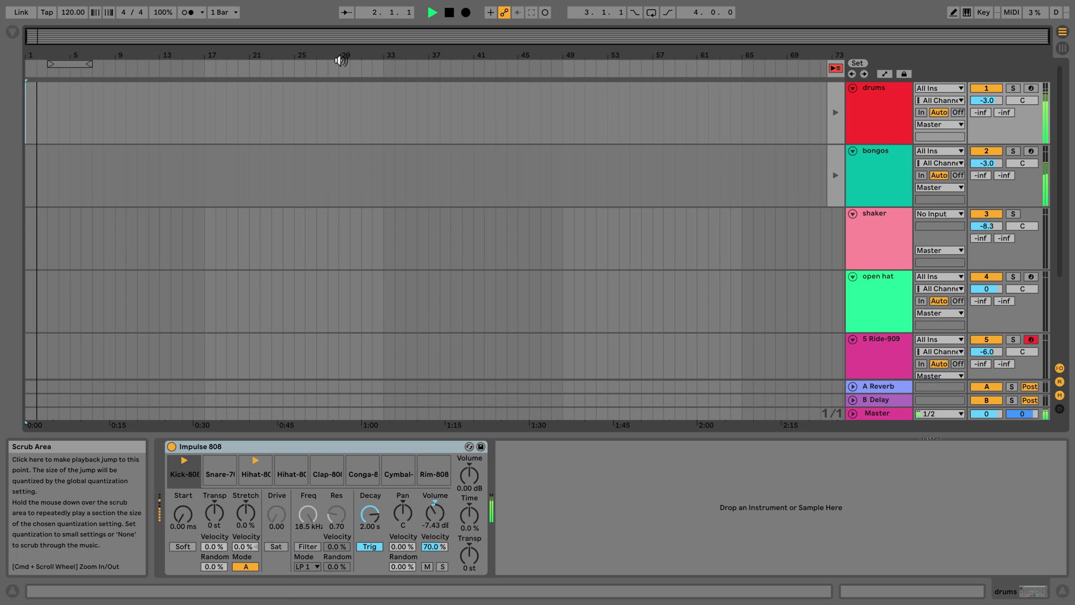
key("space")
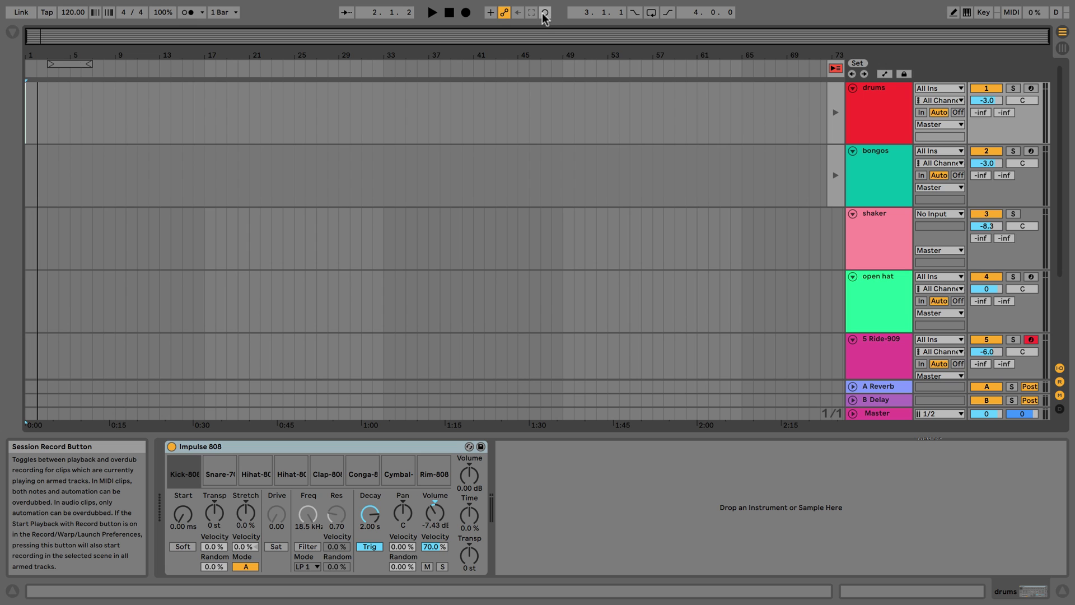
Step: Start arrangement recording of the launched drums and bongos clips from the Session View, and watch them being recorded on the timeline
left_click(1062, 48)
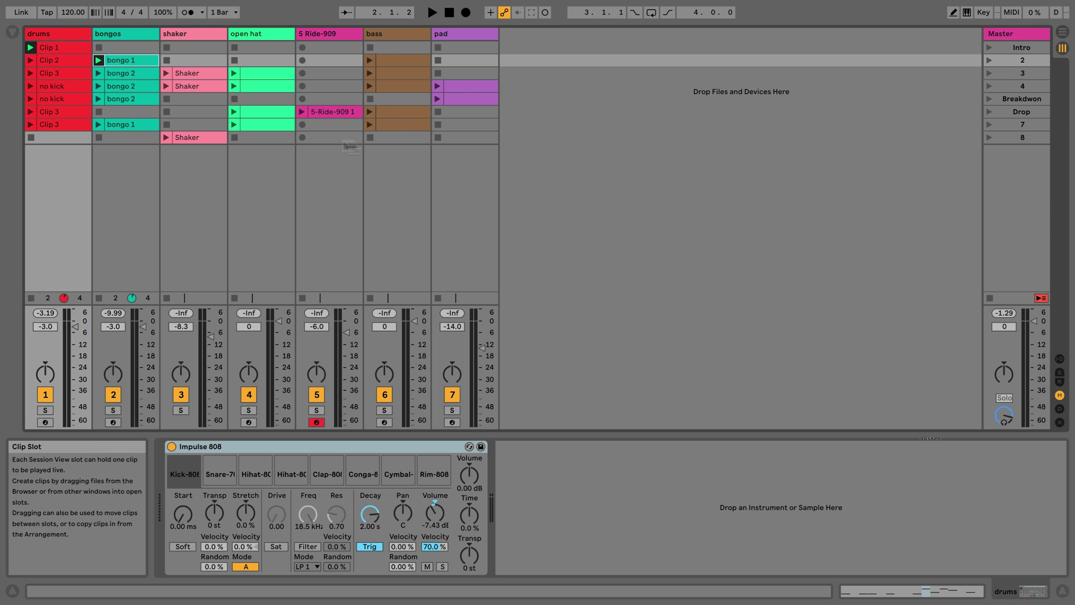
left_click(468, 13)
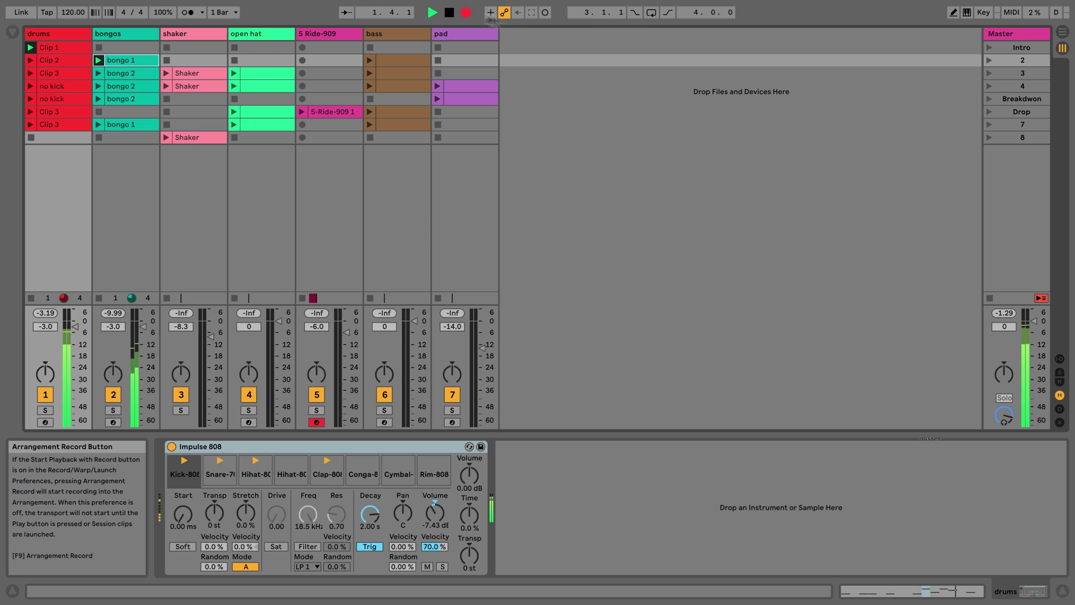
left_click(1064, 34)
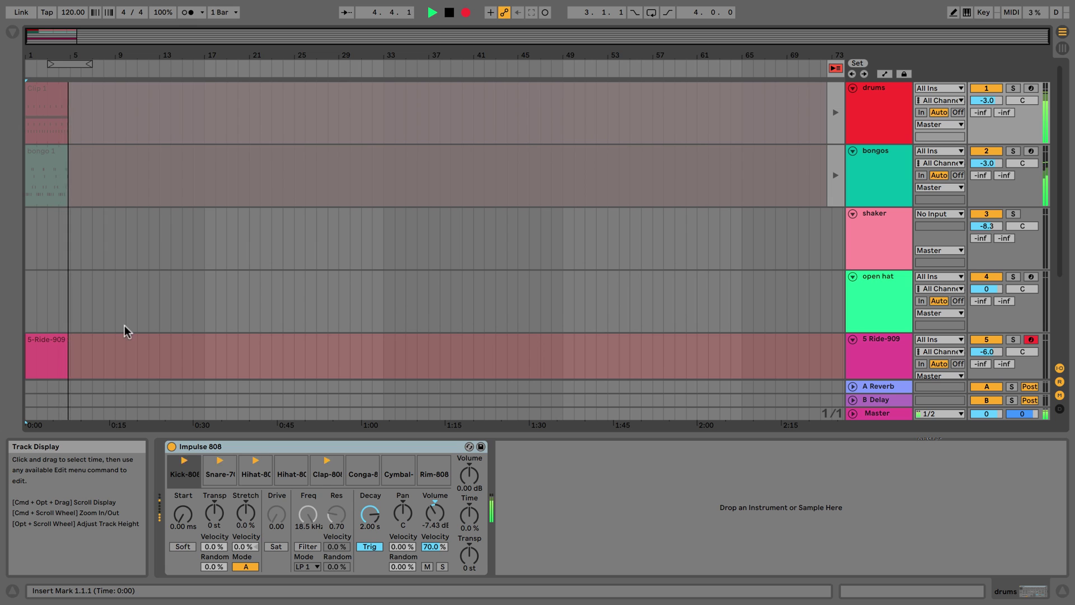
scroll(149, 331, "down", 3)
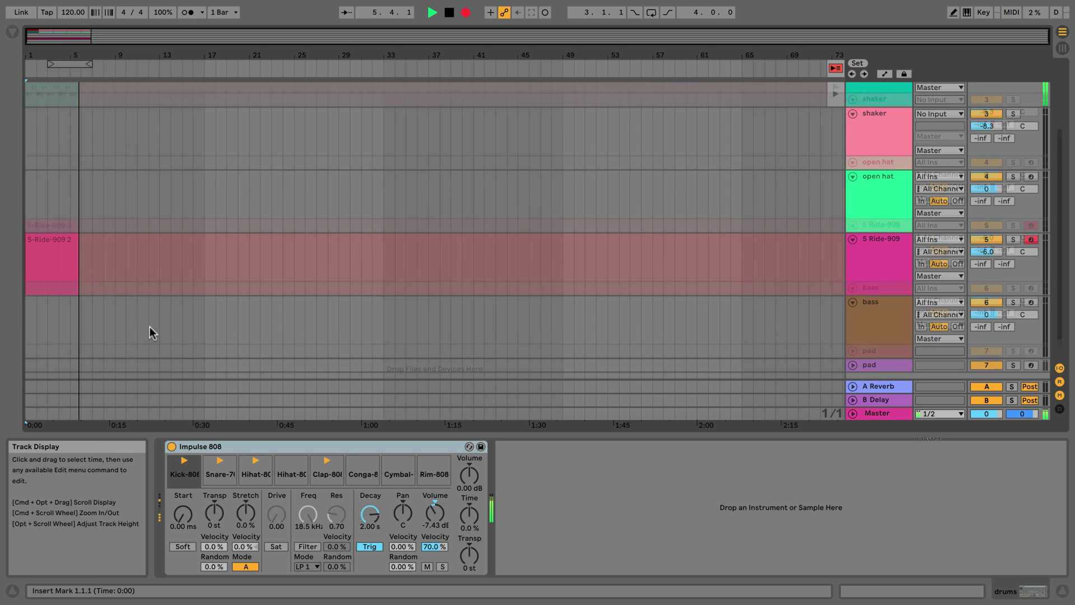
scroll(150, 325, "up", 1)
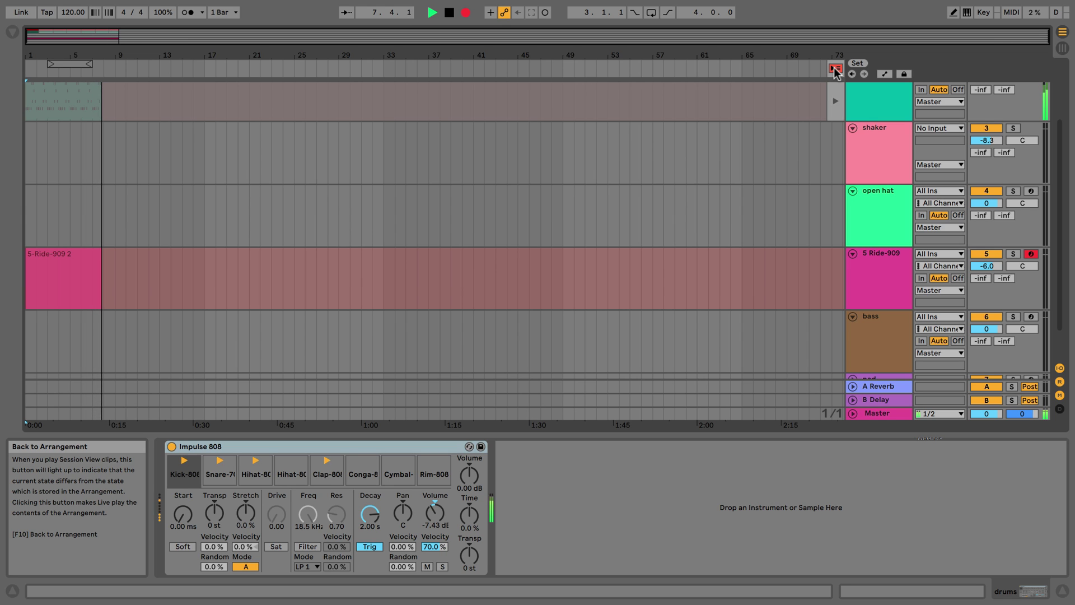
scroll(618, 181, "up", 3)
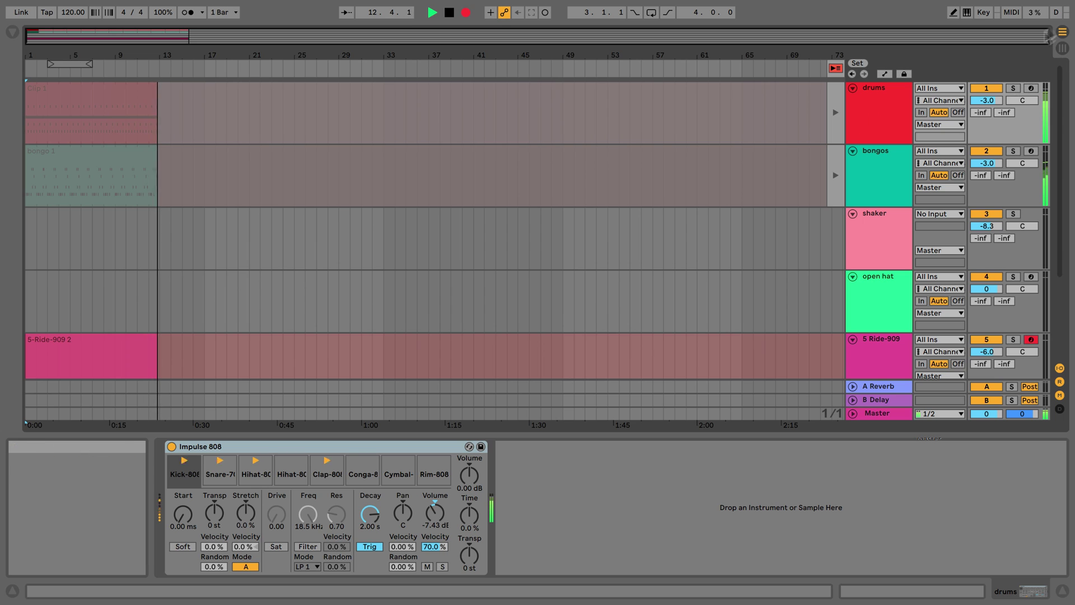
Step: Switch playback back to the arrangement's contents and stop the recording
left_click(836, 68)
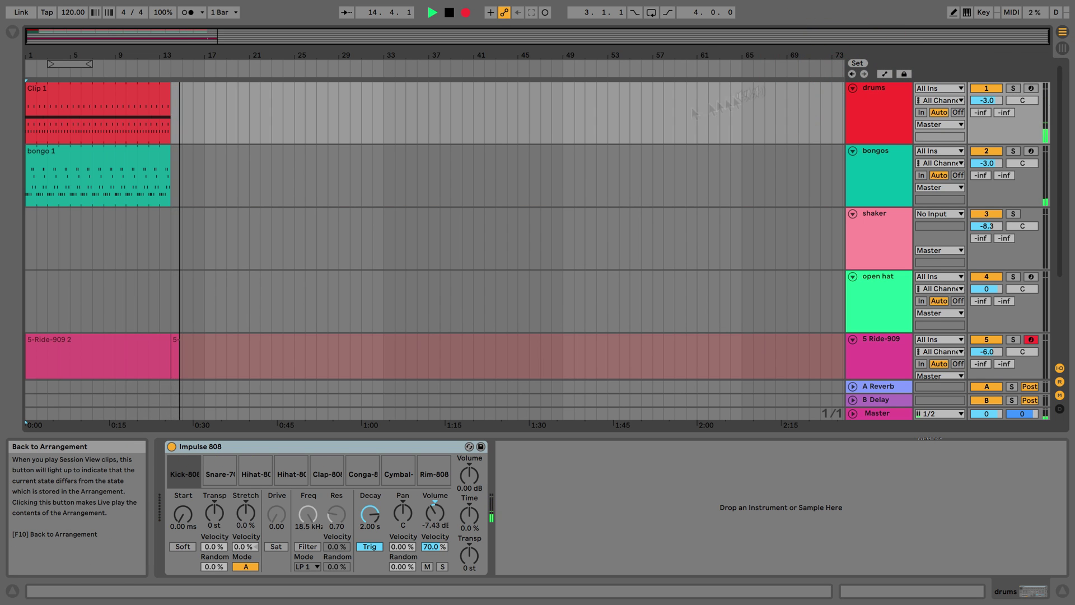
left_click(182, 136)
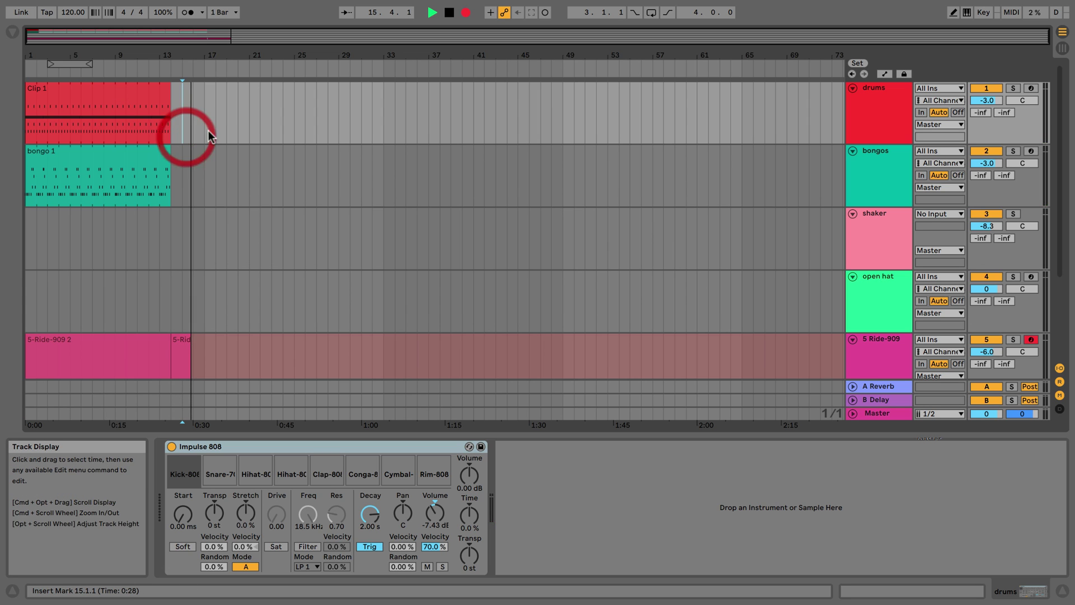
key("space")
Step: Select bars 1 to 17 across the drums to 5 Ride-909 tracks and delete the recorded clips
scroll(221, 222, "down", 3)
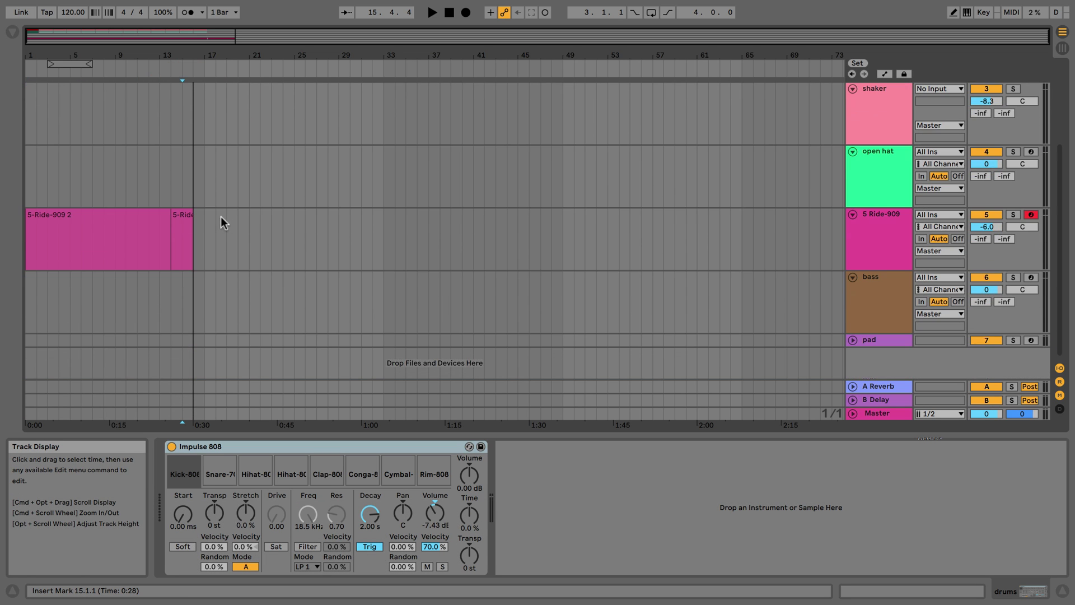
scroll(250, 263, "up", 3)
left_click_drag(204, 343, 194, 342)
left_click_drag(154, 266, 25, 112)
key("BackSpace")
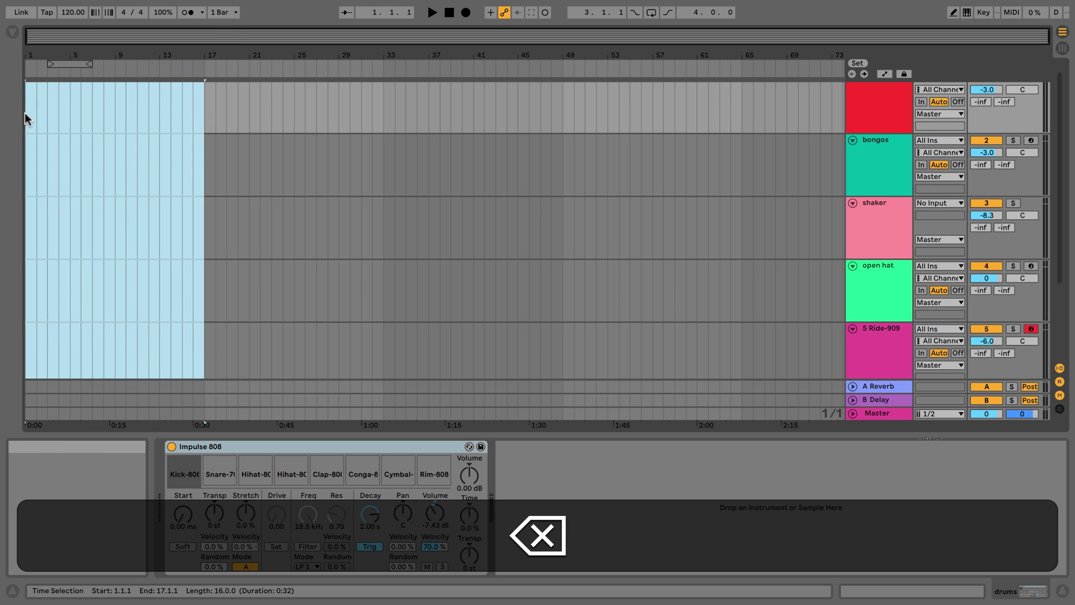
Step: Carry the two pad clips from the Session View into the Arrangement View and drop them at bar 1 of the pad track
left_click(1062, 48)
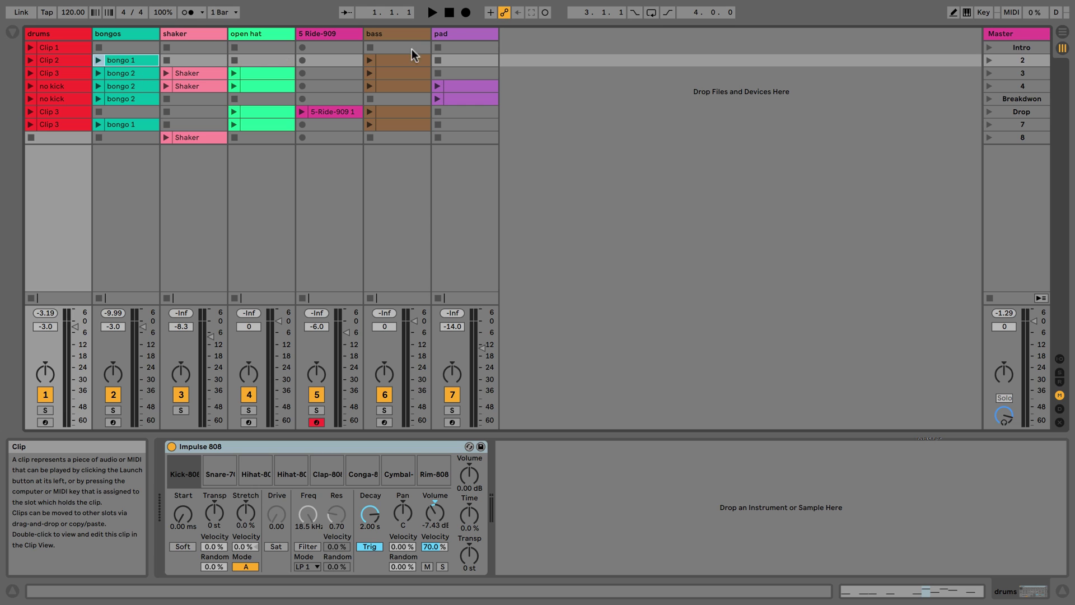
left_click(462, 86)
left_click(457, 98, "shift")
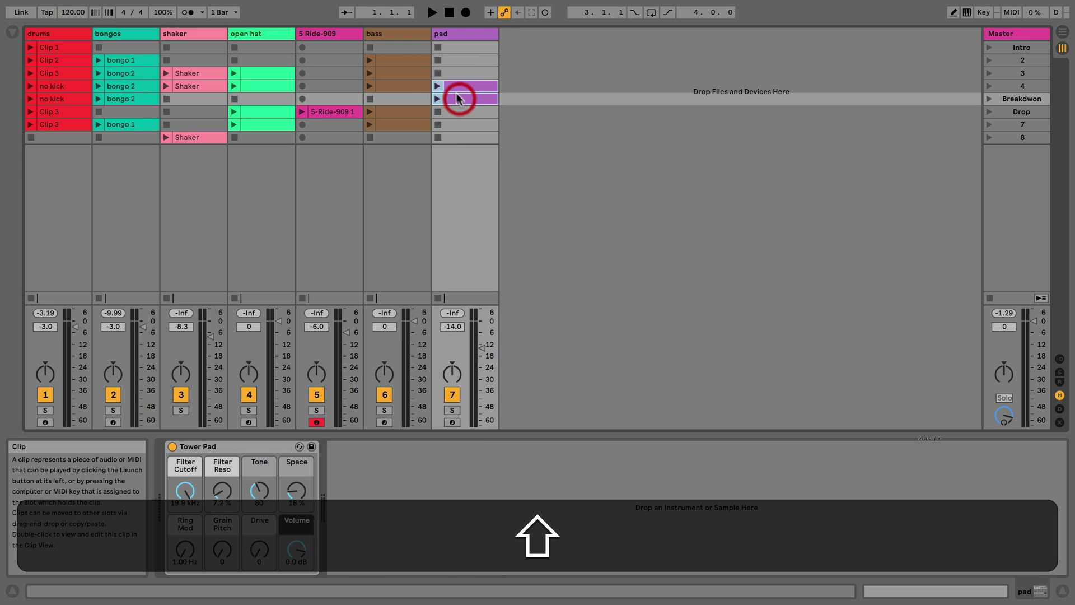
left_click_drag(453, 86, 609, 115)
key("Tab")
key("Tab")
left_click_drag(887, 58, 898, 59)
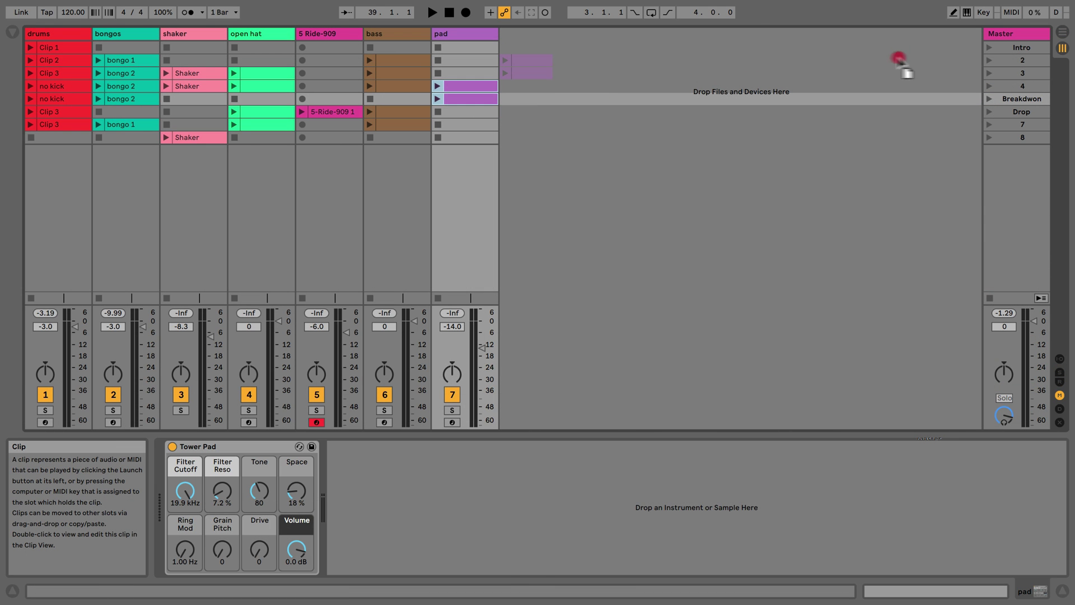
left_click_drag(1055, 38, 1062, 34)
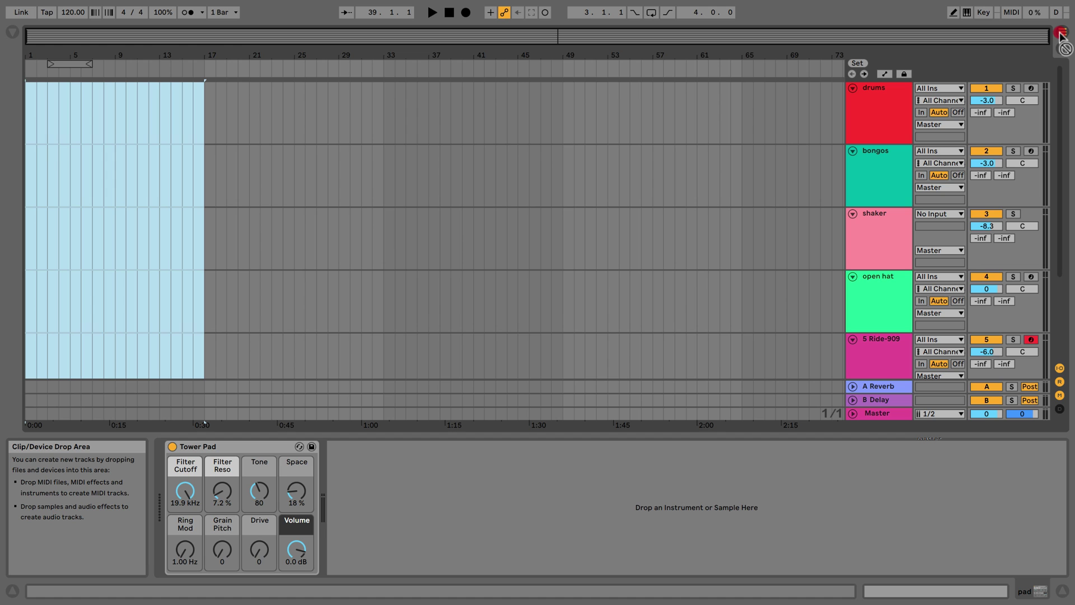
left_click_drag(930, 176, 50, 343)
scroll(70, 224, "down", 1)
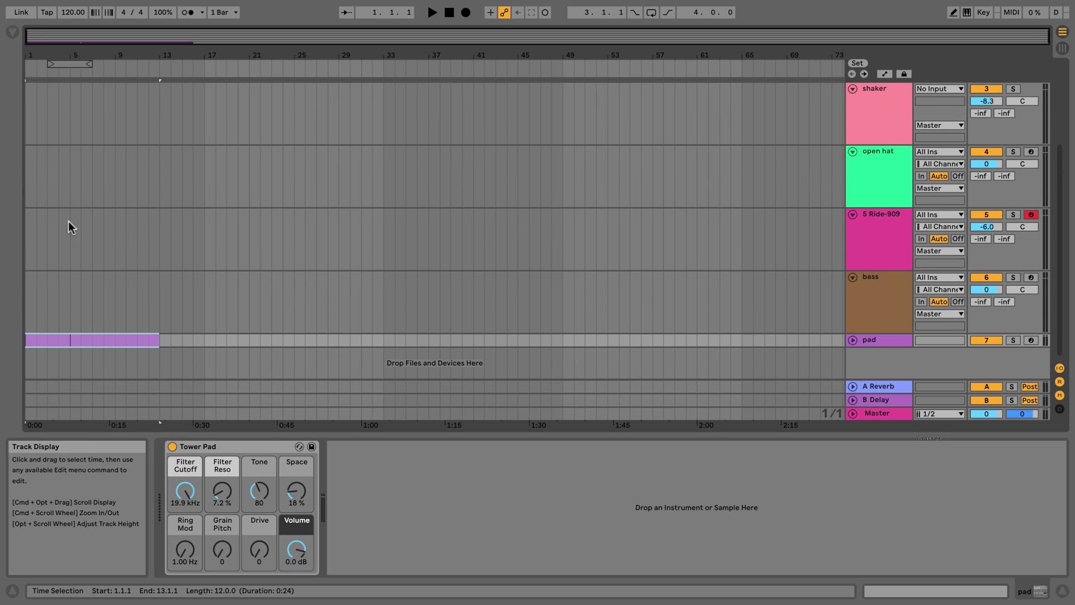
Step: Place the 8-bar pad clip at bar 1 and duplicate it five times along the pad track up to bar 49
left_click(149, 324)
left_click(49, 344)
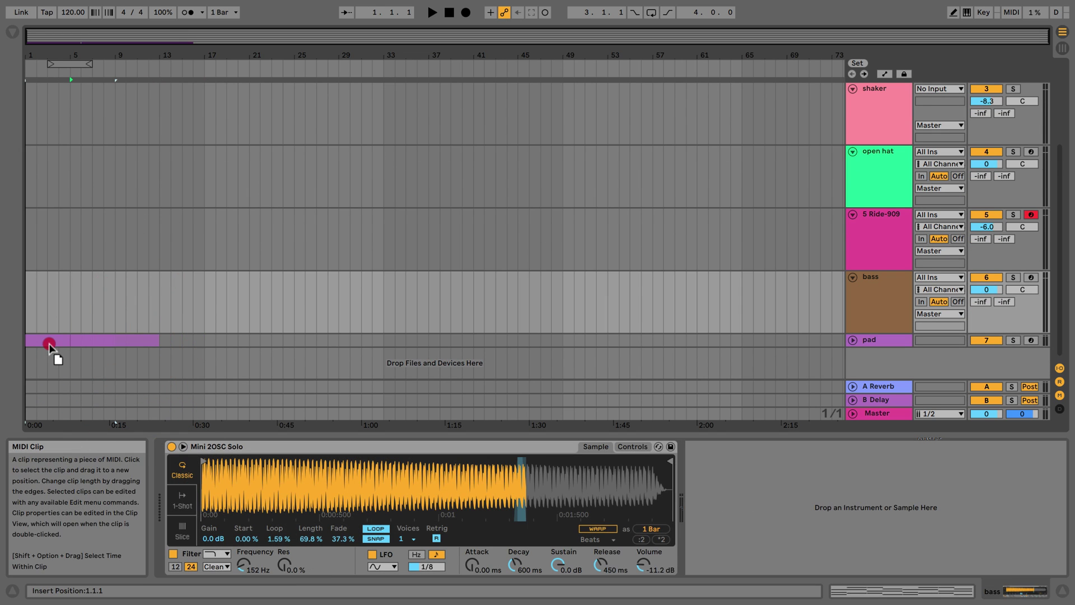
key("super+d")
key("super+d")
key("super+d")
key("super+d")
key("super+d")
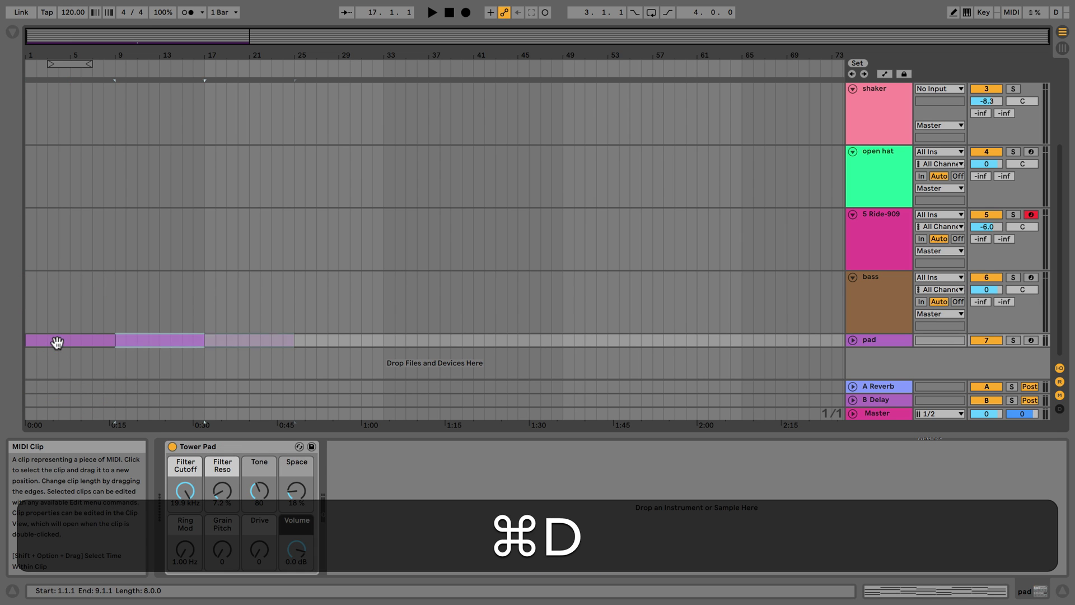
Step: Unfold the pad track and reduce the drums through bass tracks to a compact uniform height so all tracks fit
left_click(852, 340)
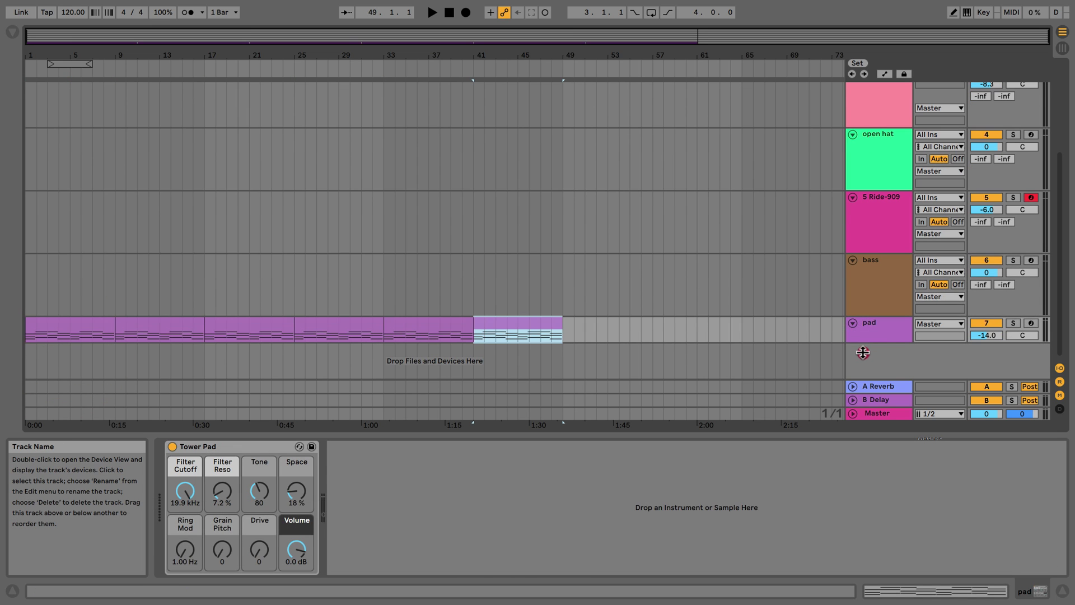
left_click(873, 265)
scroll(877, 168, "up", 5)
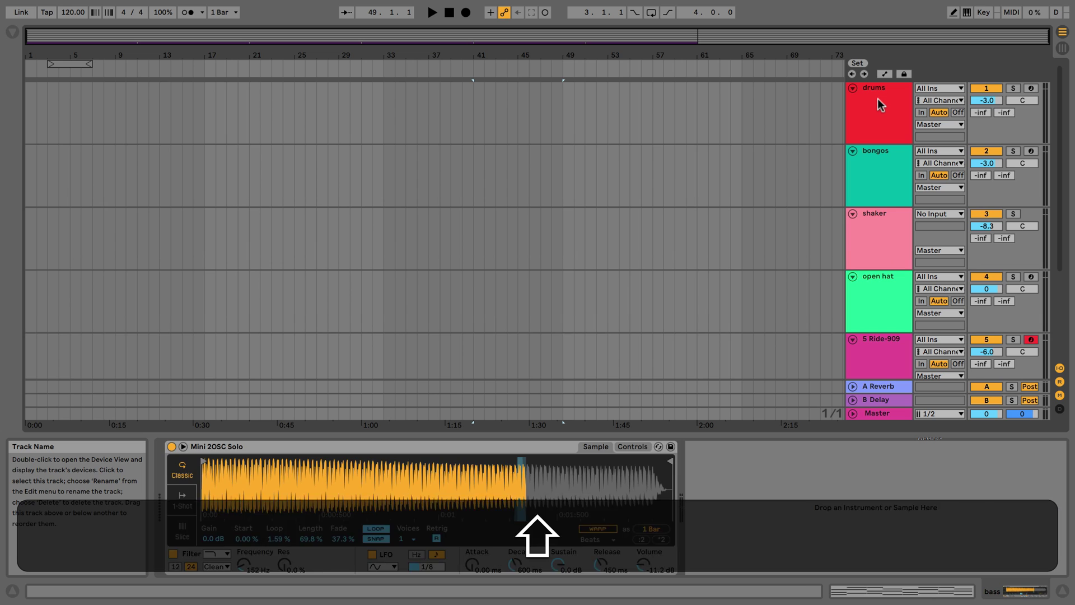
left_click(878, 98, "shift")
left_click_drag(881, 142, 874, 108)
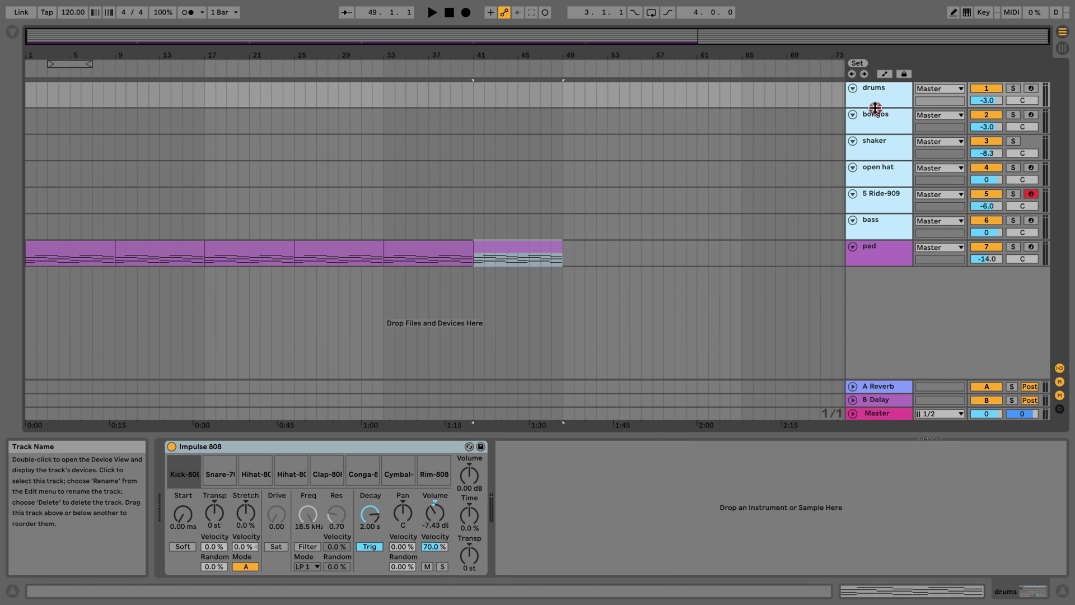
Step: Duplicate the last pad clip twice to extend the pad part to bar 65
left_click(674, 202)
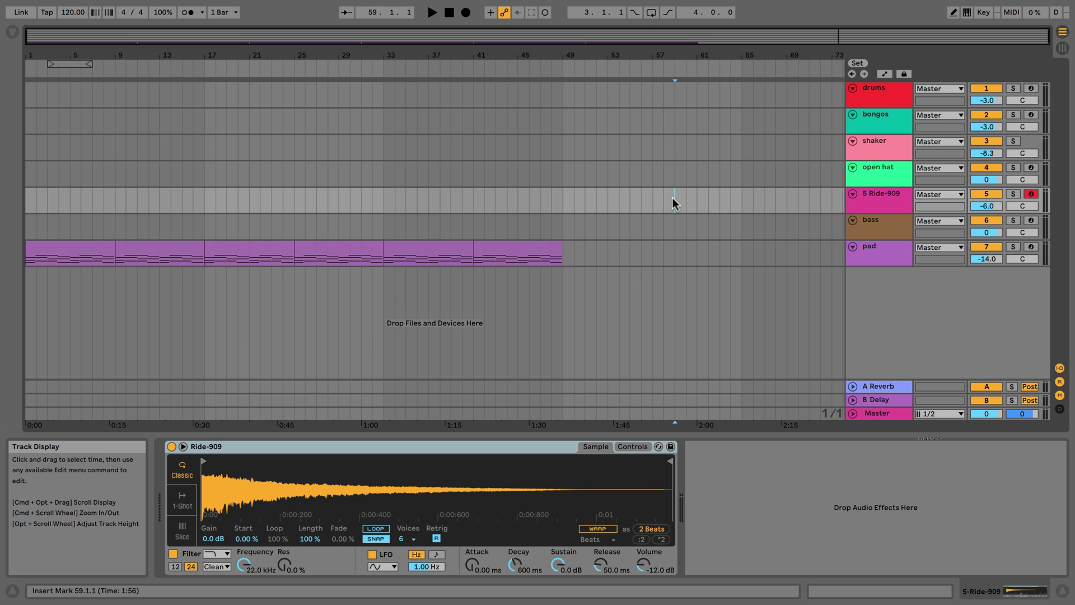
left_click(528, 255)
left_click(529, 247)
key("super+d")
key("super+d")
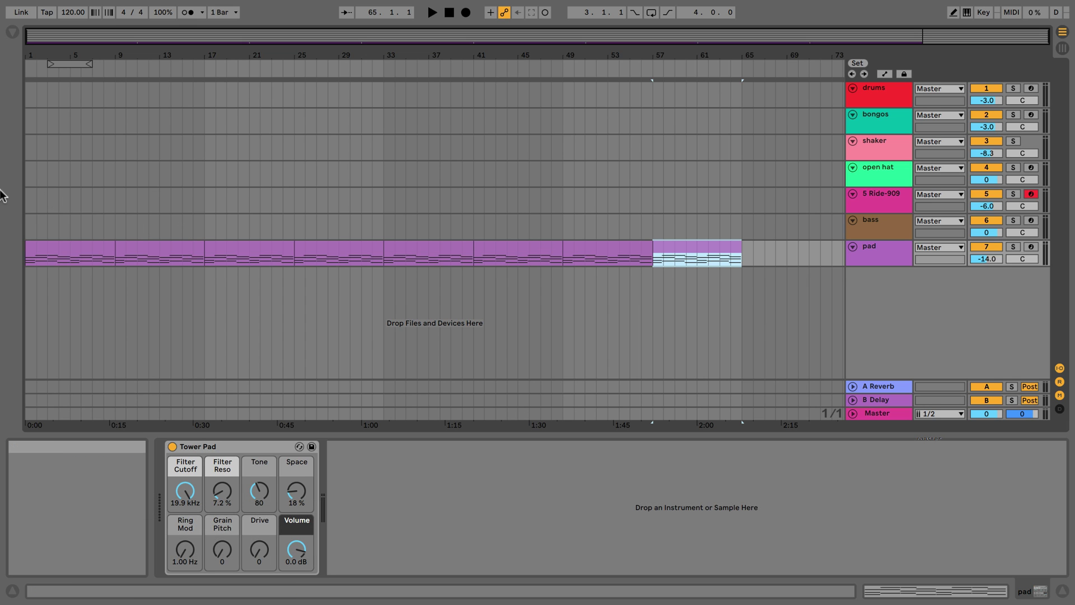
Step: Play the arrangement from bar 1 and check the pad track's playback in the Session View
left_click(26, 197)
key("space")
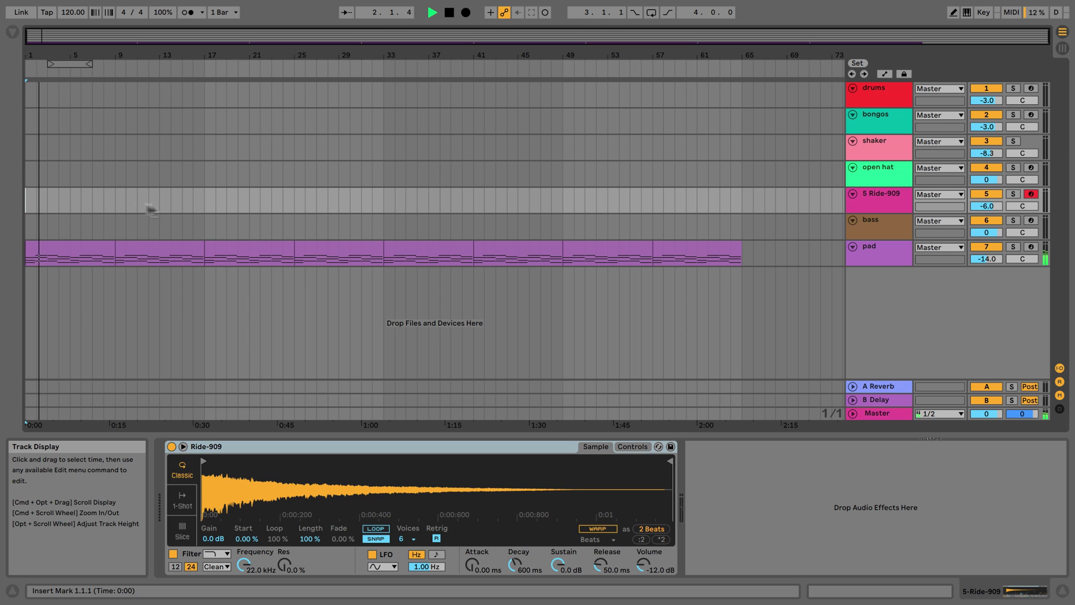
left_click(1063, 49)
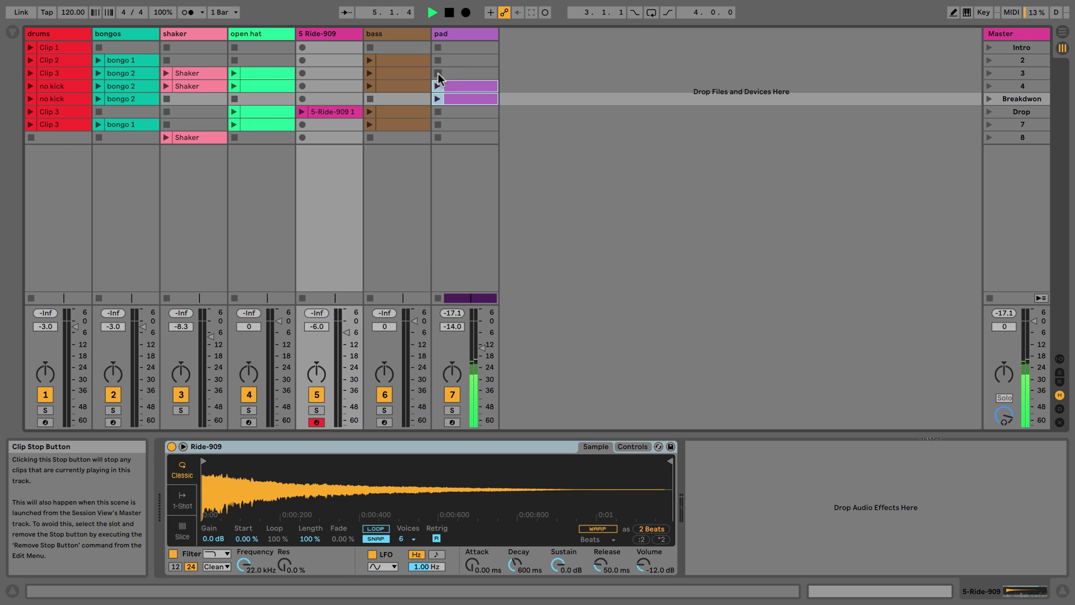
Step: Launch the Intro scene plus a bongo 2 and a Shaker clip over the running arrangement, comparing both views
left_click(990, 48)
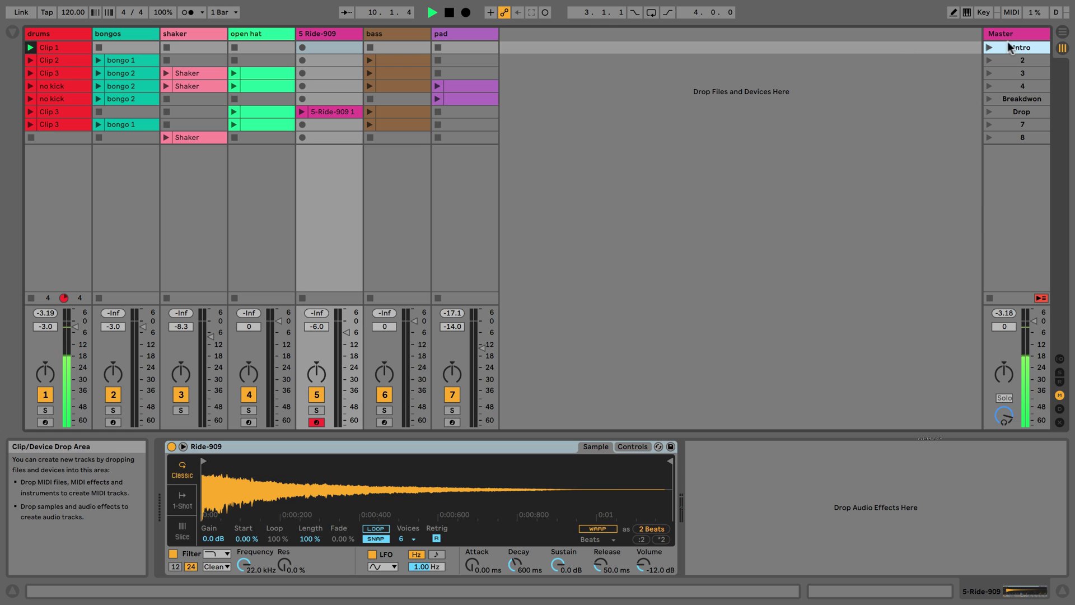
left_click(1062, 32)
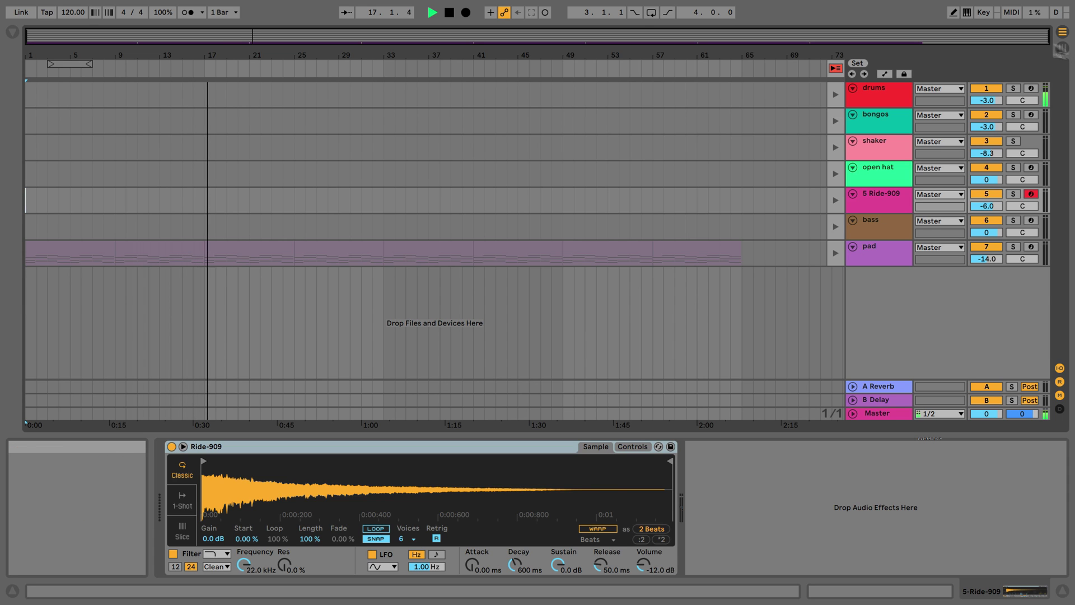
left_click(1060, 50)
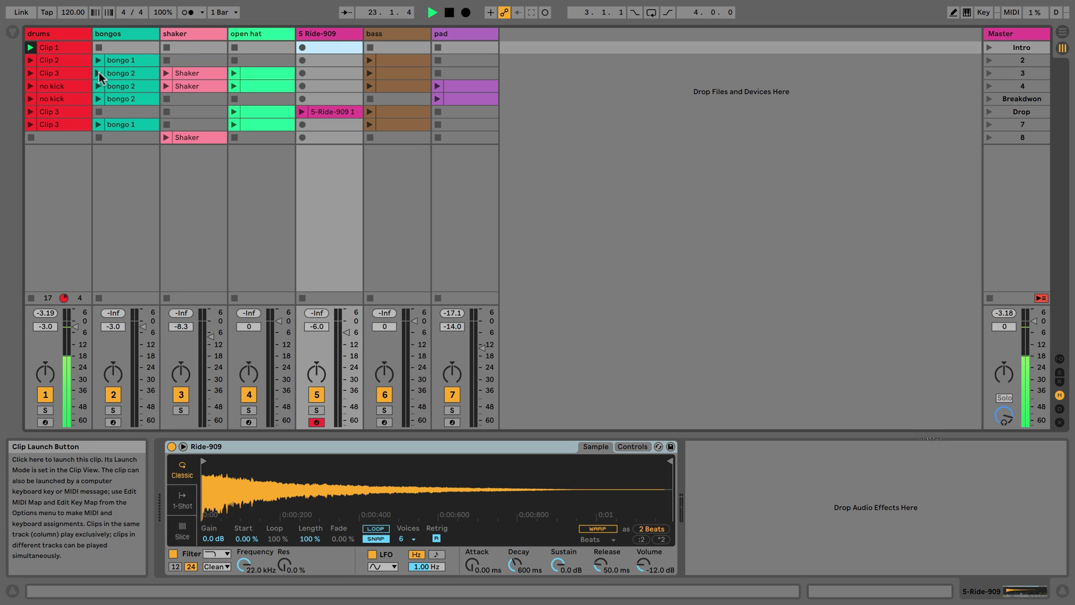
left_click(98, 73)
left_click(167, 86)
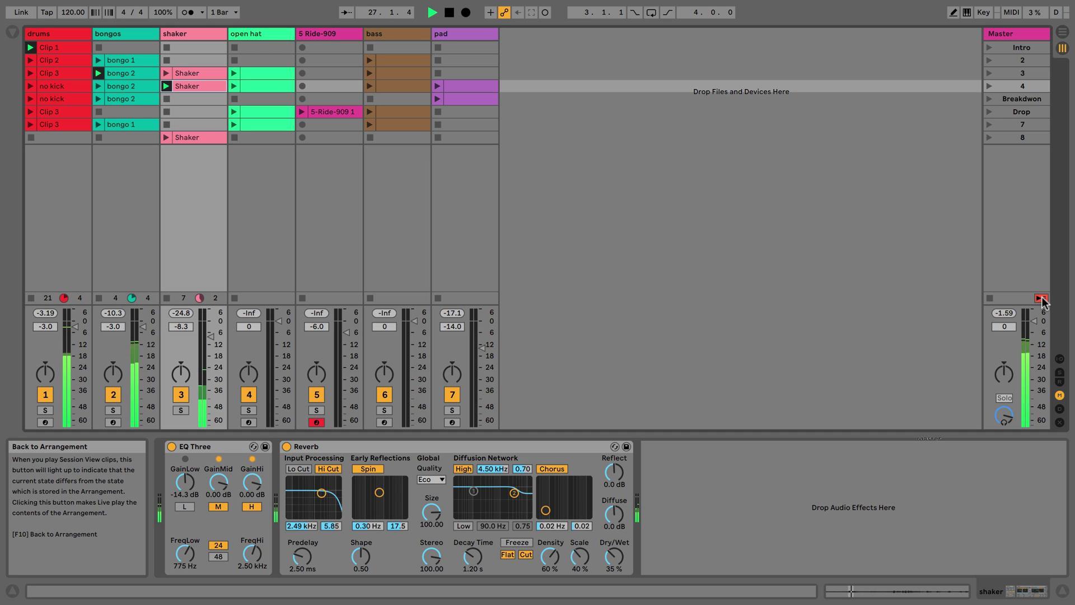
Step: Return playback to the arrangement's contents from the Arrangement View and stop the transport
left_click(1063, 31)
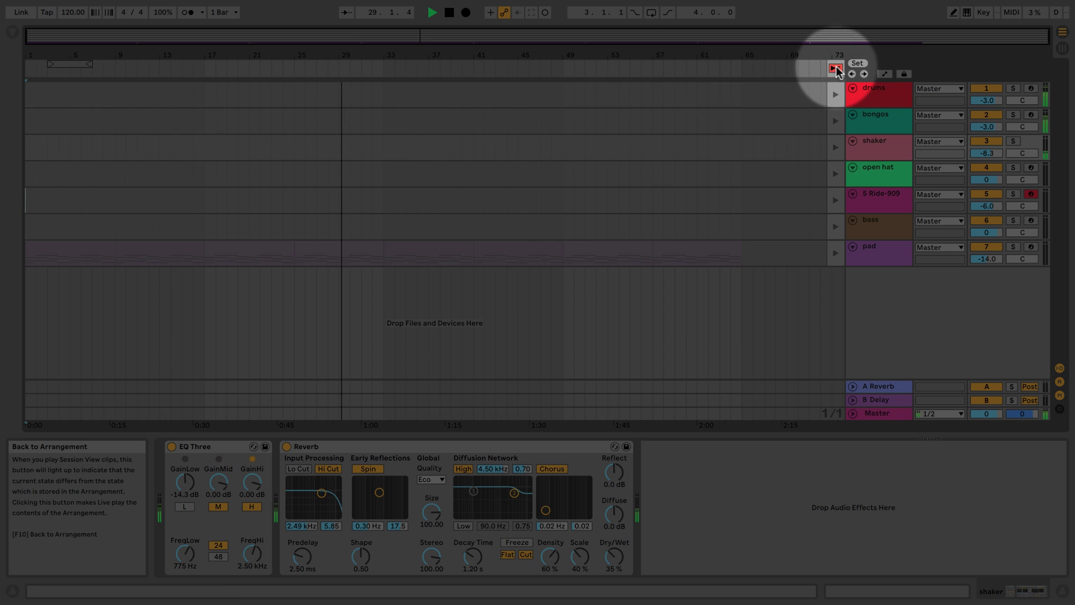
left_click(835, 67)
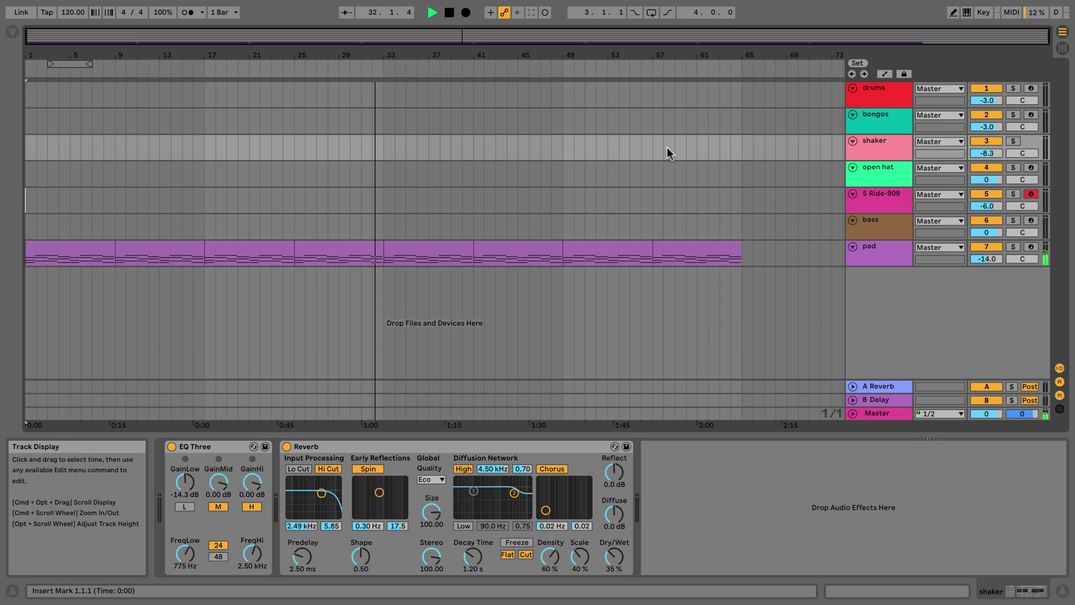
key("space")
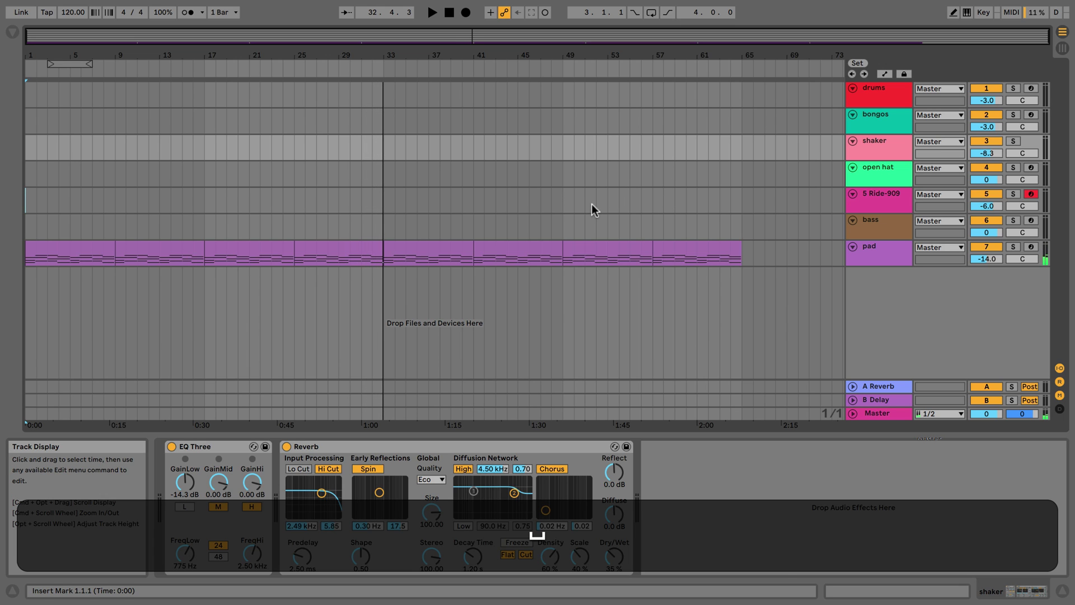
Step: Select the whole pad part from bar 1 past bar 65 and delete its clips
left_click_drag(750, 255, 0, 276)
key("BackSpace")
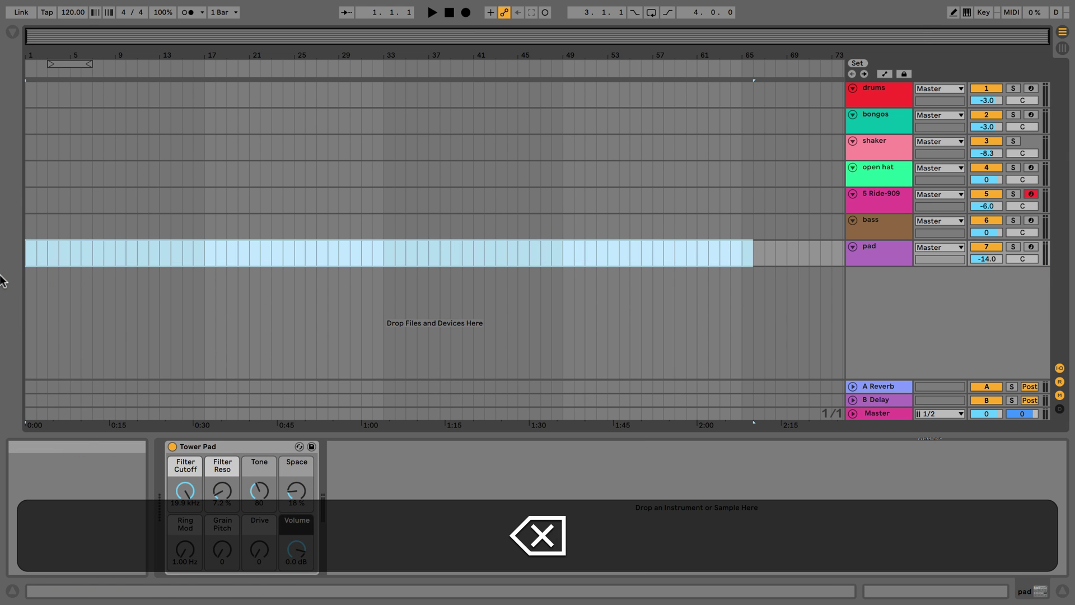
Step: Select all clips across the seven Session tracks and copy them together into the arrangement at bar 17
left_click(1064, 49)
left_click_drag(460, 147, 50, 47)
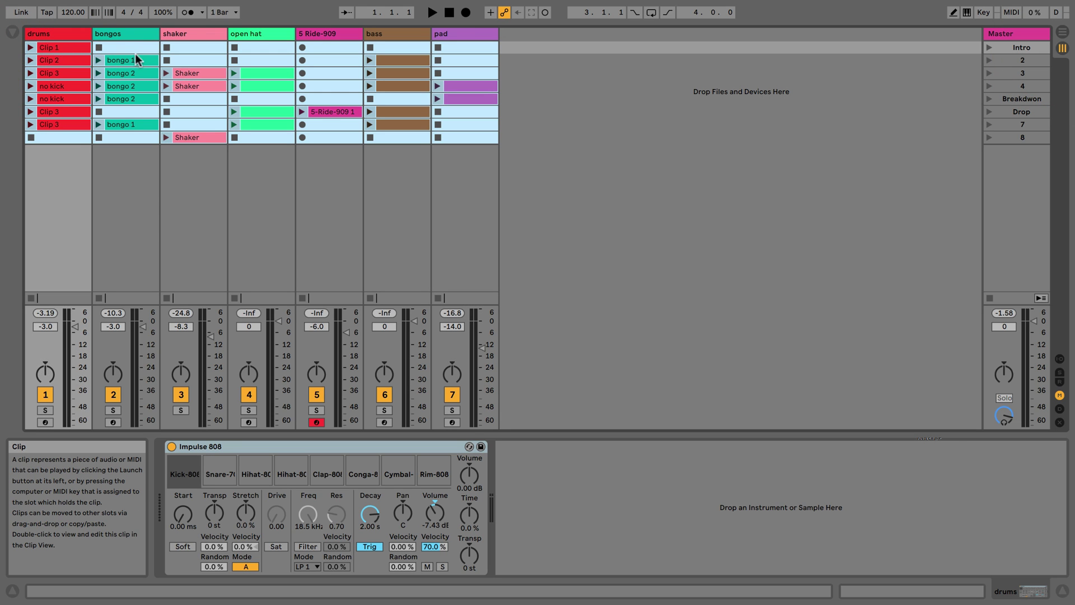
left_click_drag(49, 52, 208, 96)
left_click(204, 103)
left_click(211, 196)
key("Tab")
key("Tab")
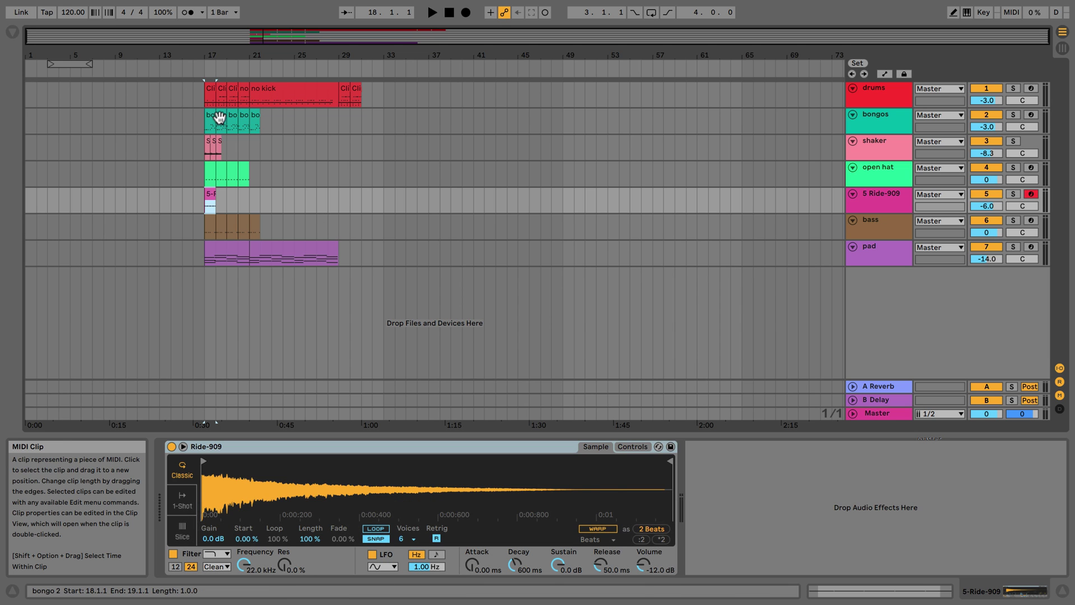
Step: Move the bongos clips at bars 18 and 20 to bars 27 and 29
left_click_drag(221, 118, 320, 117)
left_click_drag(255, 118, 344, 118)
Step: Delete the last open hat clip at bar 20 and shift the 5 Ride-909 clip further along the timeline
left_click(240, 168)
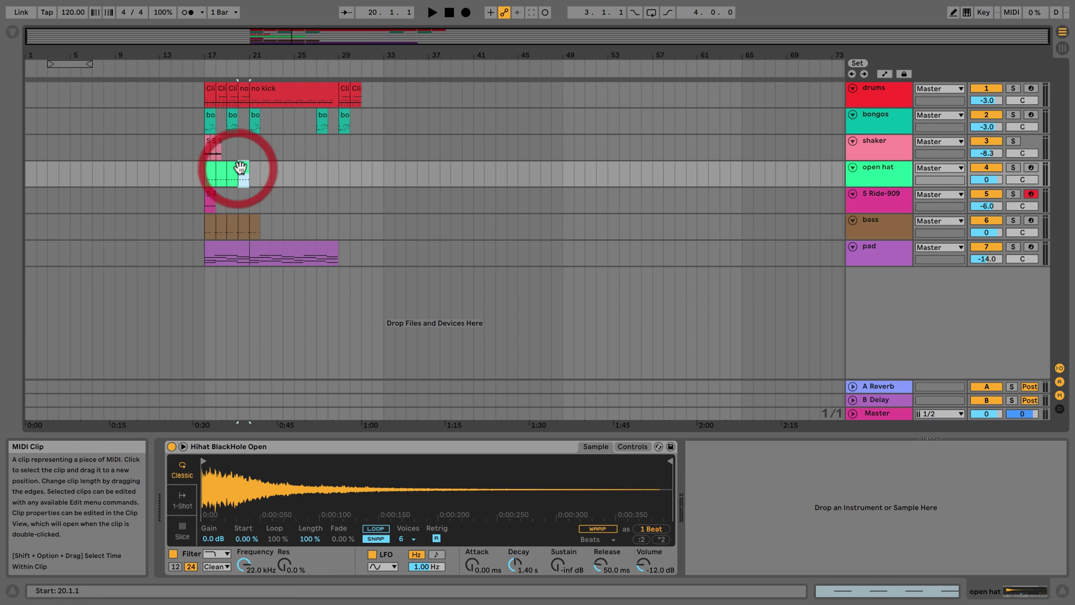
key("BackSpace")
left_click_drag(211, 196, 295, 198)
Step: Clear bars 16 to 35 on the drums through pad tracks and place the insert mark at bar 66 of the bongos track
left_click_drag(403, 256, 194, 96)
key("BackSpace")
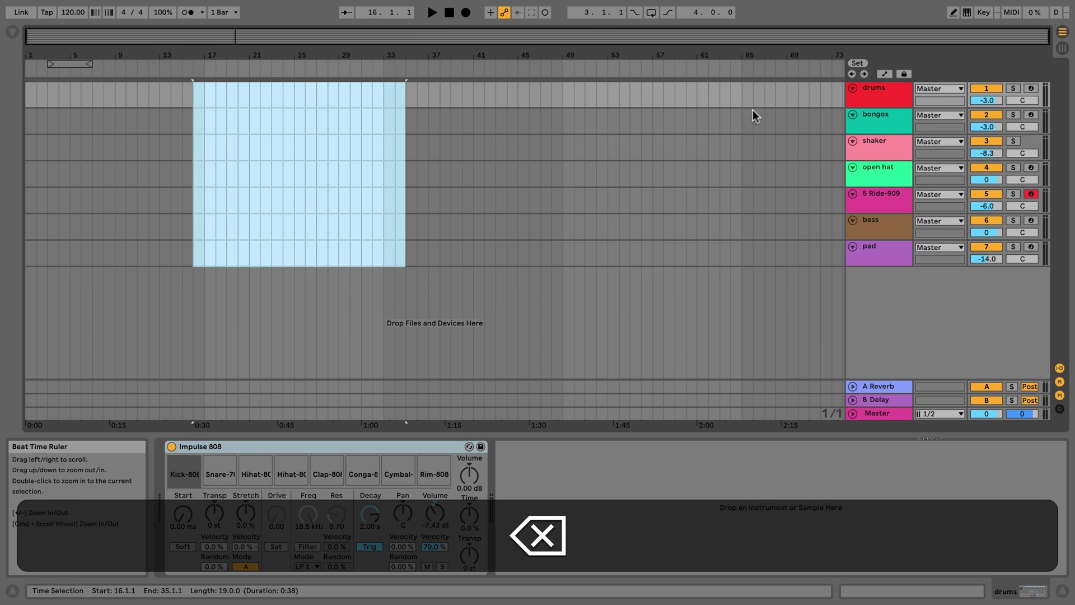
left_click(765, 112)
Step: Start arrangement recording from the Session View without launching any clips and stop it after a couple of bars
left_click(1062, 48)
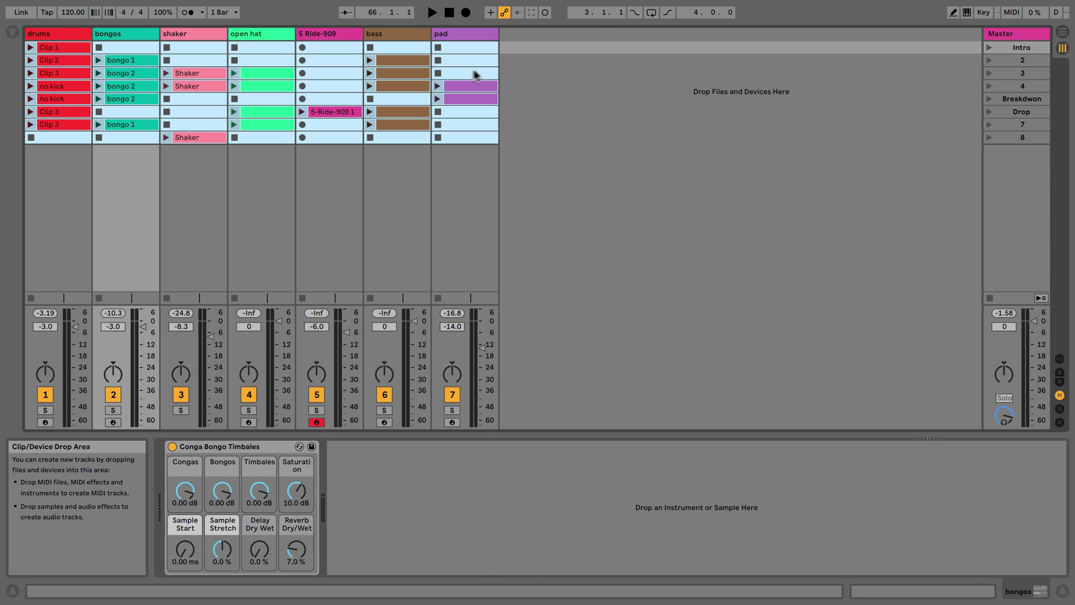
left_click(494, 71)
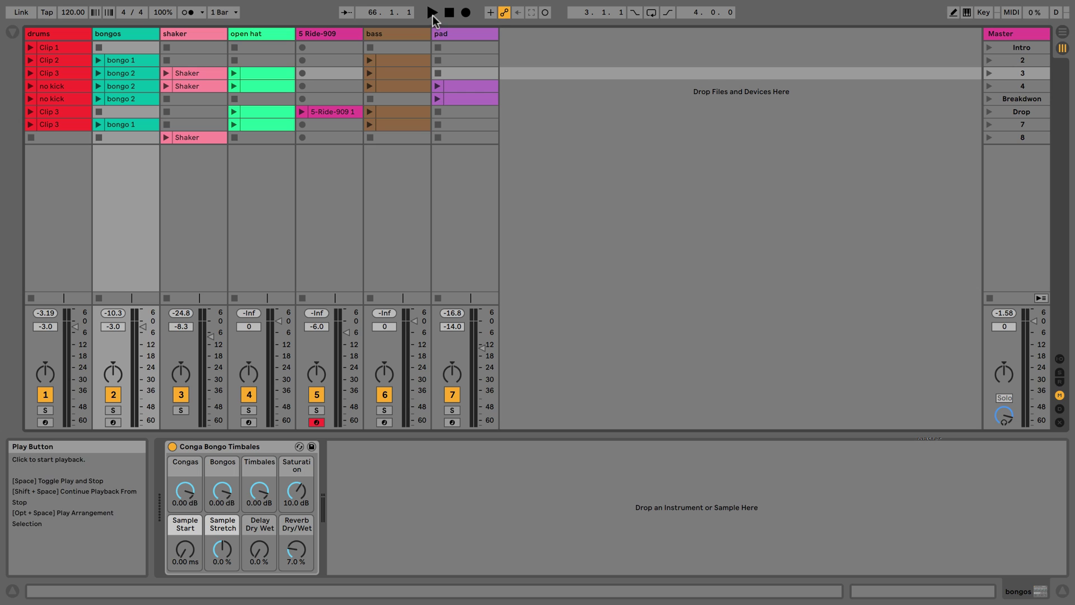
left_click(463, 13)
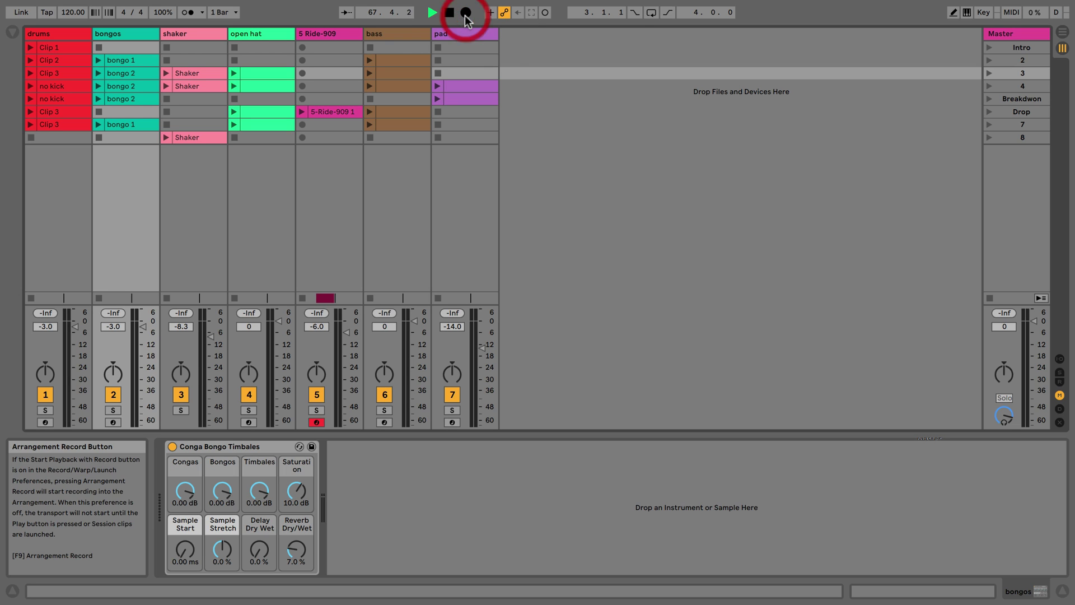
left_click(452, 13)
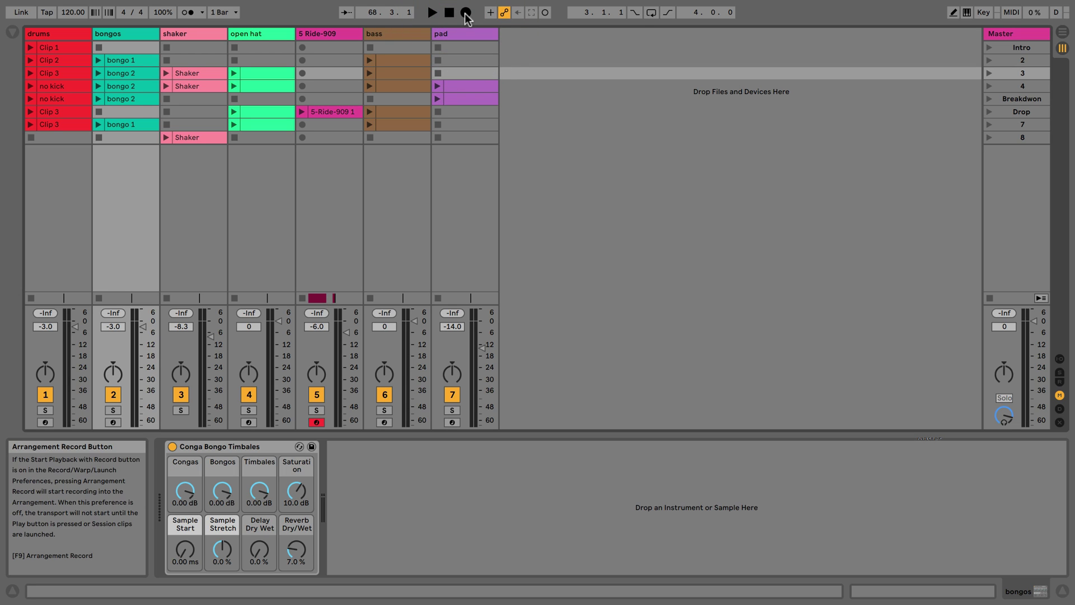
Step: Return the song position to 1.1.1 and arm arrangement recording without starting the transport
left_click(453, 14)
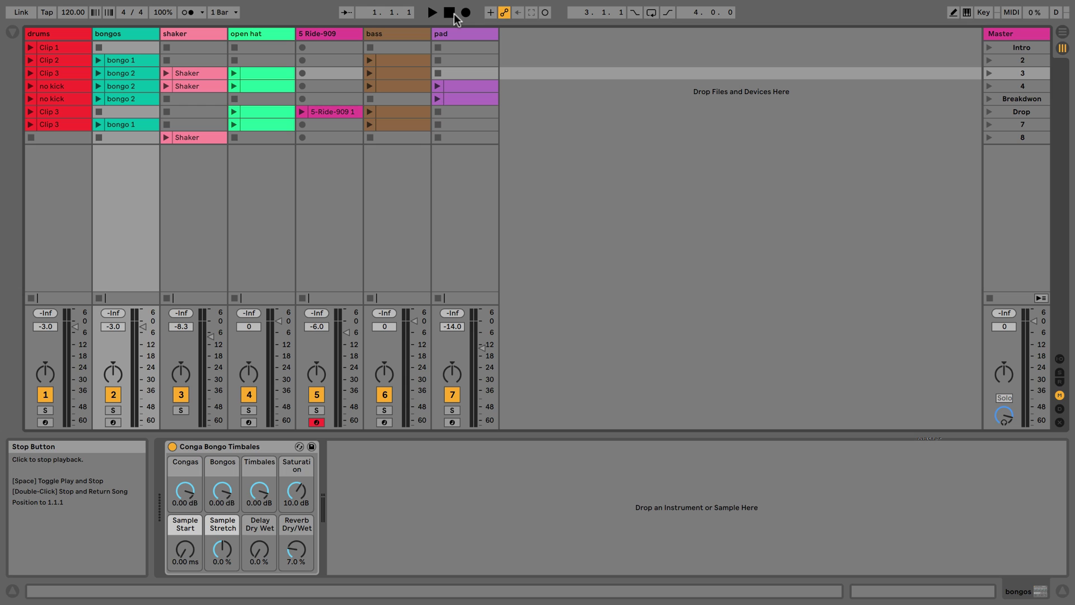
key("shift")
left_click(465, 13)
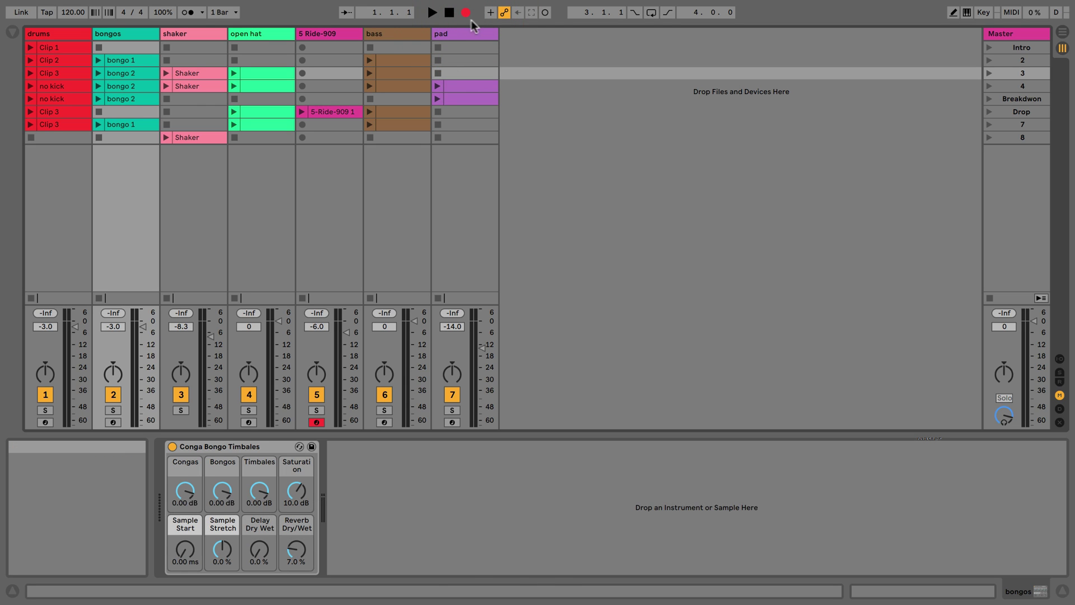
Step: Delete the recorded 5 Ride-909 clips between bars 64 and 70 and place the insert mark at bar 1 of the open hat track
left_click(1062, 32)
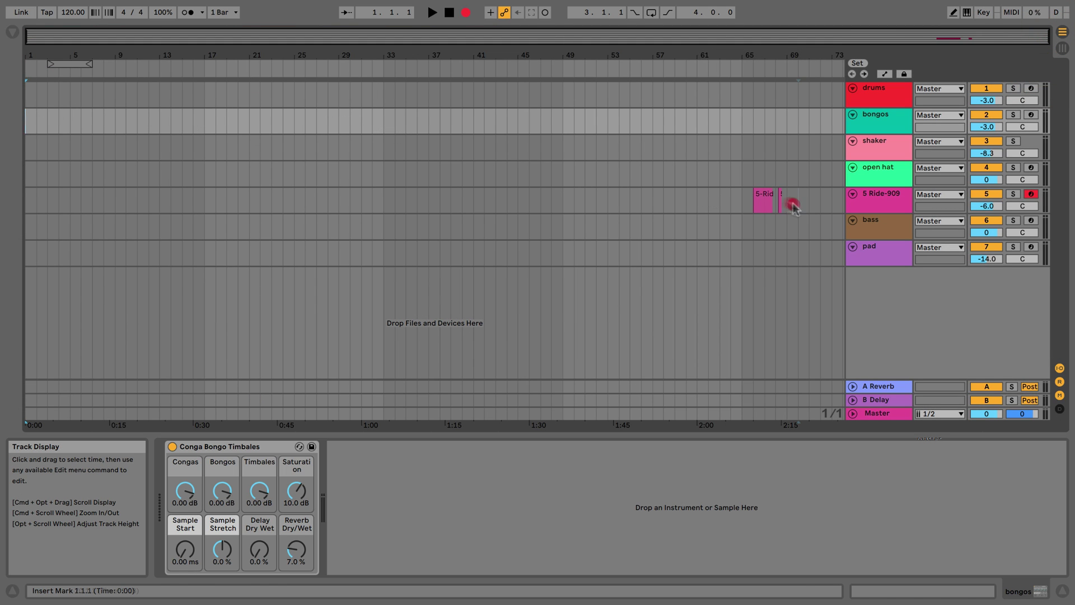
left_click_drag(794, 207, 727, 189)
key("BackSpace")
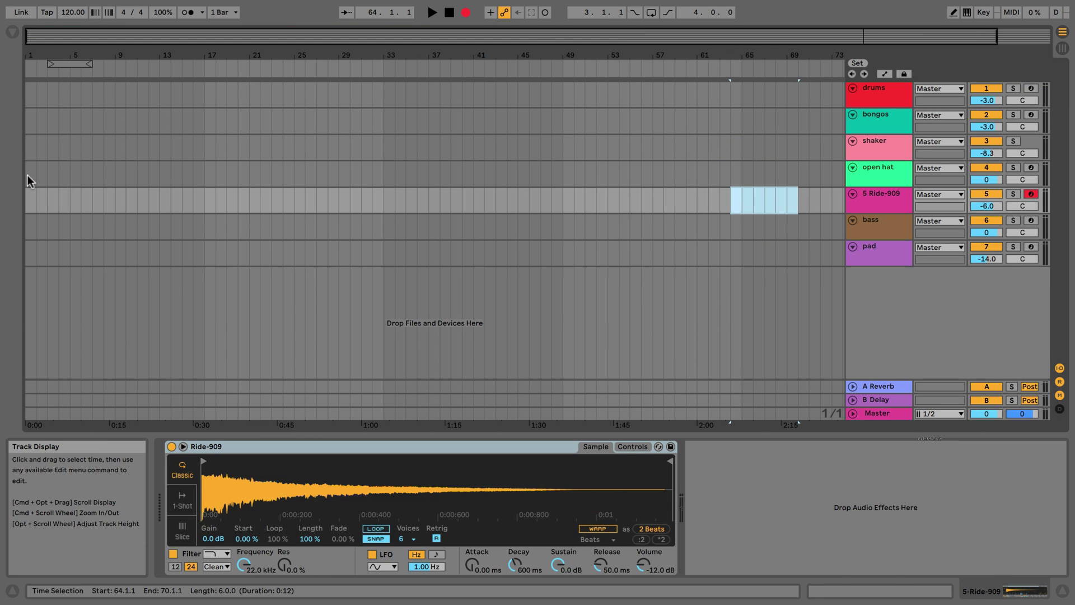
left_click(28, 179)
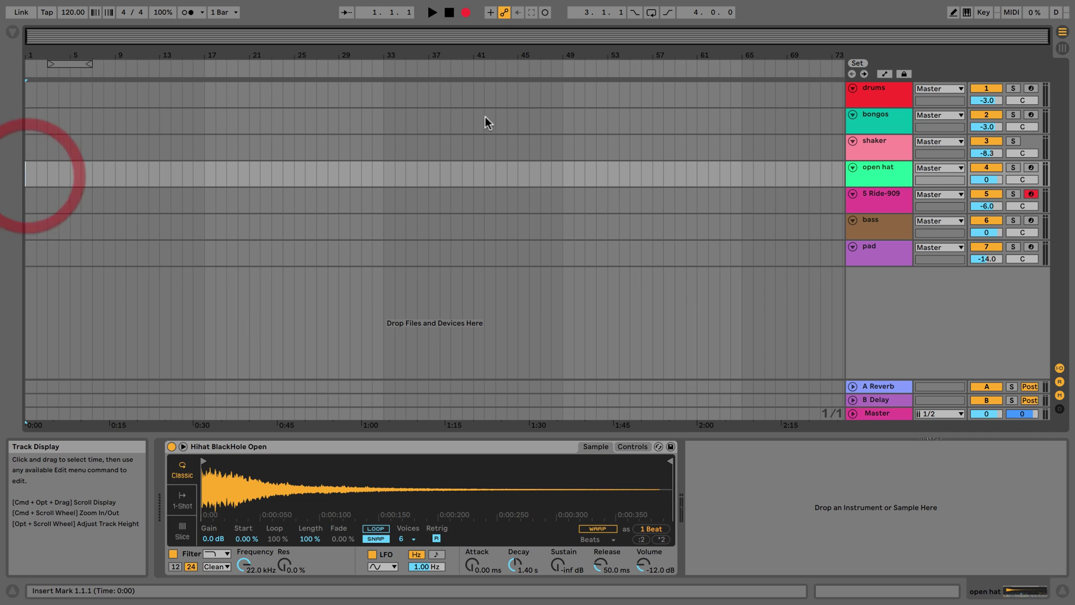
Step: Record the Intro, 2, 3 and 4 scenes from the Session View into the arrangement by launching them in turn
left_click(1061, 52)
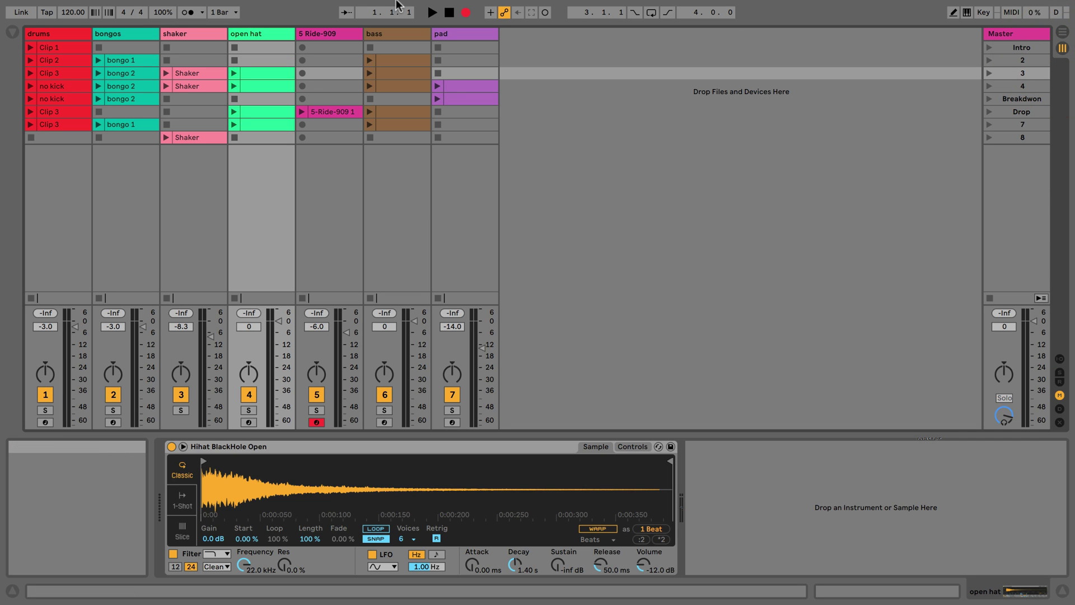
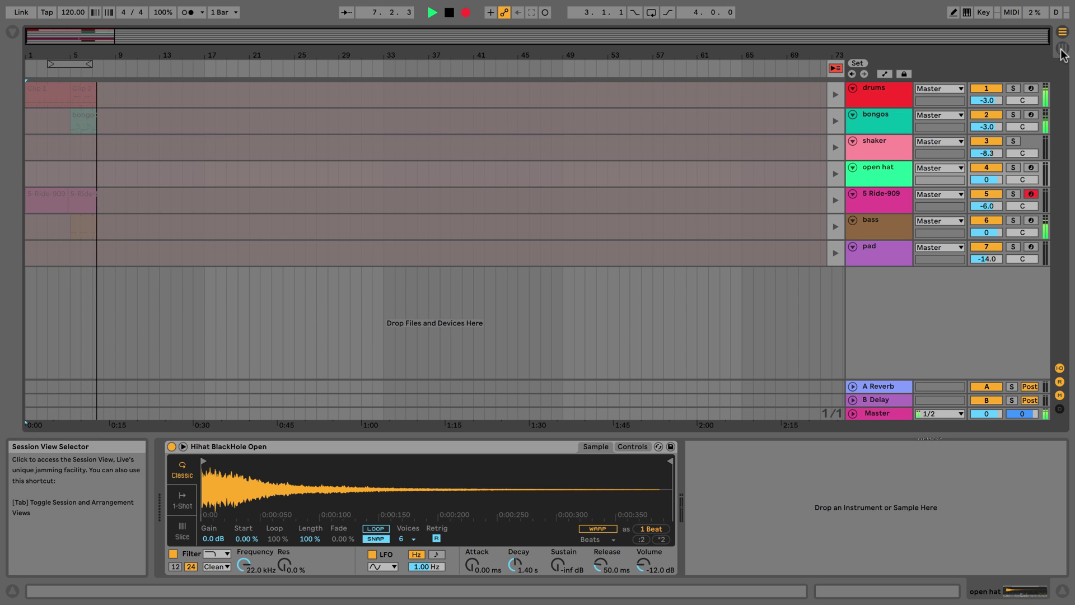
left_click(1062, 48)
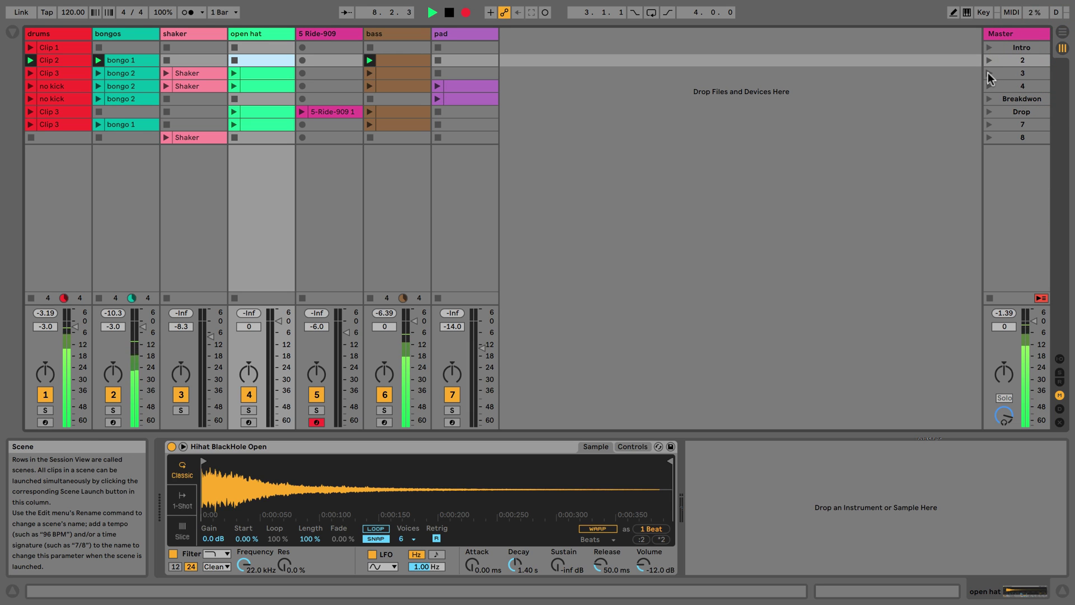
left_click(989, 74)
left_click(1063, 33)
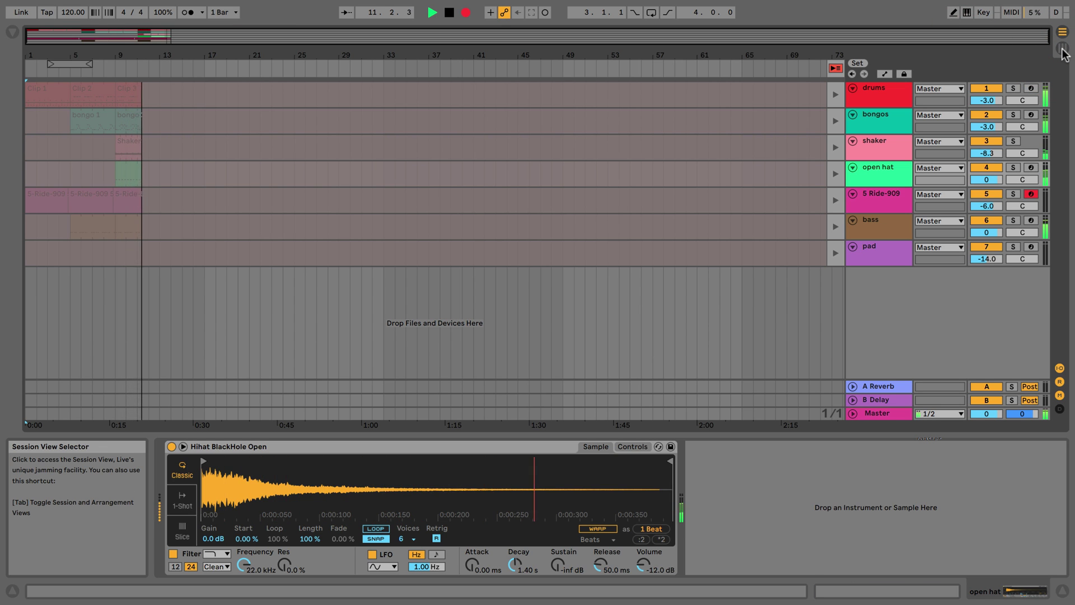
left_click(1062, 49)
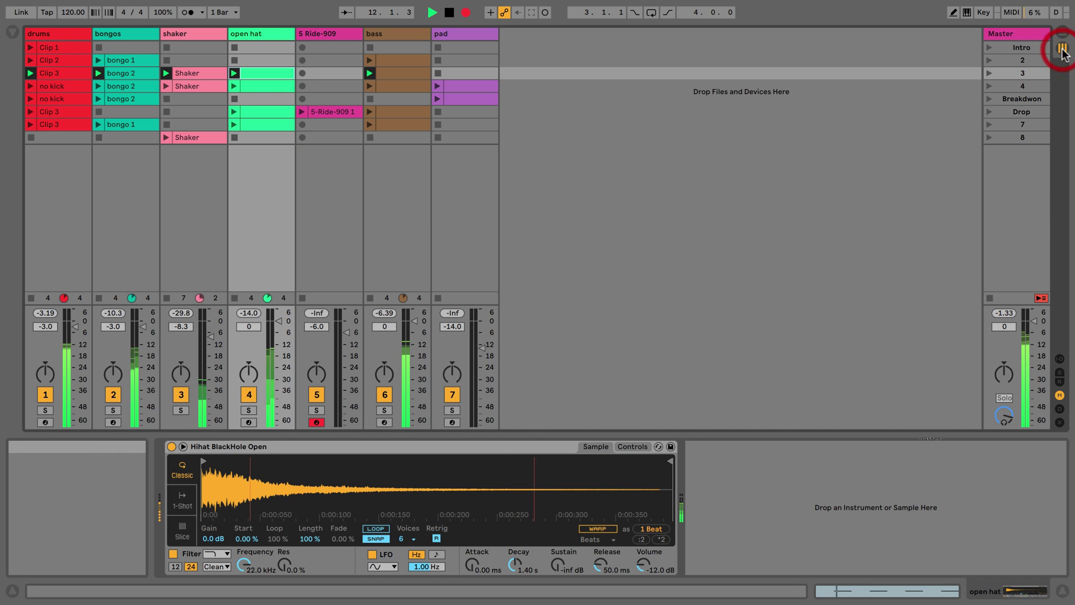
left_click(988, 87)
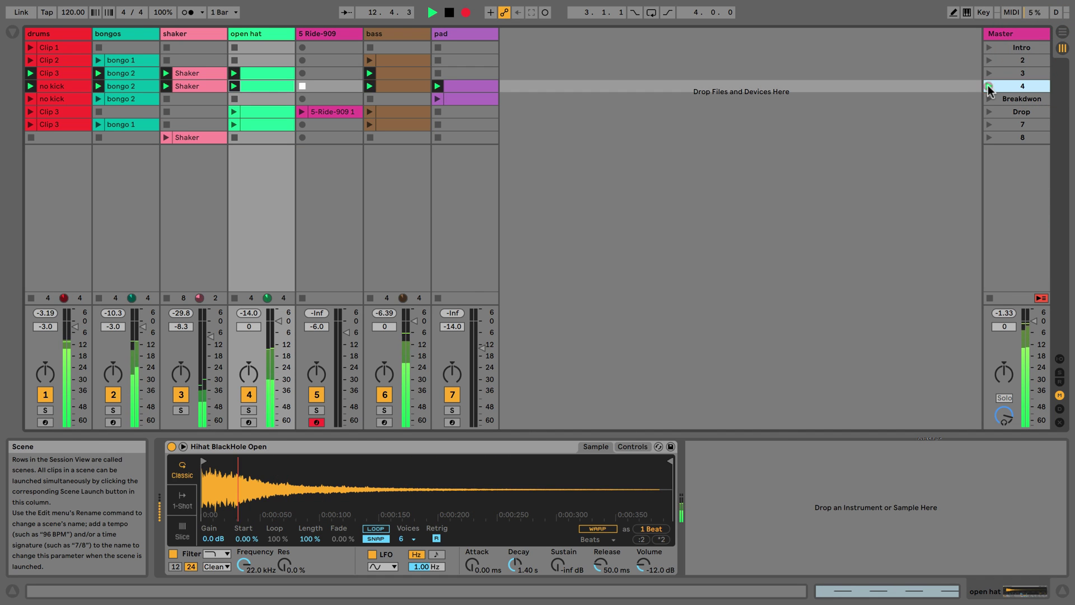
Step: Return only the pad track to arrangement playback while the recording keeps running
left_click(1062, 33)
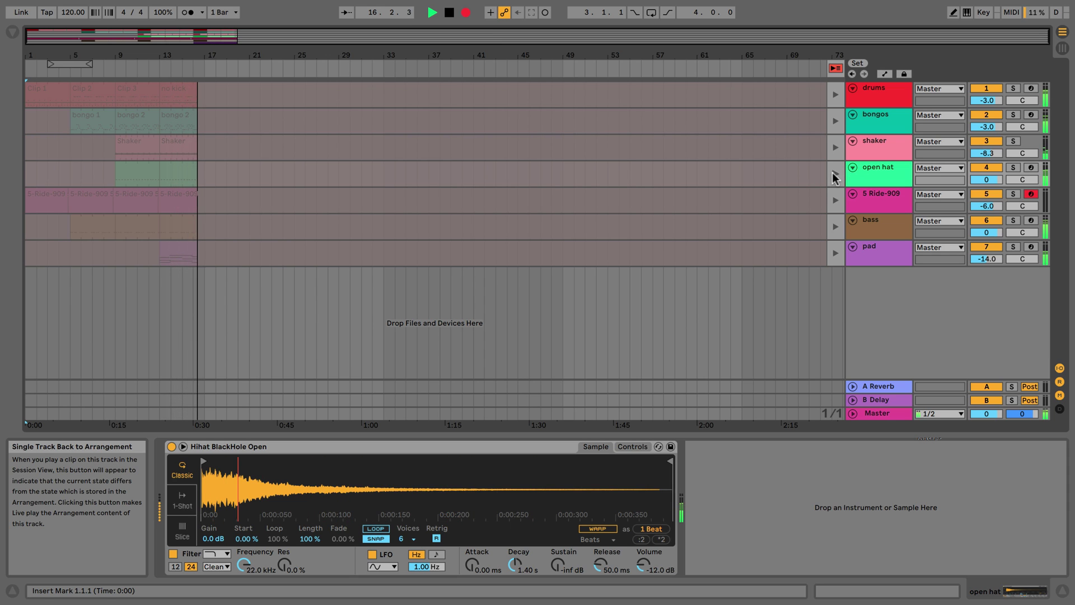
left_click(1062, 48)
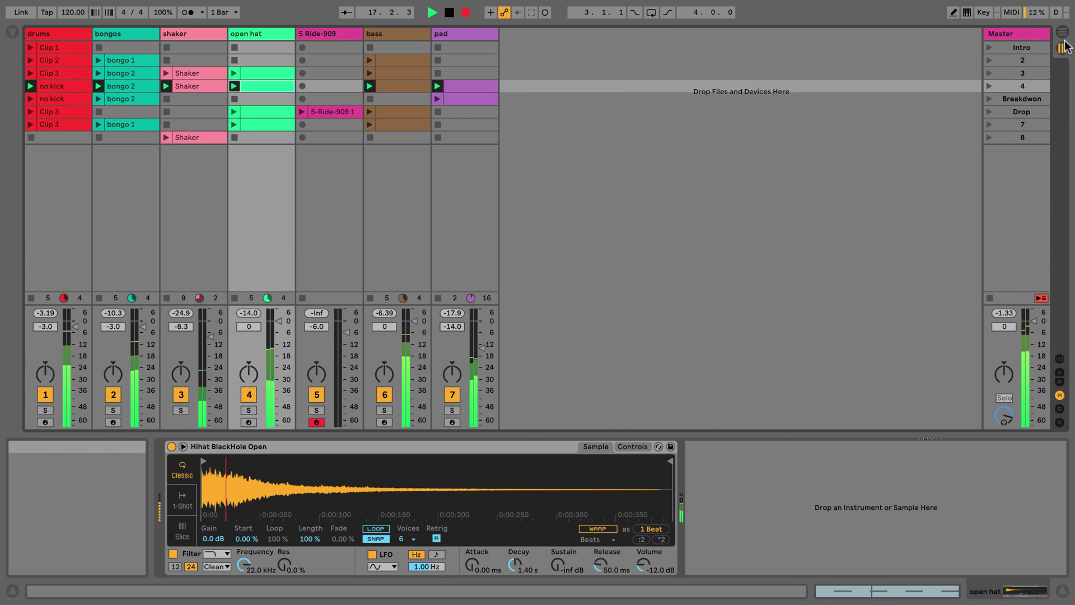
left_click(1064, 34)
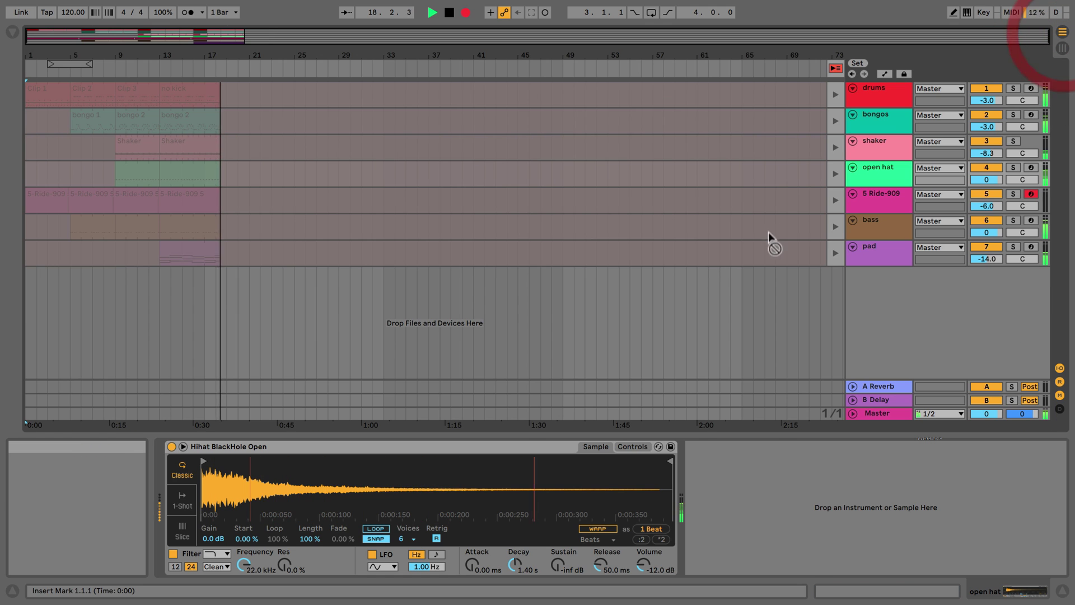
left_click(831, 251)
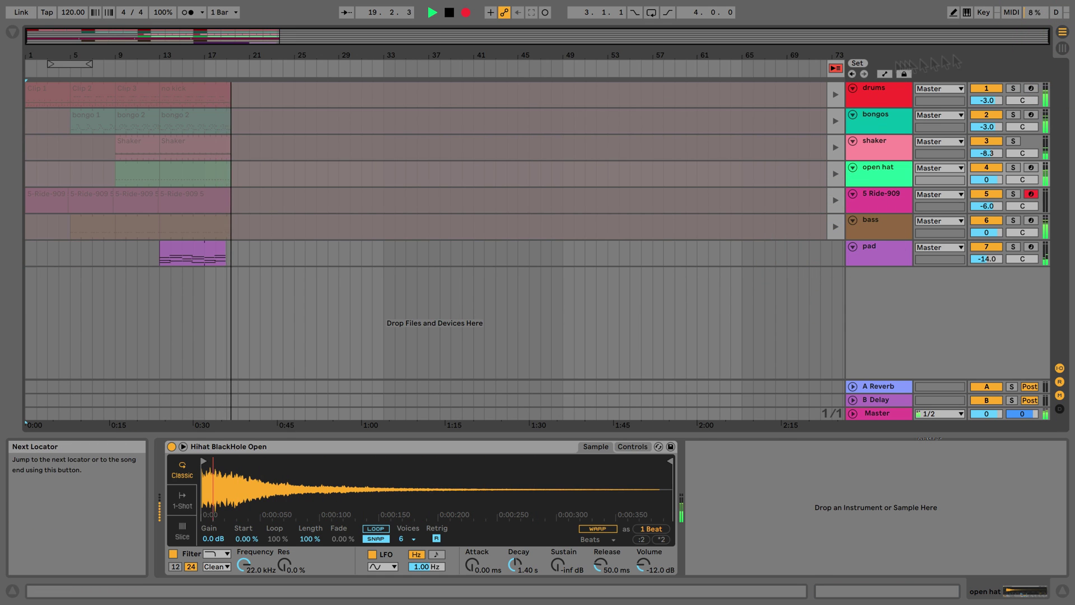
Step: Record the Breakdwon, Drop and 7 scenes into the arrangement in turn, ending by stopping all clips and the recording
left_click(1062, 48)
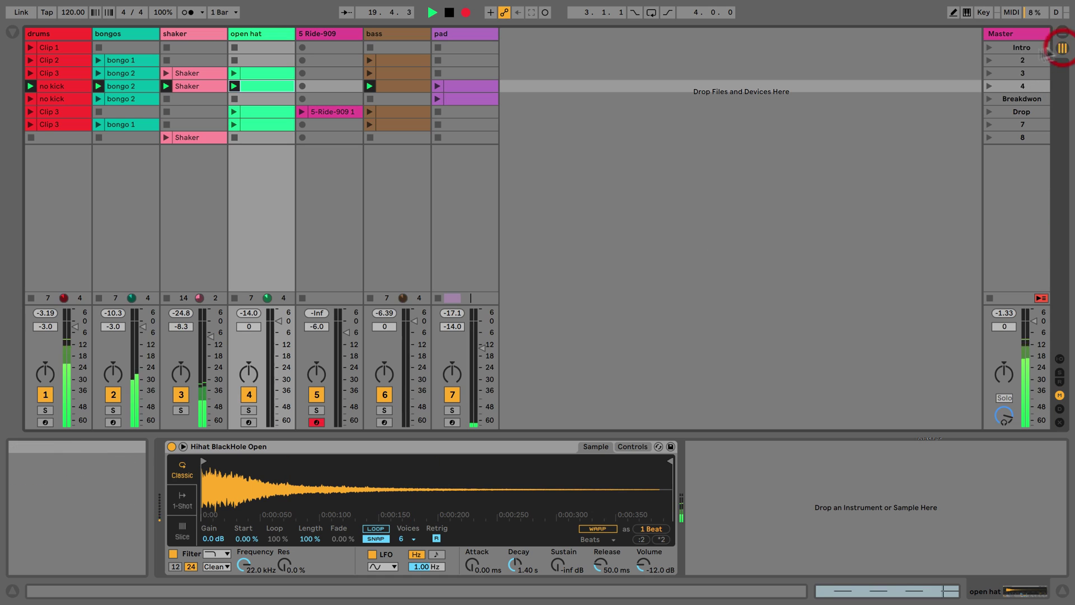
left_click(989, 99)
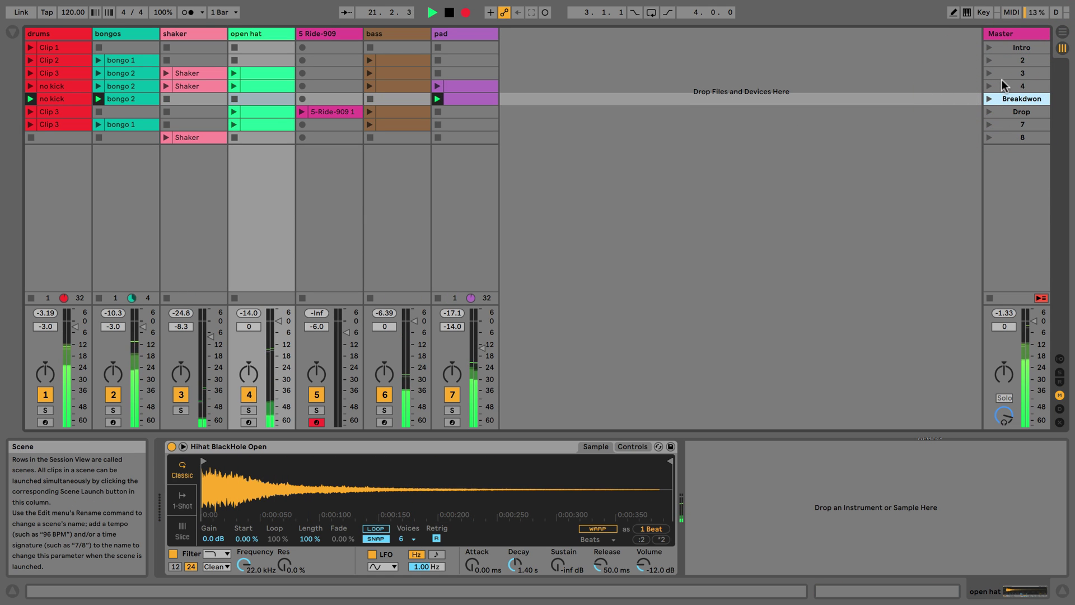
left_click(1063, 33)
left_click(257, 259)
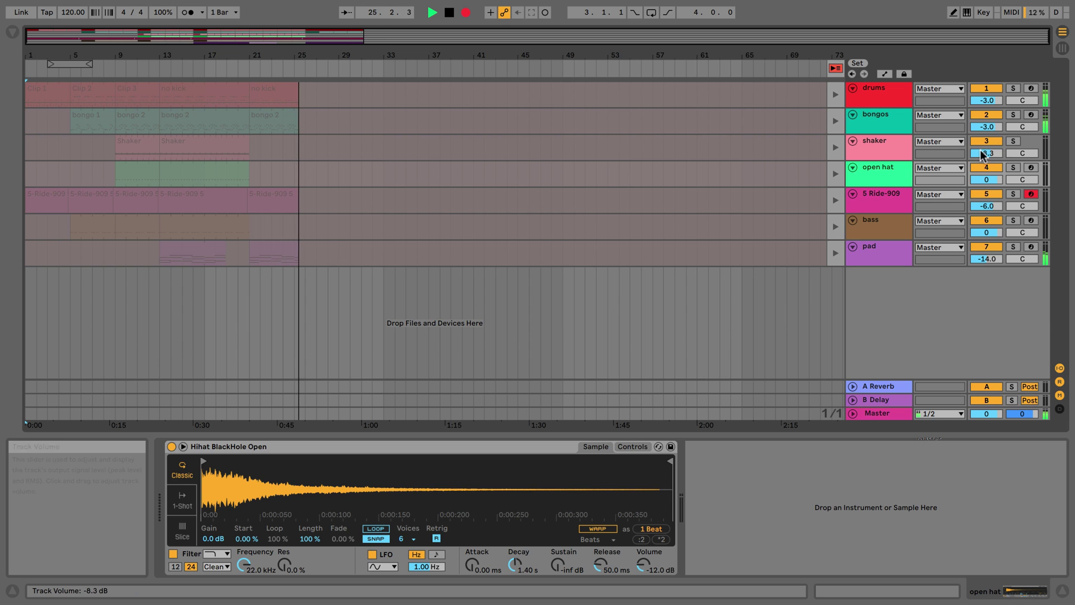
left_click(1062, 49)
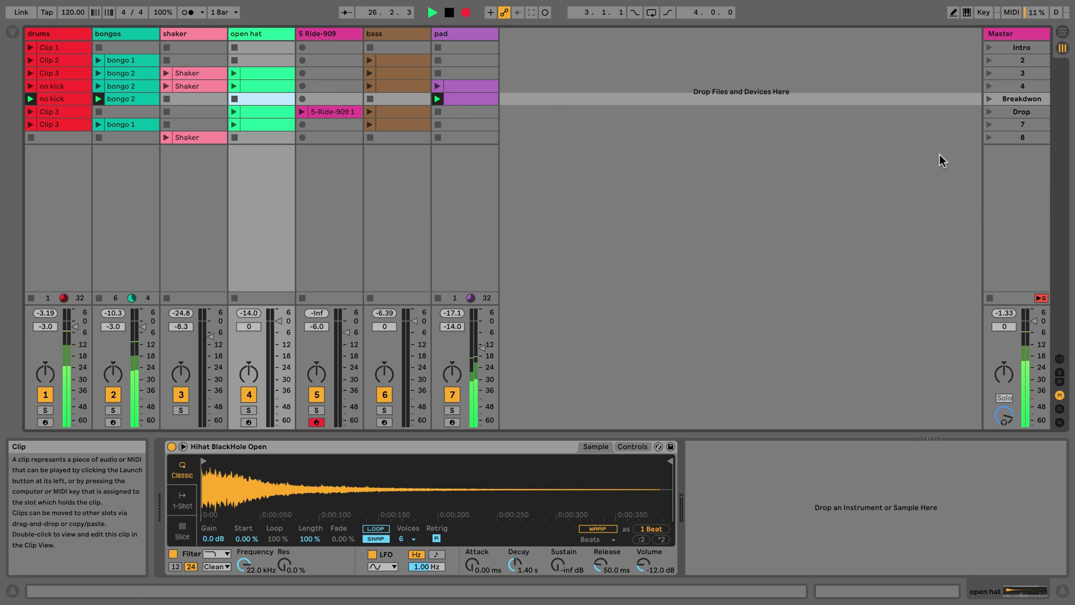
left_click(989, 112)
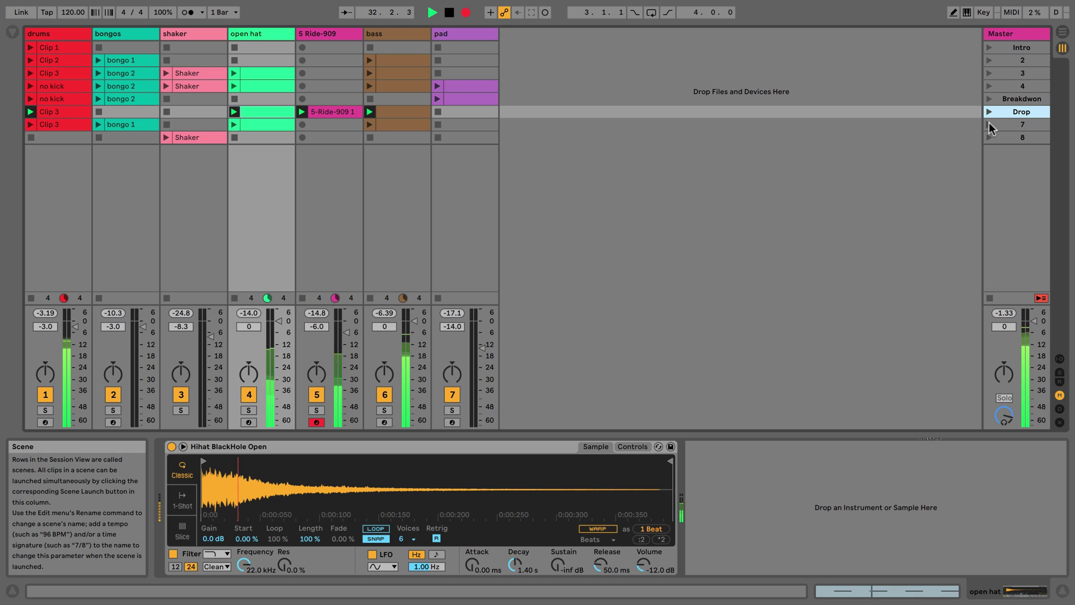
left_click(990, 125)
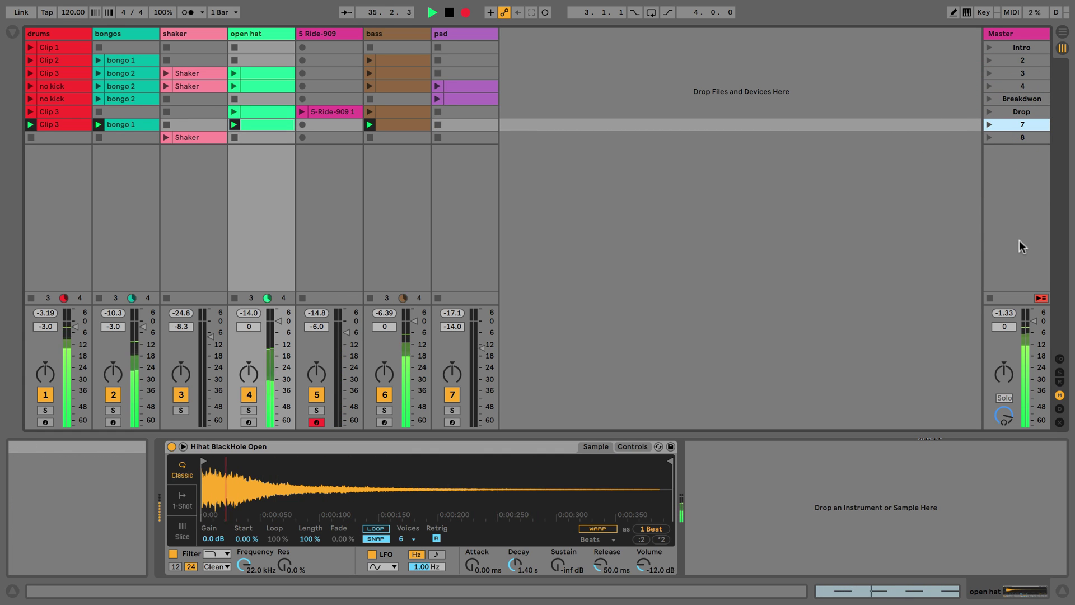
left_click(988, 298)
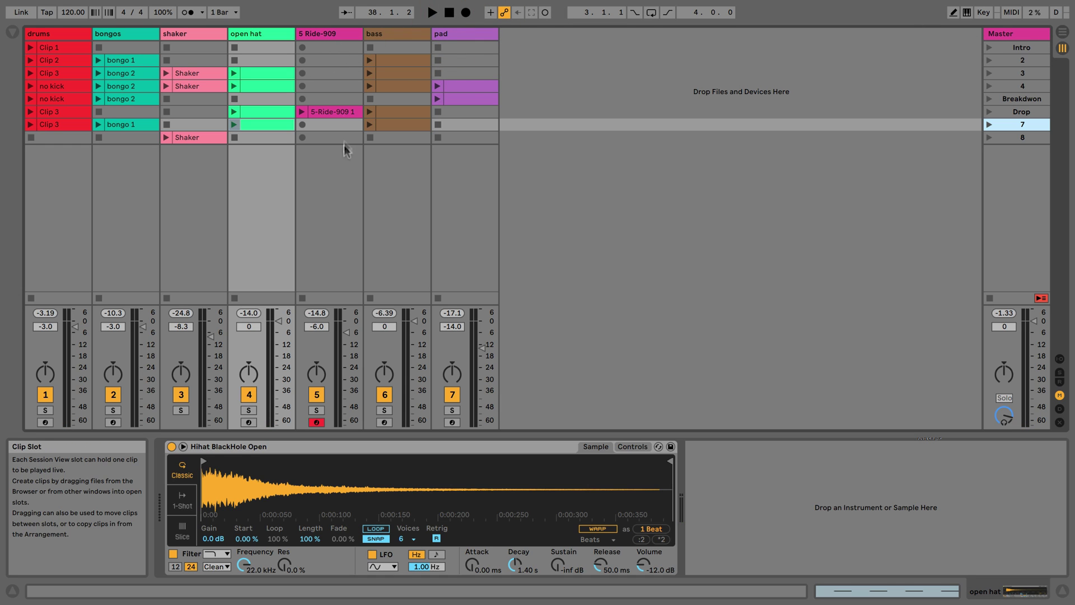
Step: Switch all tracks back to the recorded arrangement and play it from bar 1
left_click(1062, 32)
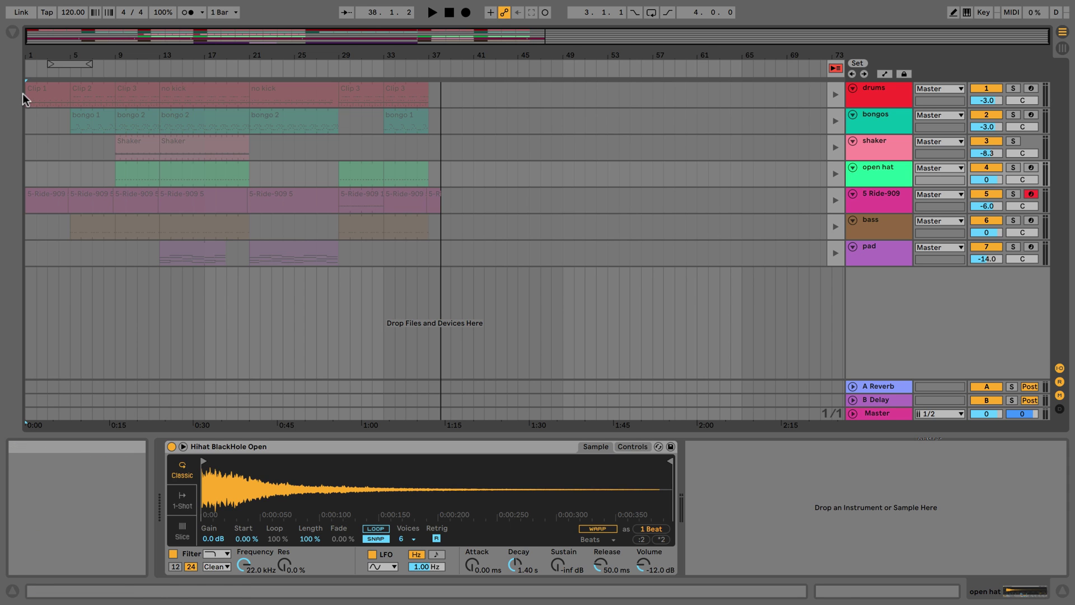
left_click_drag(28, 96, 444, 244)
left_click(448, 242)
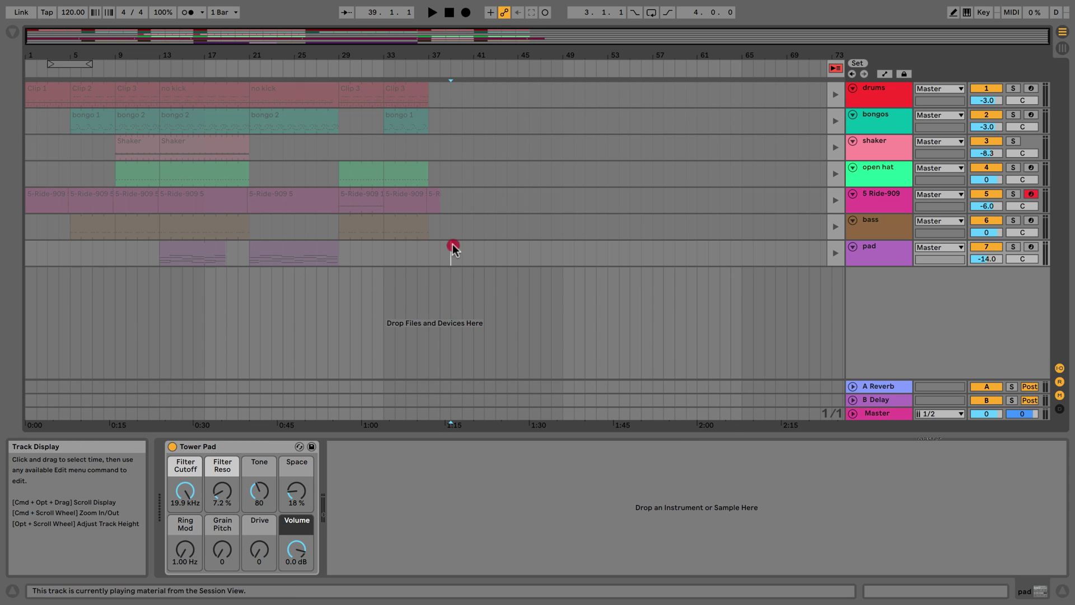
left_click(836, 68)
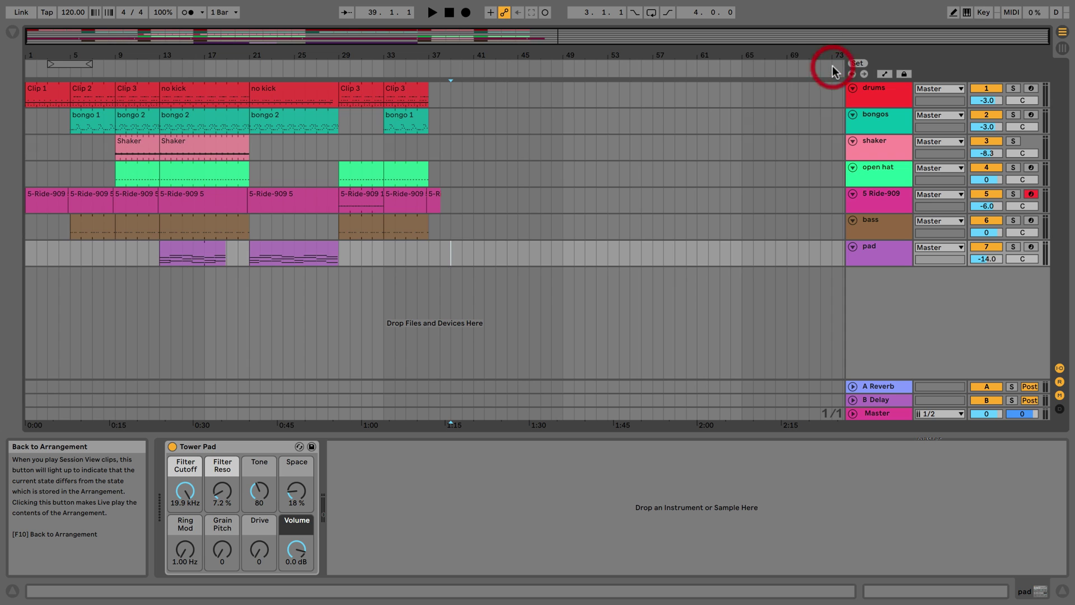
left_click(25, 149)
key("space")
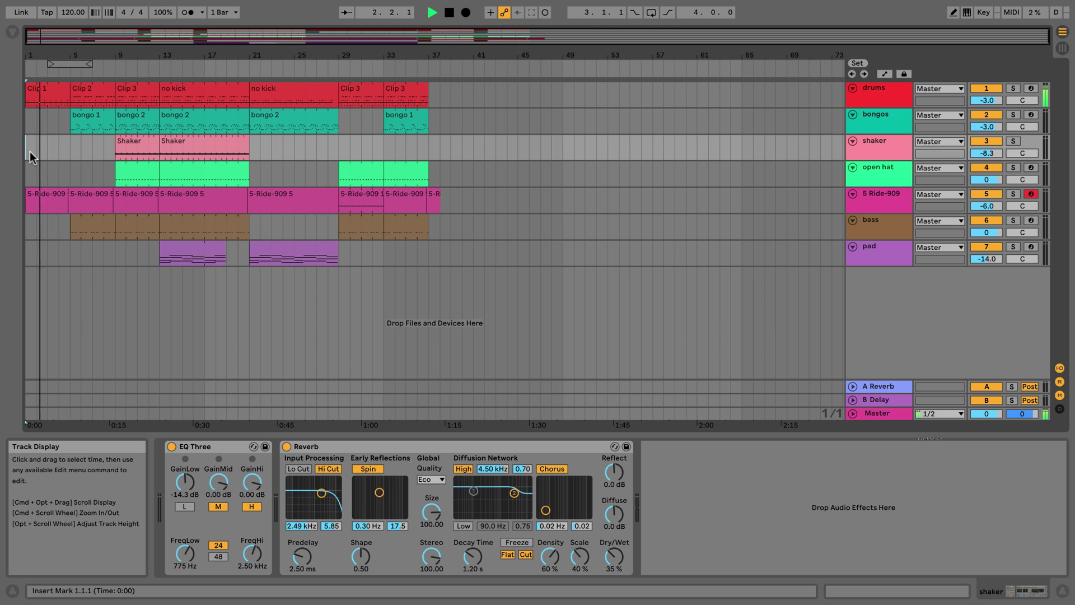
Step: Launch scene 3's bongo 2 clip over the playing arrangement, stop it and return the bongos track to arrangement playback
left_click(1062, 48)
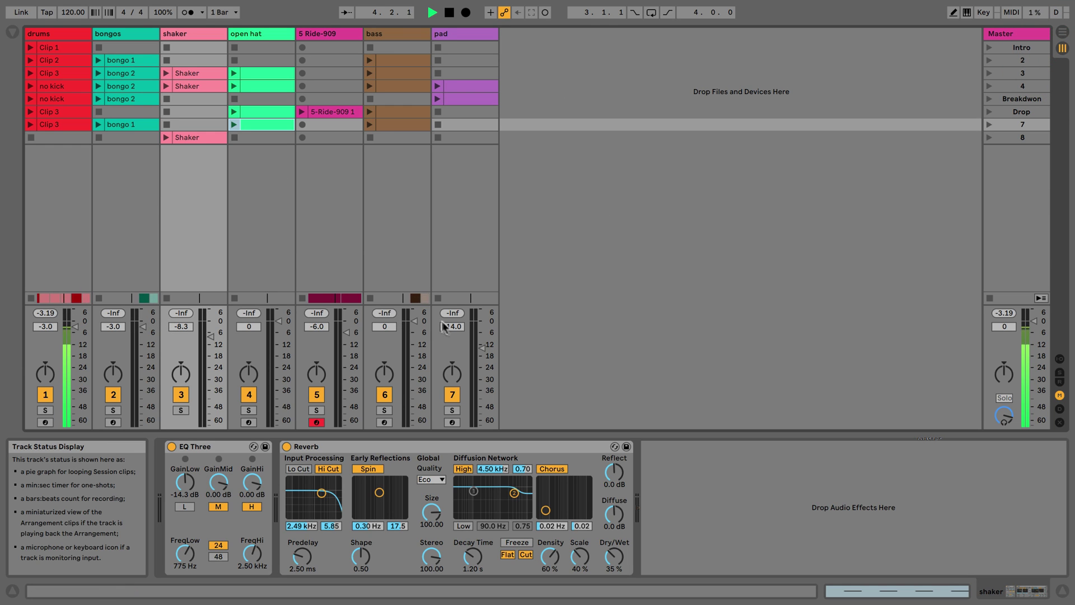
left_click(52, 48)
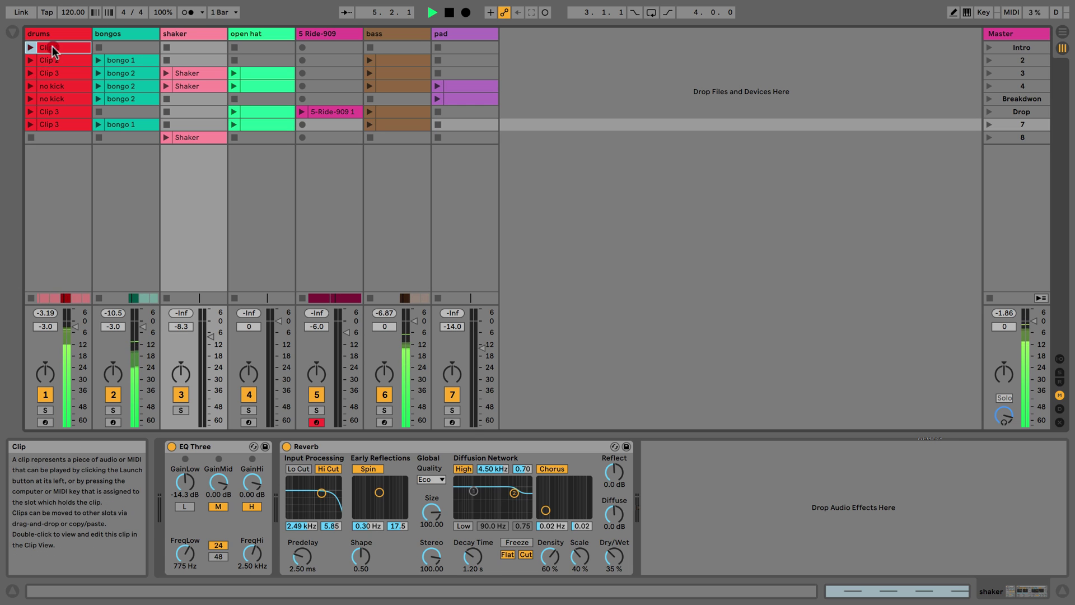
left_click(98, 73)
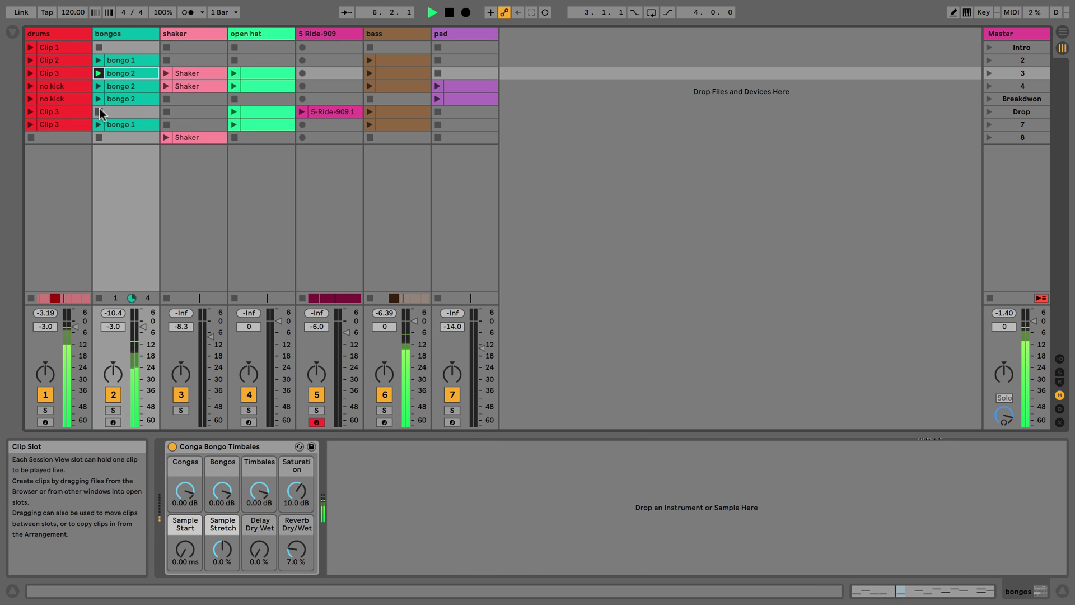
left_click(99, 111)
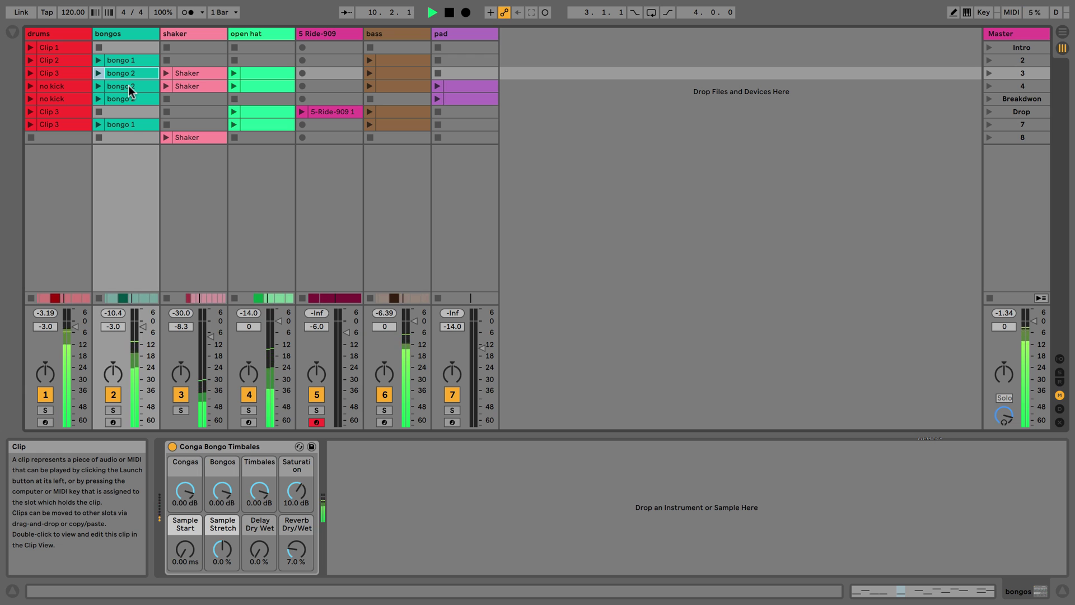
left_click(1063, 32)
left_click(1063, 47)
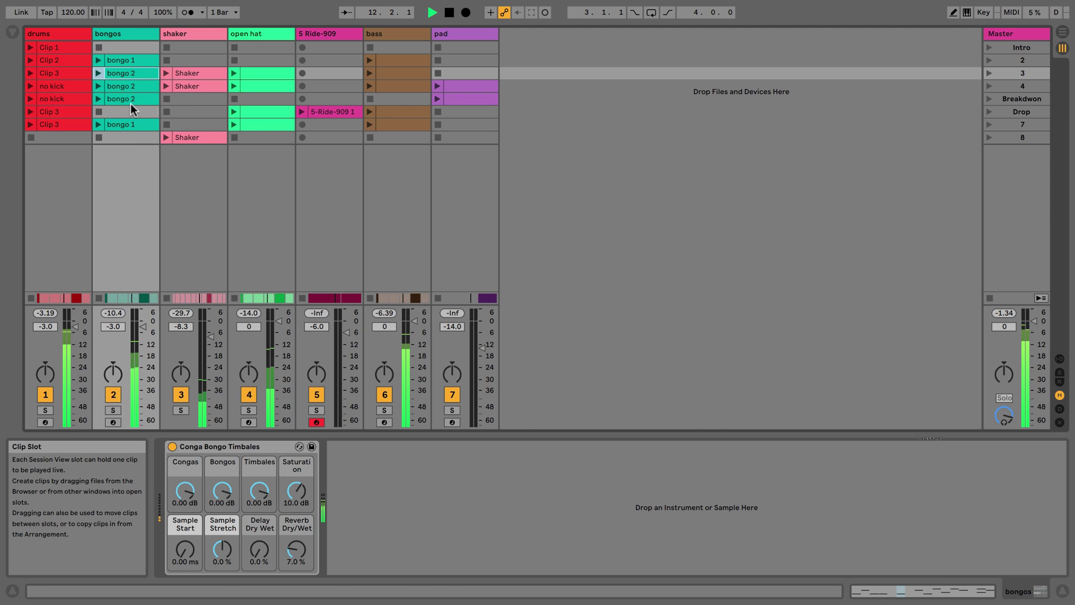
Step: Launch the 5-Ride-909 1 Session clip over the arrangement and return only that track to arrangement playback
left_click(303, 112)
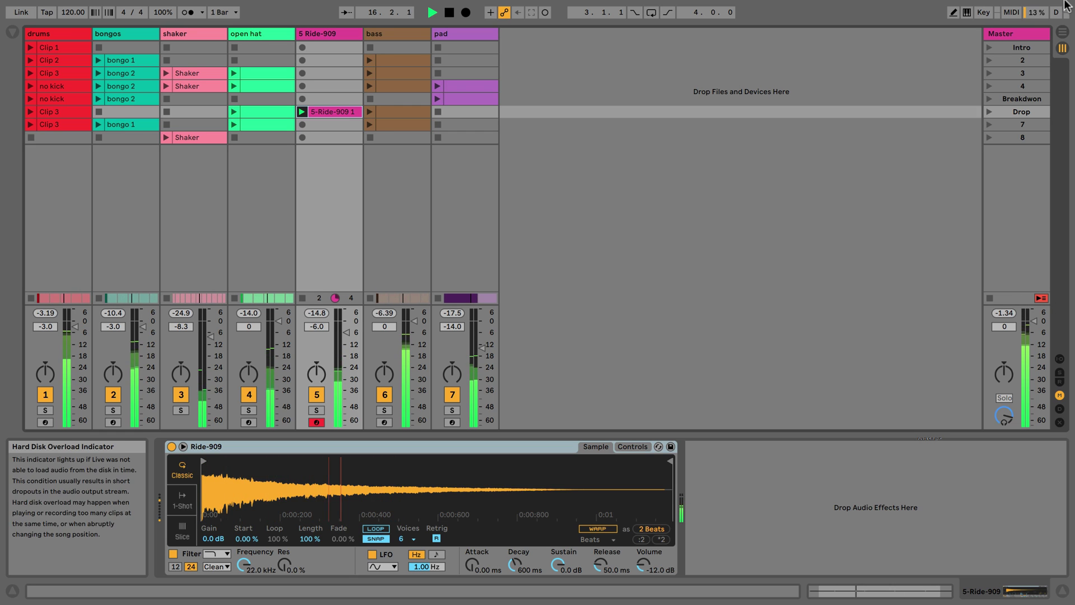
left_click(1062, 34)
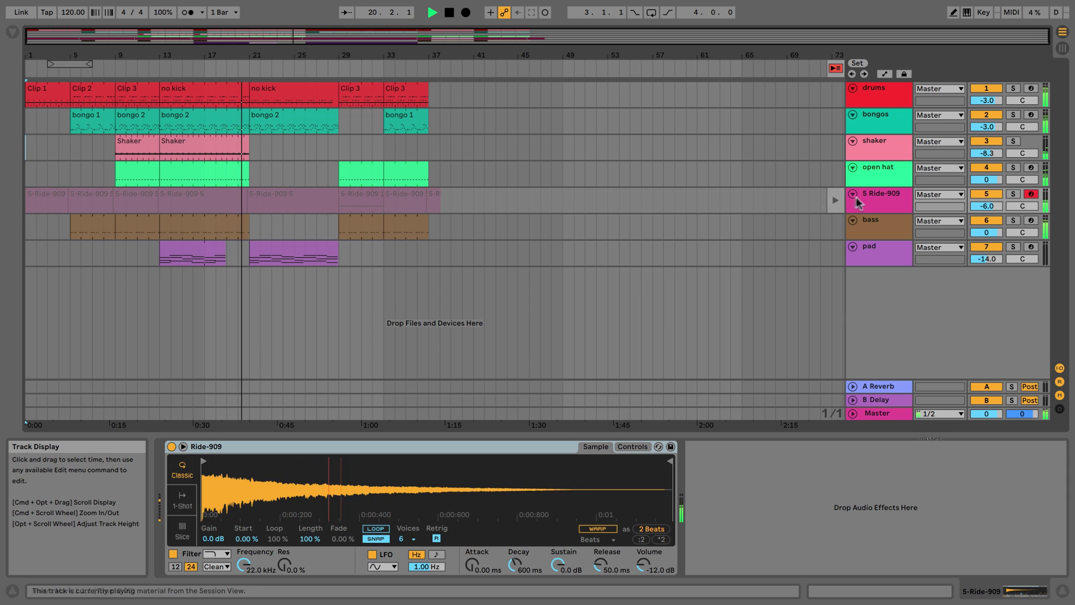
left_click(836, 200)
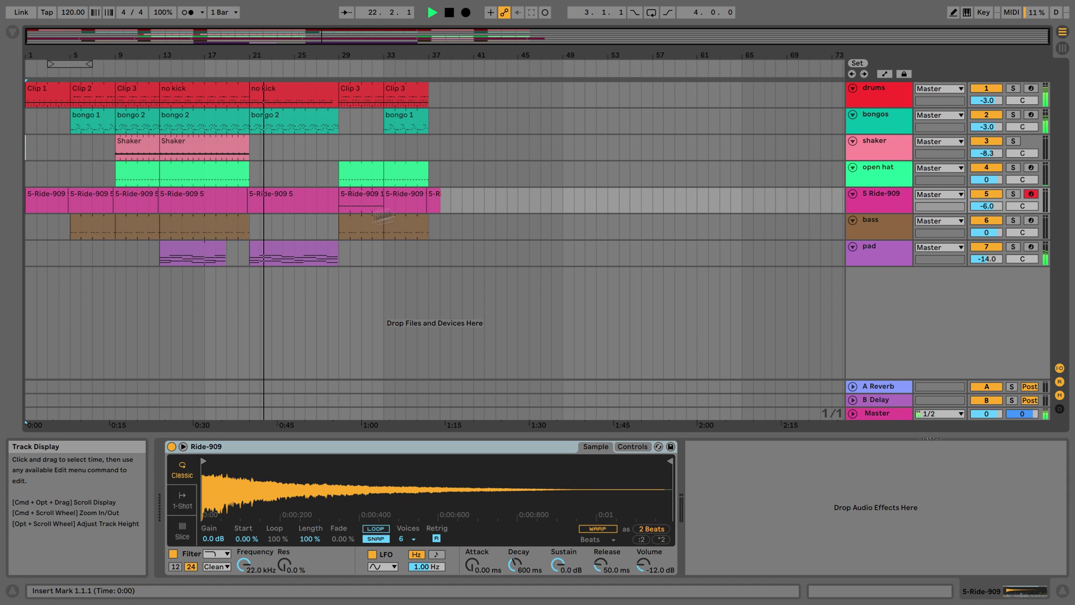
Step: Extend the first pad clip in the arrangement to bar 21 and loop the section from bar 21 to 29
left_click(243, 246)
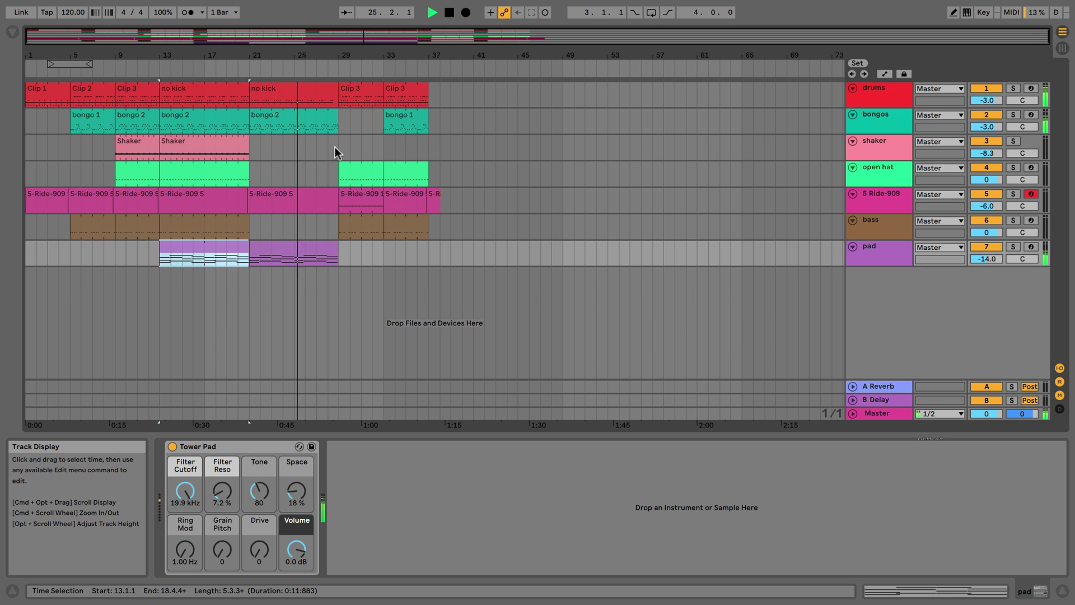
left_click_drag(335, 147, 252, 154)
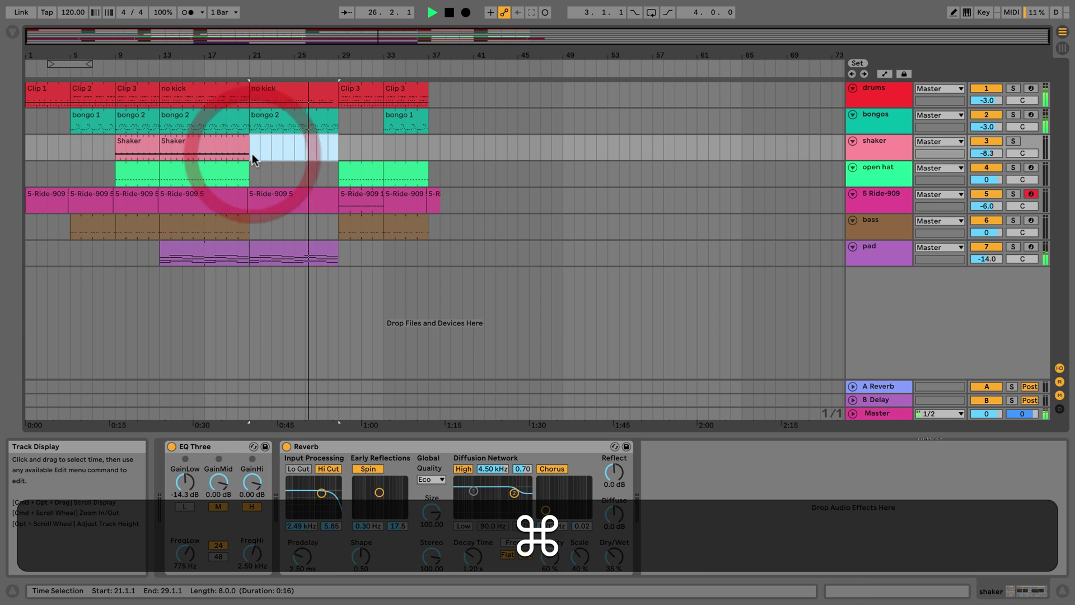
key("super+l")
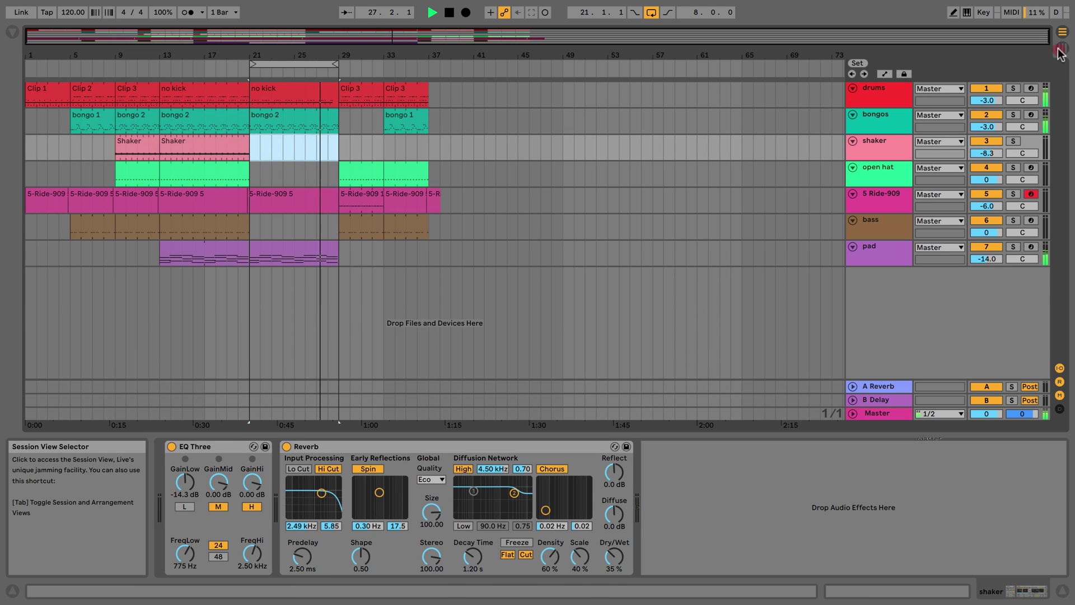
Step: Launch the Shaker clip of scene 8 over the looped arrangement and set the shaker track volume to -1.0 dB
left_click(1061, 49)
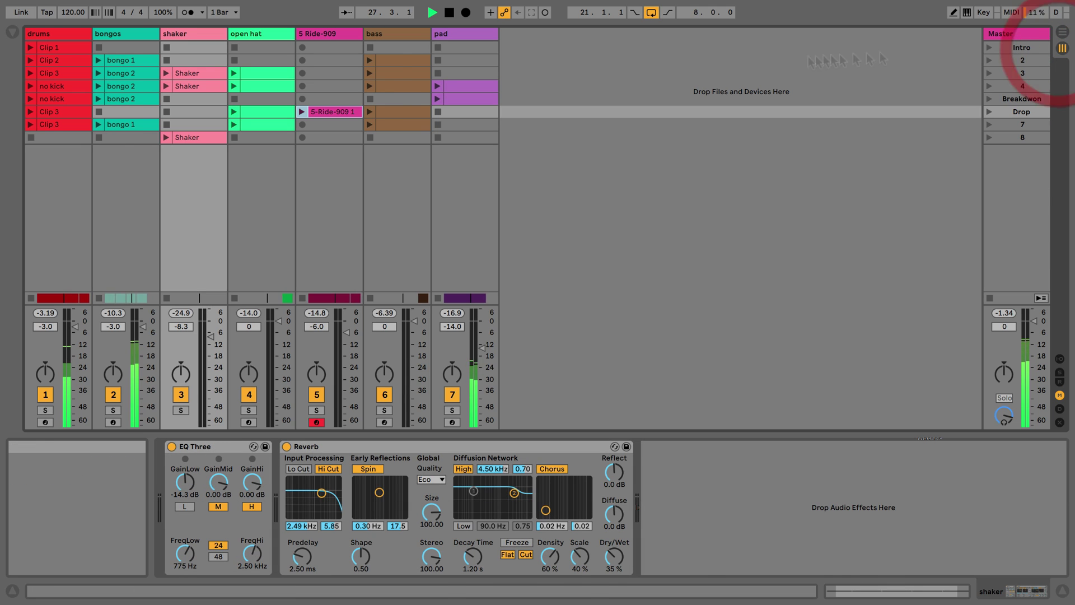
left_click(165, 137)
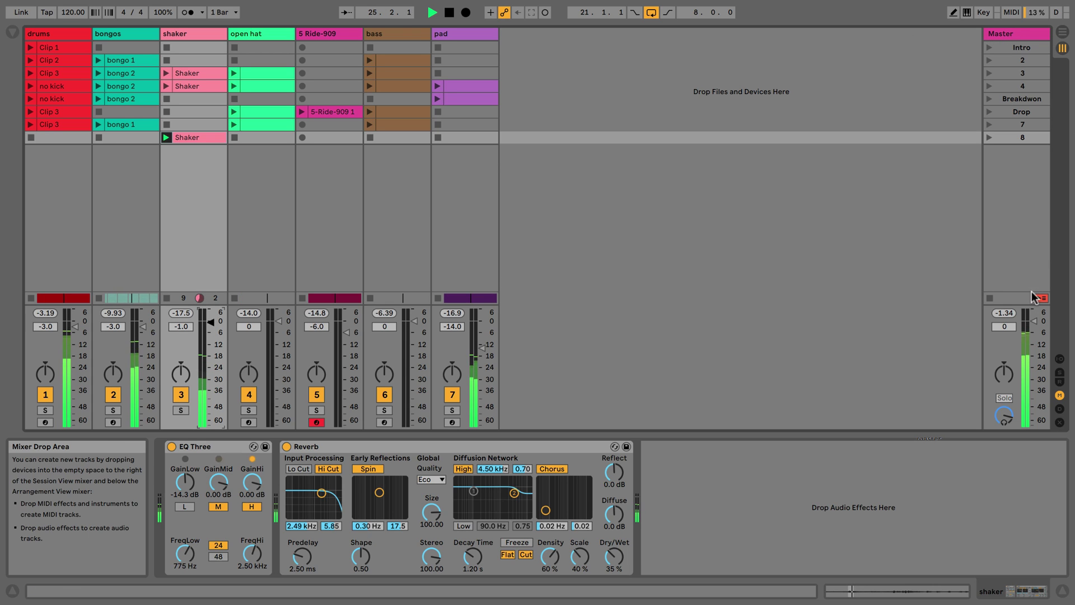
left_click(1063, 31)
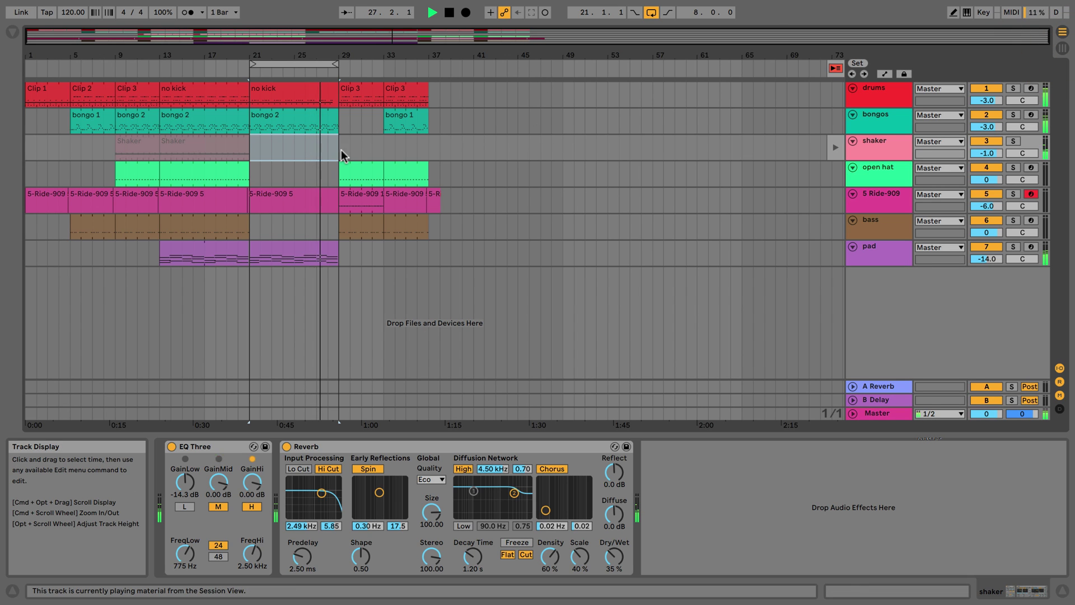
Step: Copy the Shaker clip at bar 9 to bars 25–29 and return the shaker track to arrangement playback
left_click(393, 143)
left_click(897, 146)
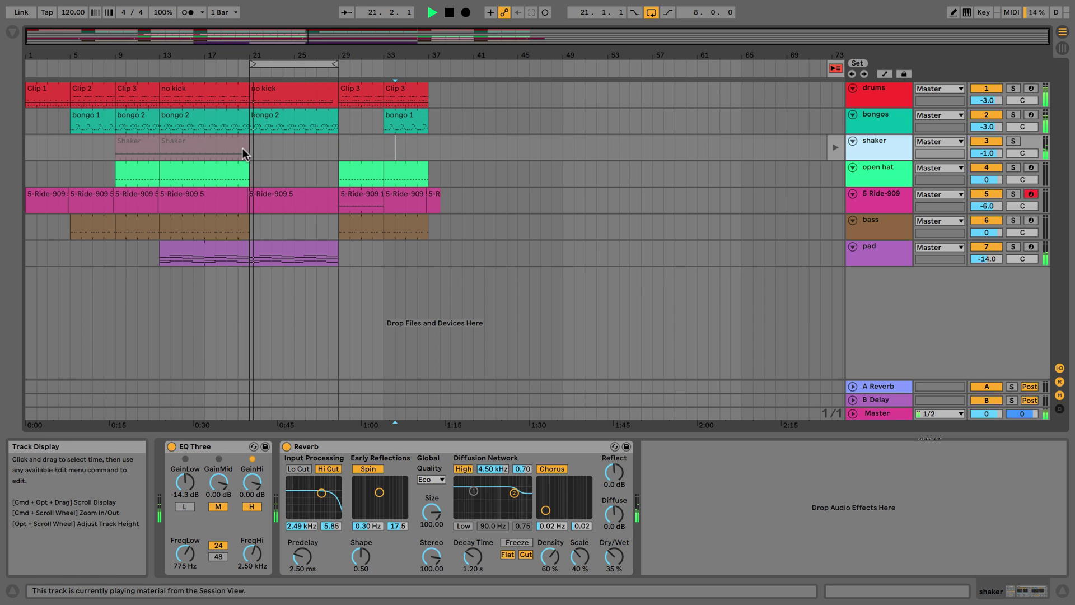
left_click_drag(245, 149, 335, 148)
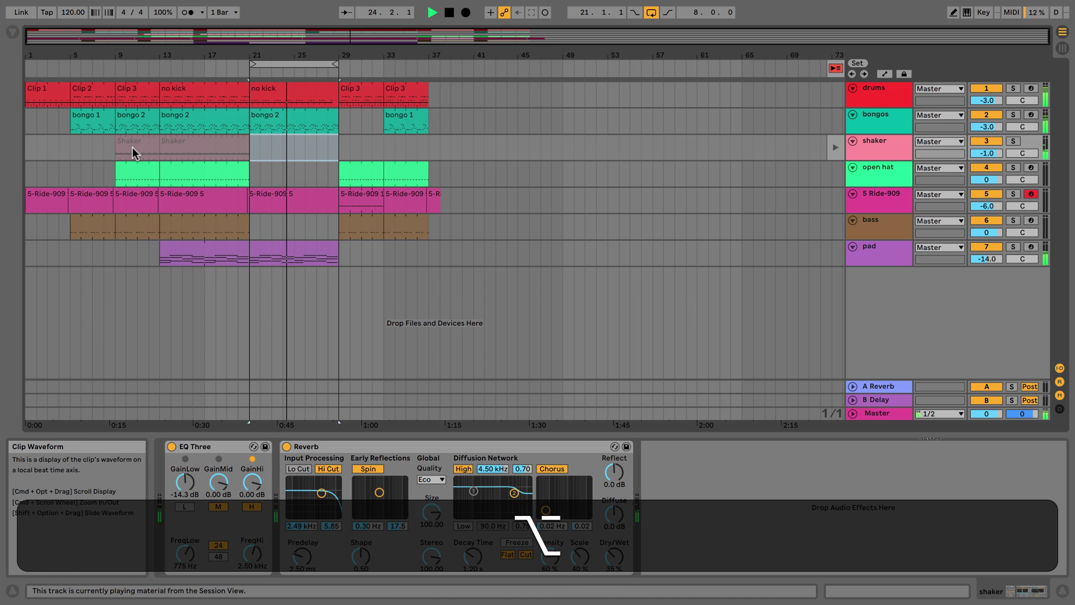
left_click_drag(132, 146, 308, 140)
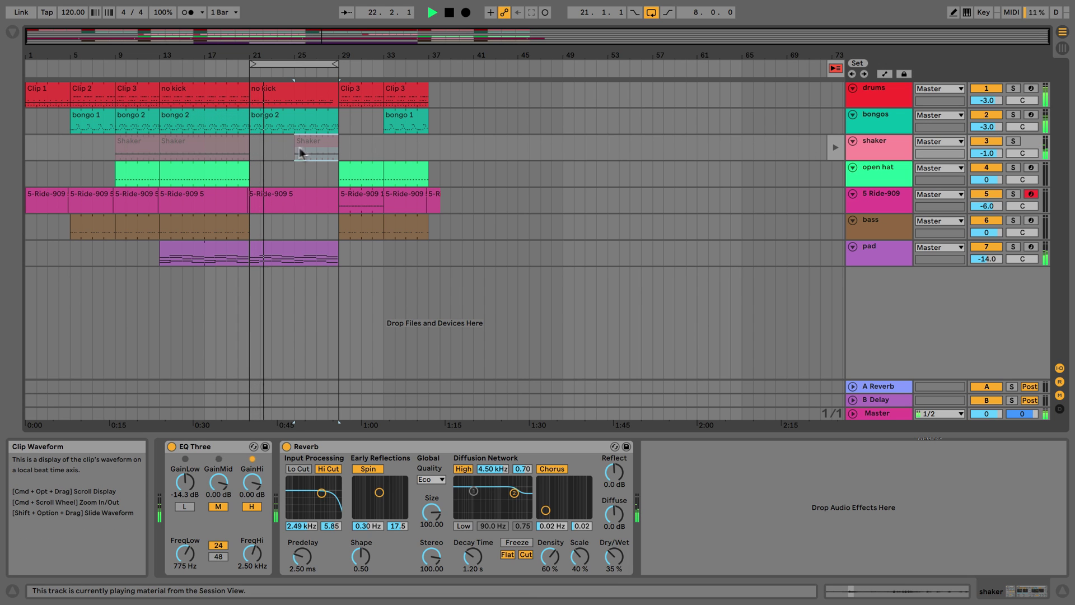
left_click(836, 149)
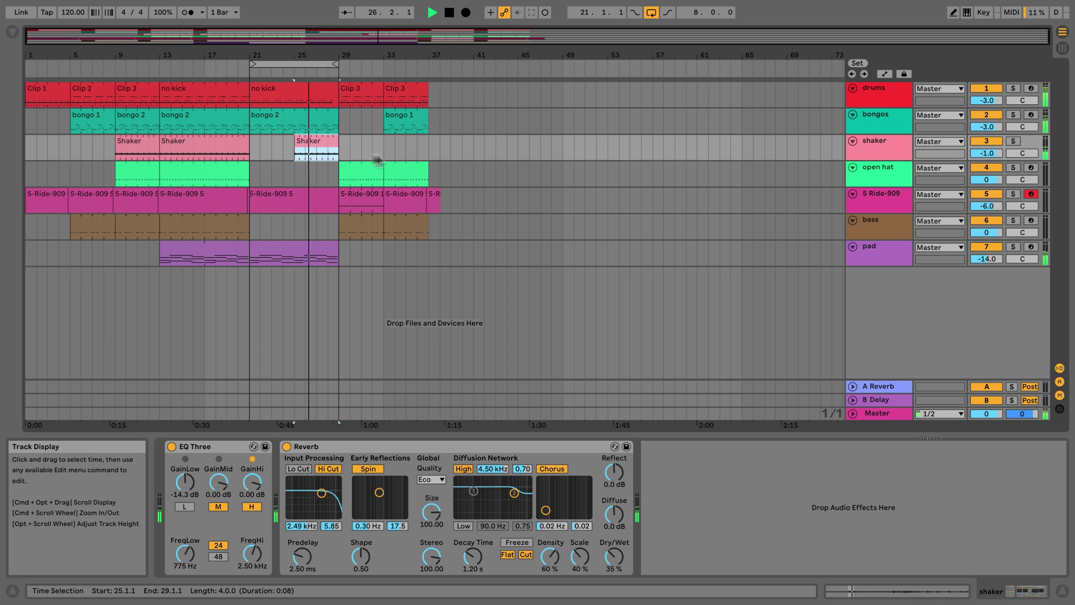
Step: Stop playback and delete the copied Shaker clip at bar 25
key("space")
left_click(314, 144)
key("BackSpace")
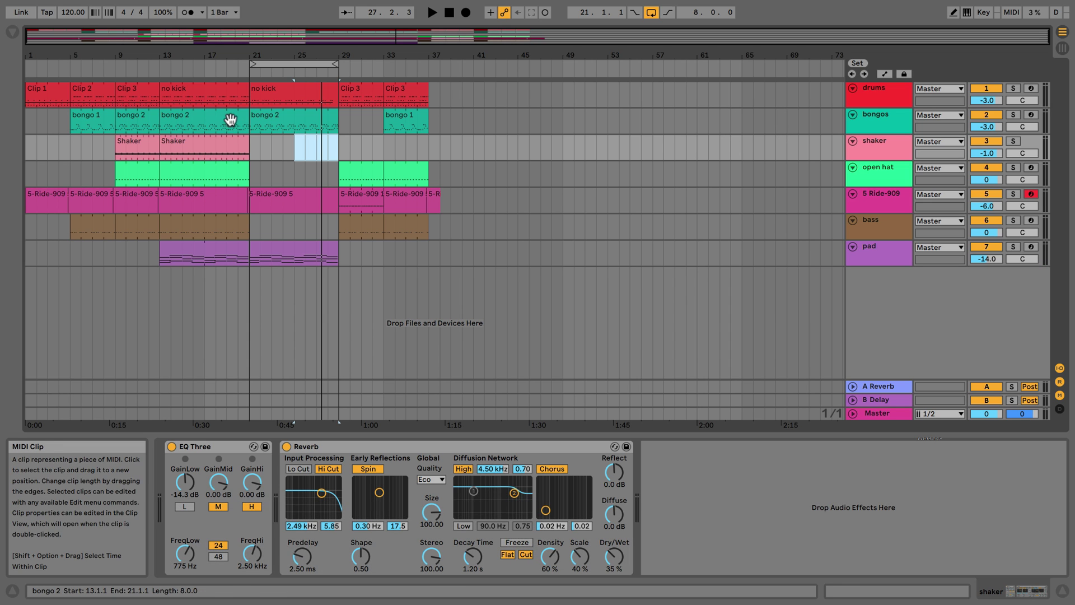
Step: Play from bar 21, launch the drums Clip 3 of the Drop scene over the arrangement, then return everything to arrangement playback and stop
left_click(249, 100)
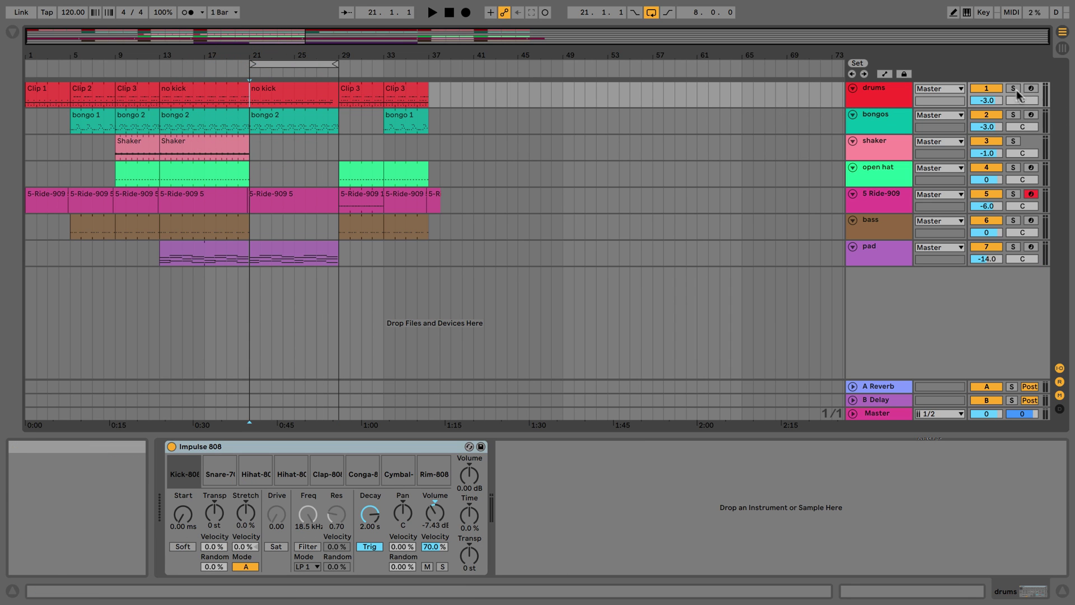
key("space")
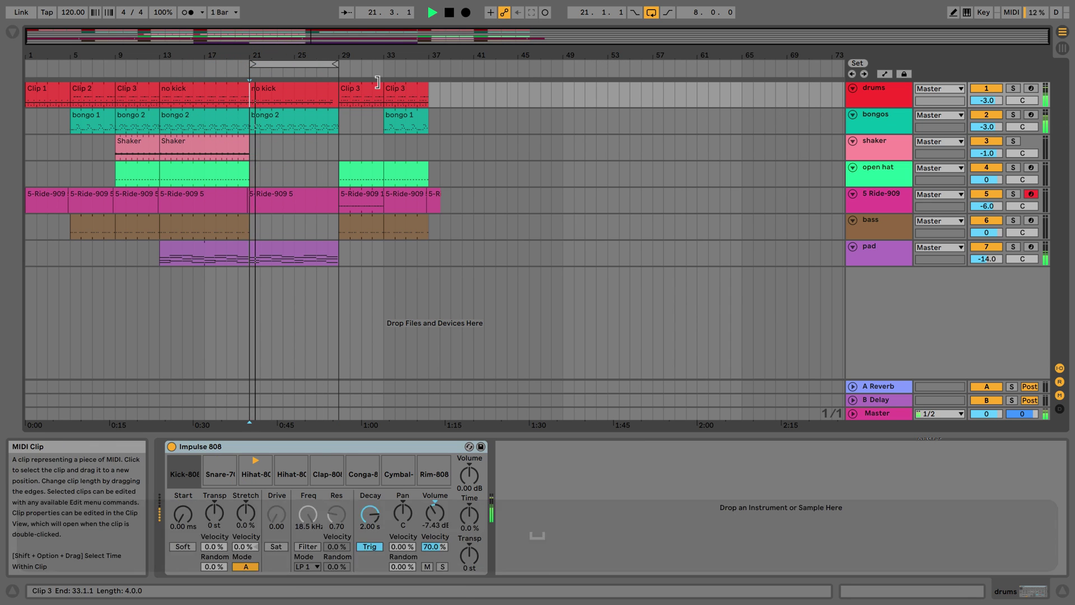
key("Tab")
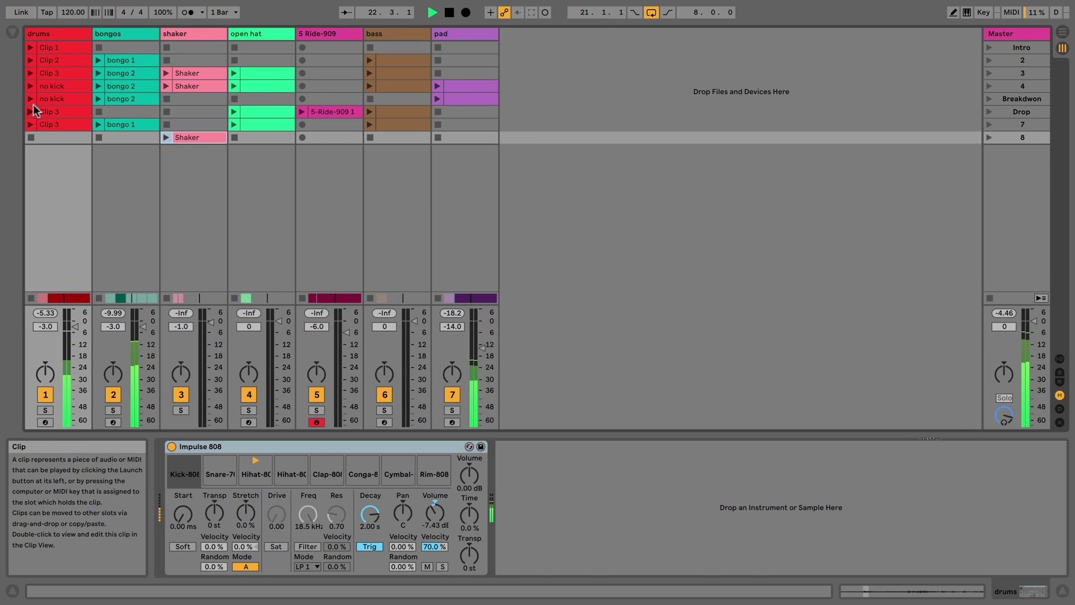
left_click(30, 111)
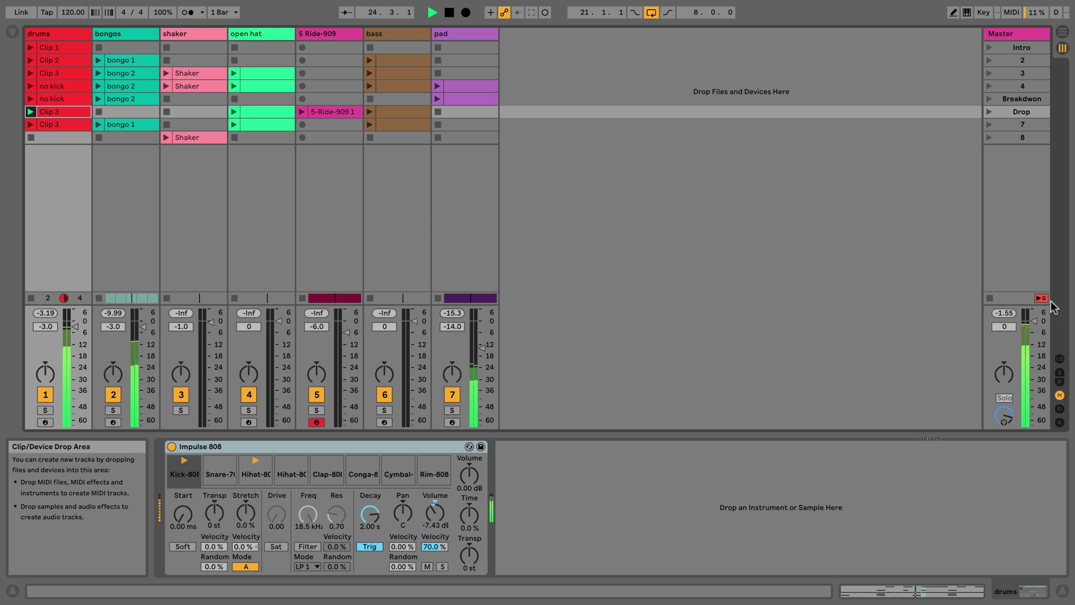
left_click(1062, 32)
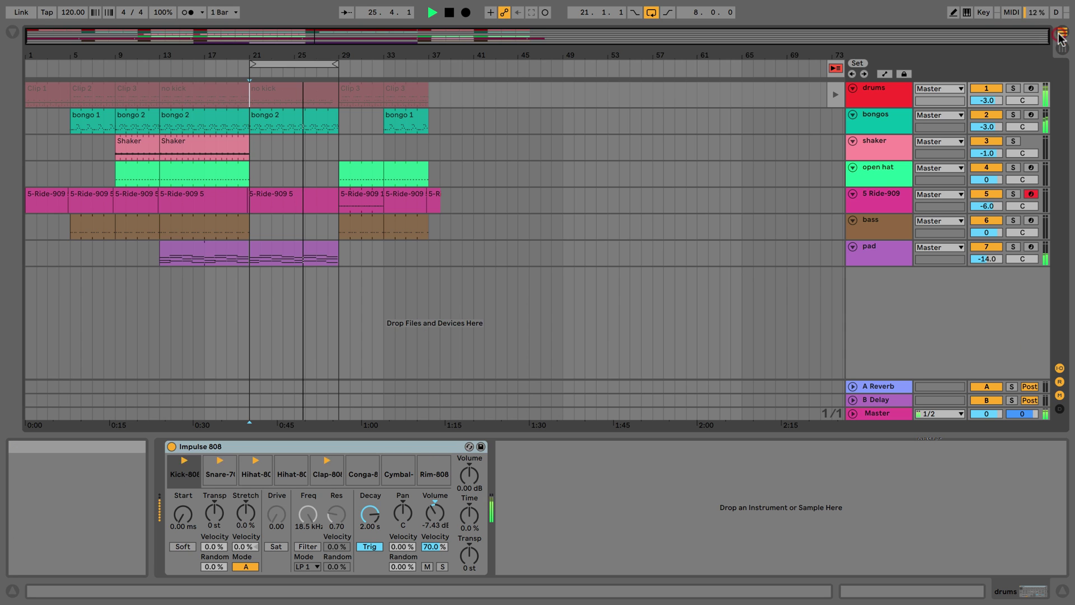
left_click(836, 69)
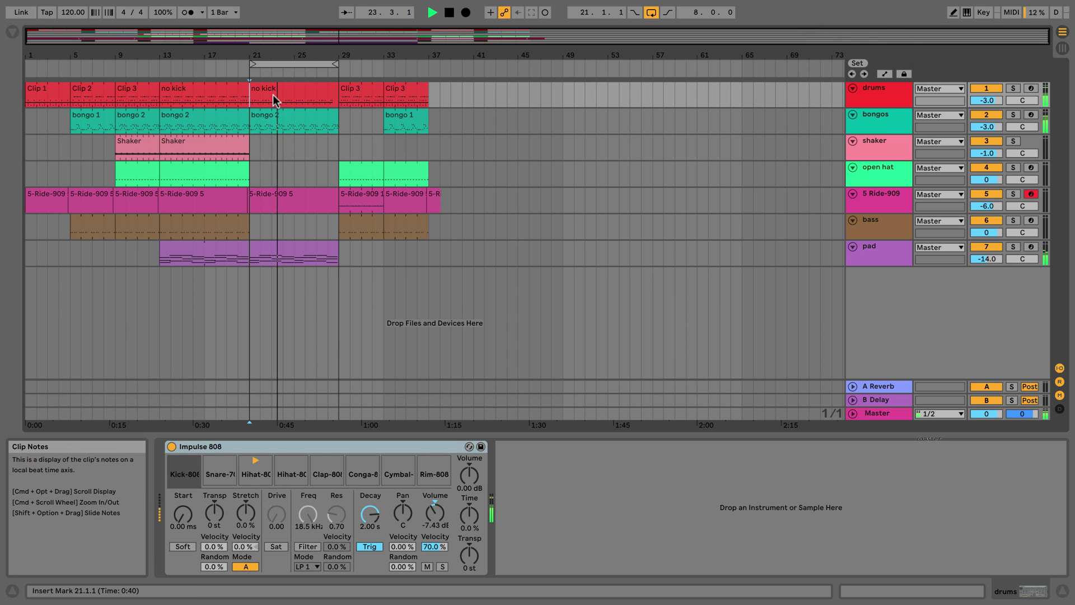
key("space")
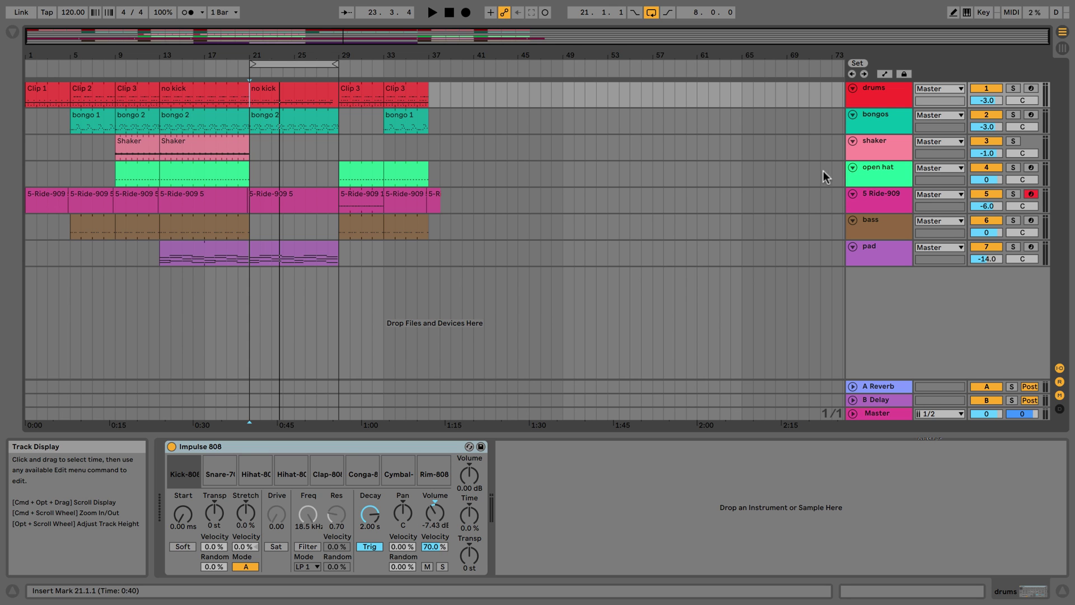
Step: Play the loop and launch the Drop scene's open hat clip plus scene 3's bass and bongo 2 clips over the arrangement
key("Tab")
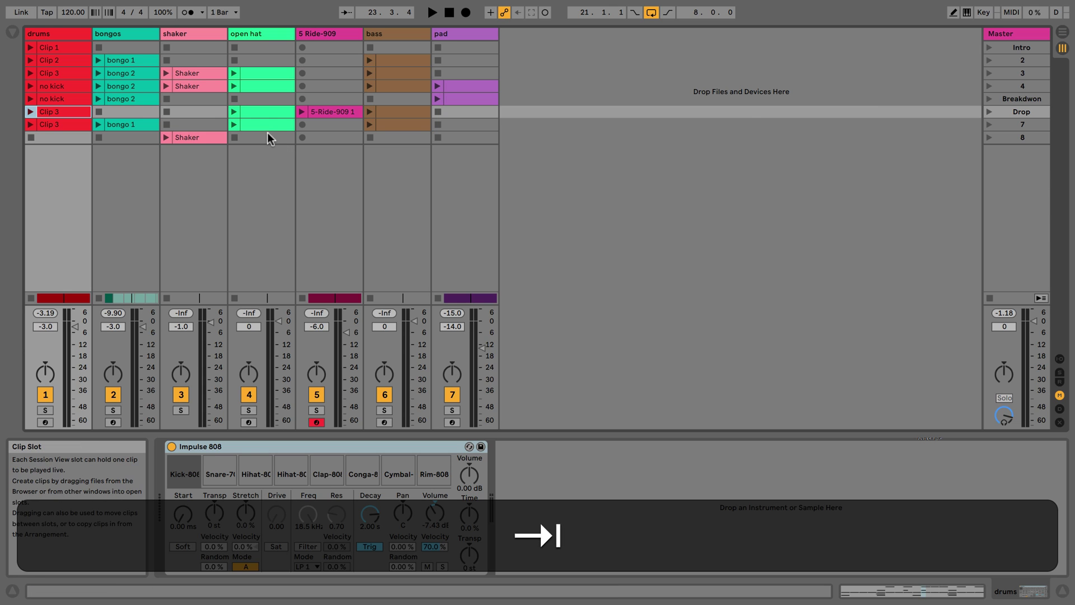
key("Tab")
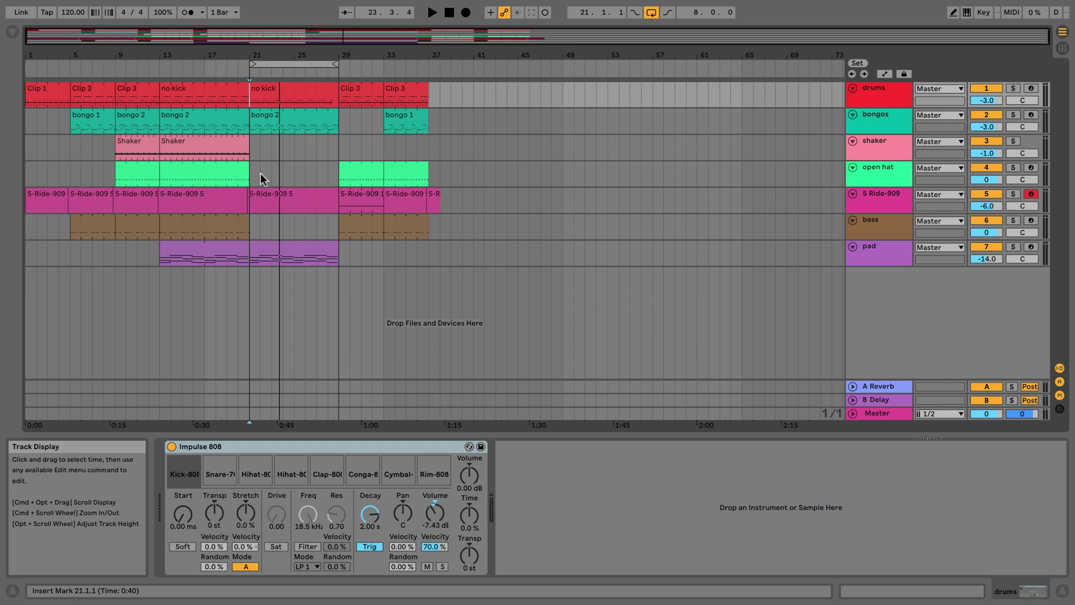
key("space")
key("Tab")
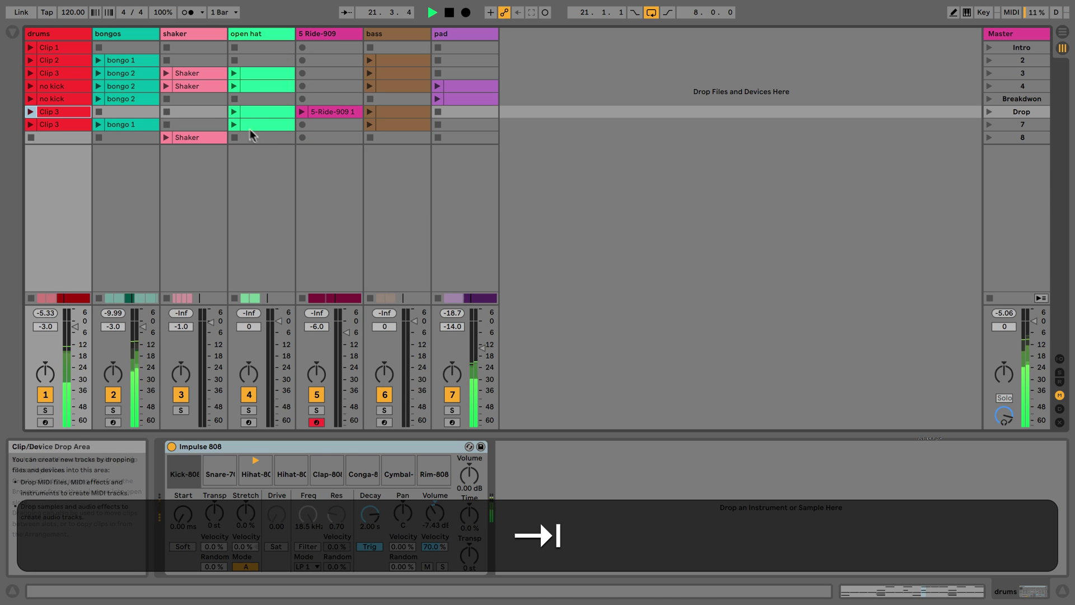
left_click(234, 112)
left_click(369, 73)
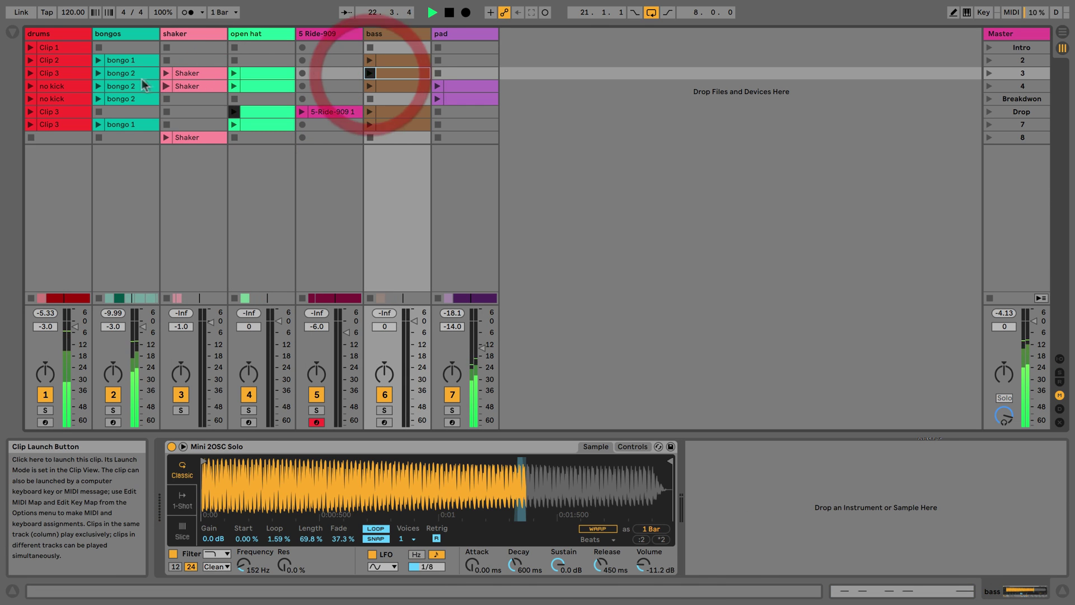
left_click(99, 73)
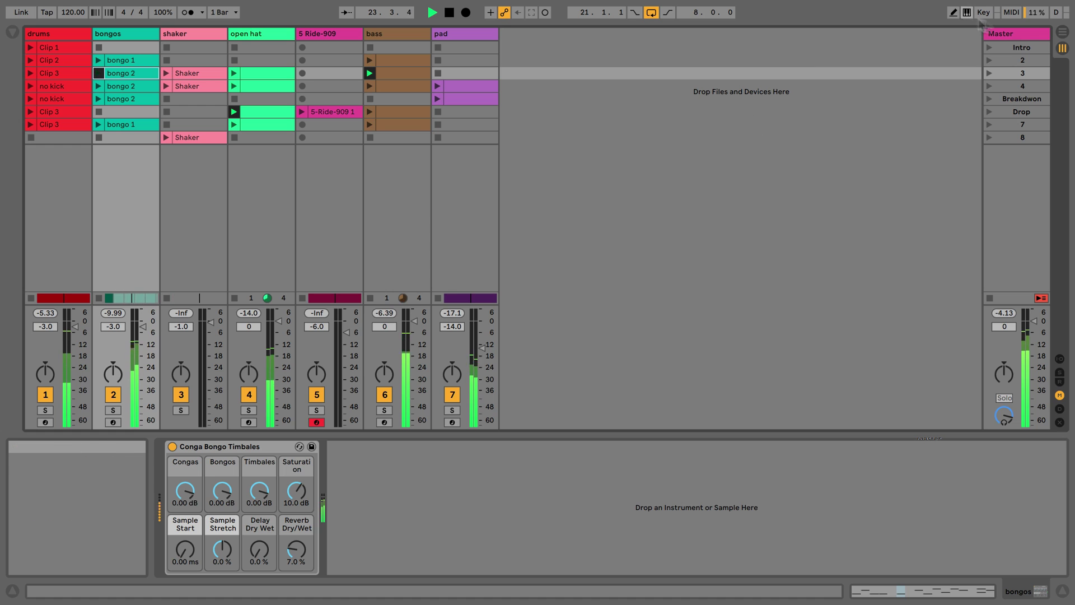
left_click(1063, 35)
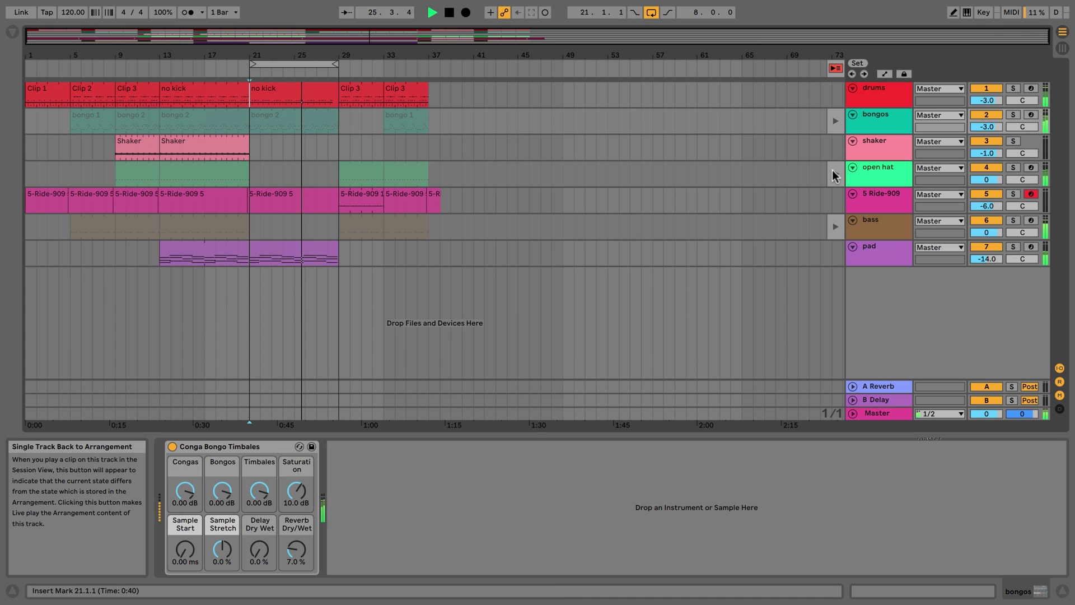
Step: Return the bongos, bass and open hat tracks individually to arrangement playback, and play past bar 29 with the loop switched off
left_click(835, 121)
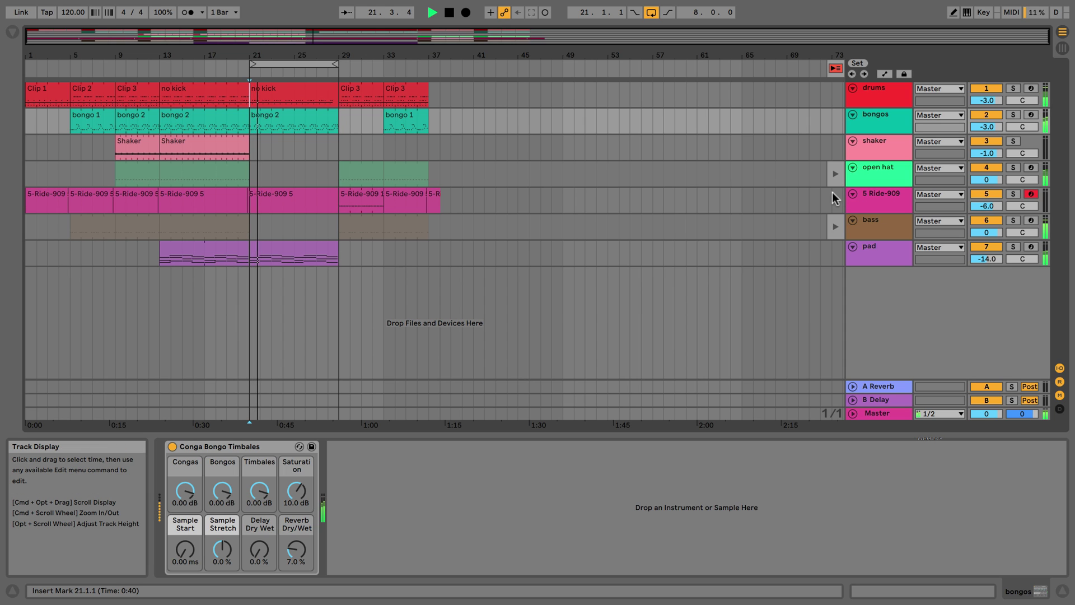
left_click(835, 235)
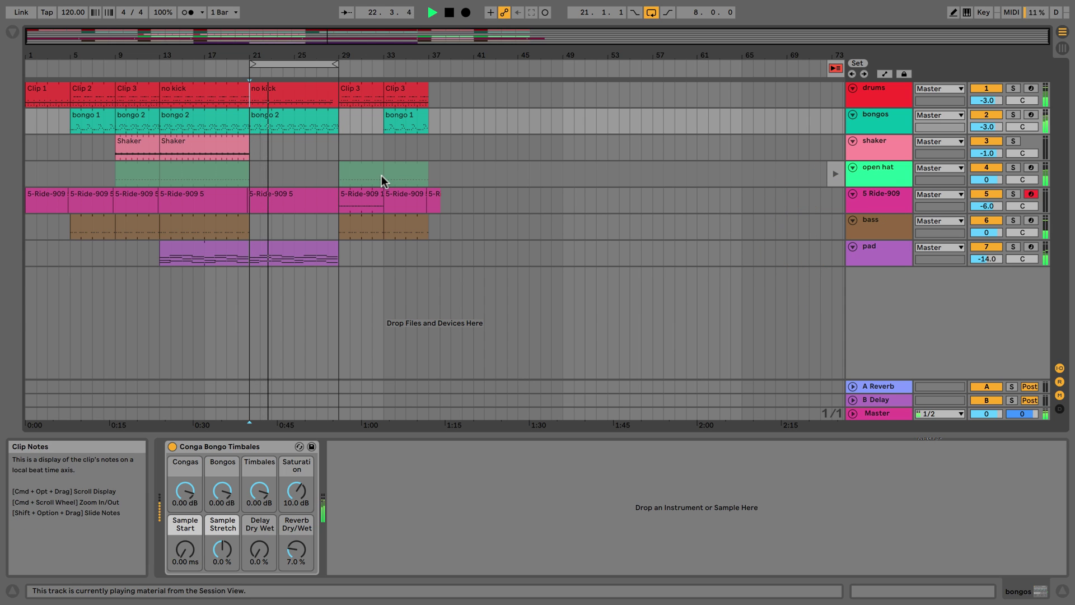
left_click(837, 176)
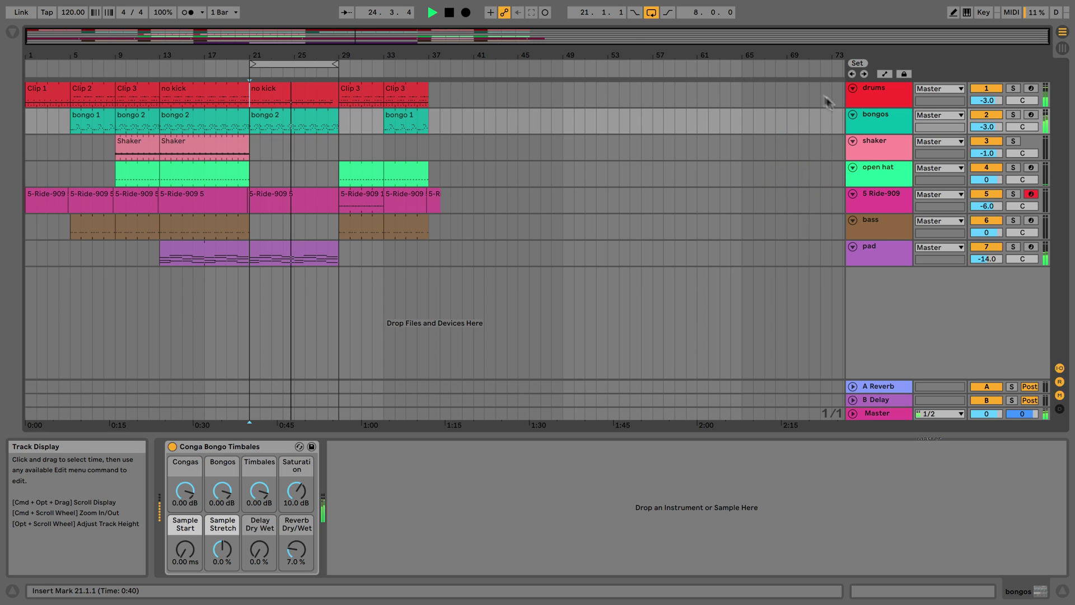
left_click(650, 13)
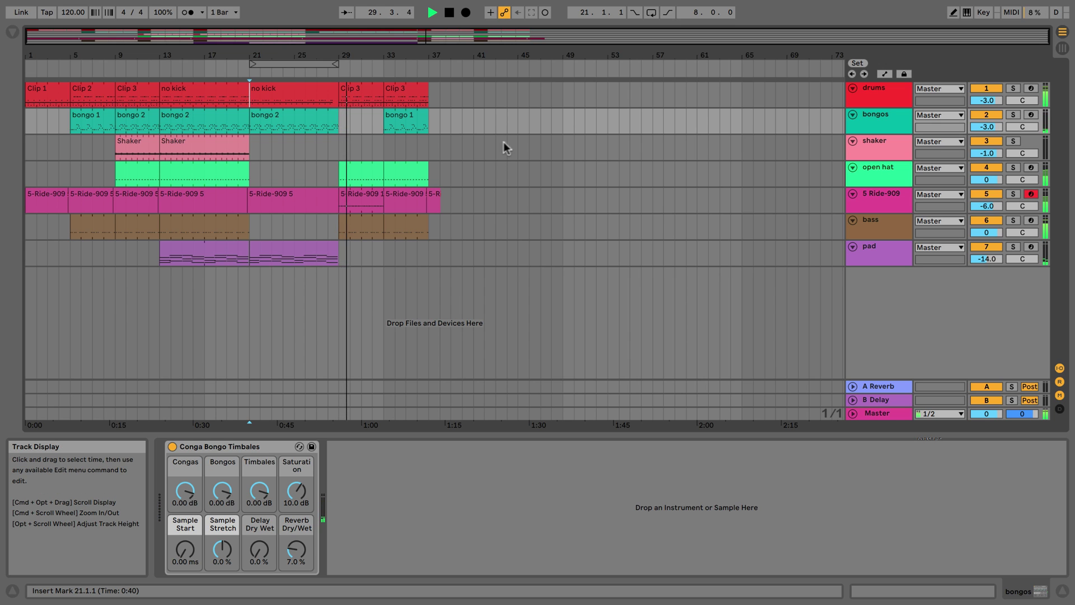
key("space")
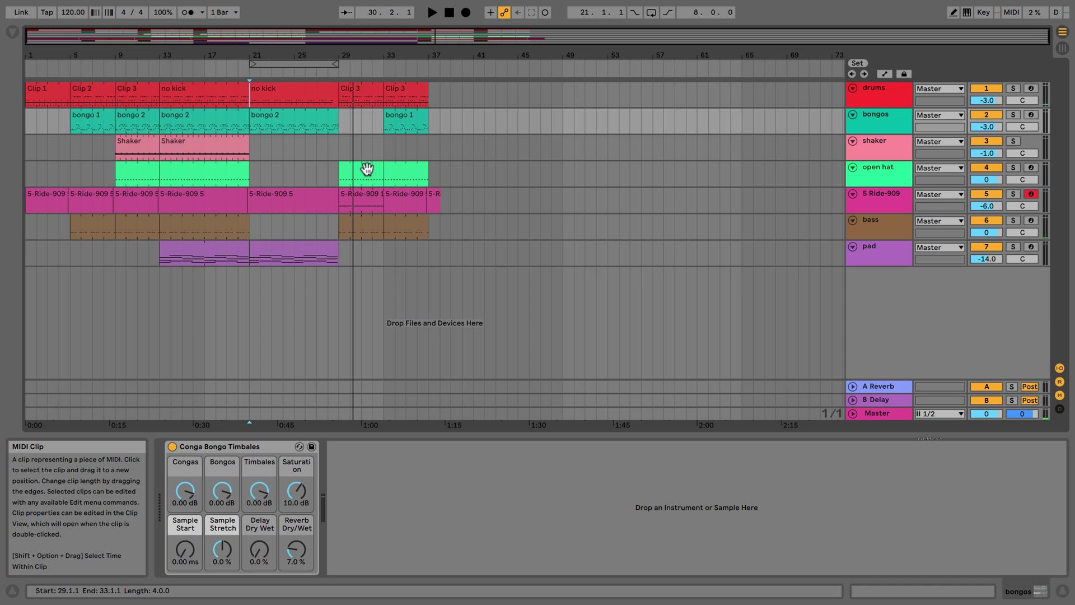
Step: Open the open hat clip at bar 29 in an enlarged note editor with all pitches unfolded
left_click(362, 169)
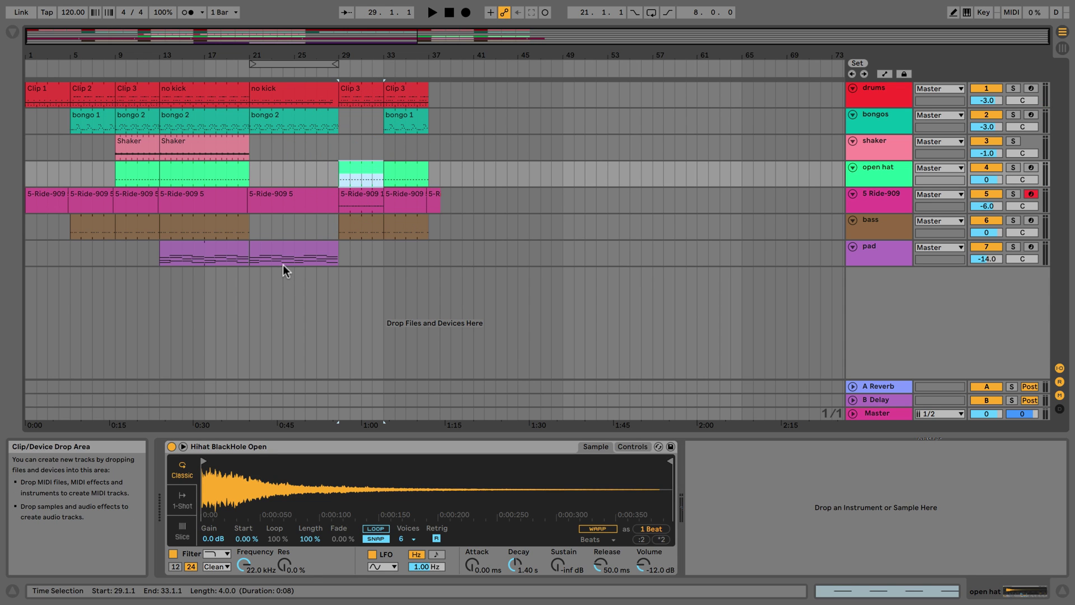
key("Tab")
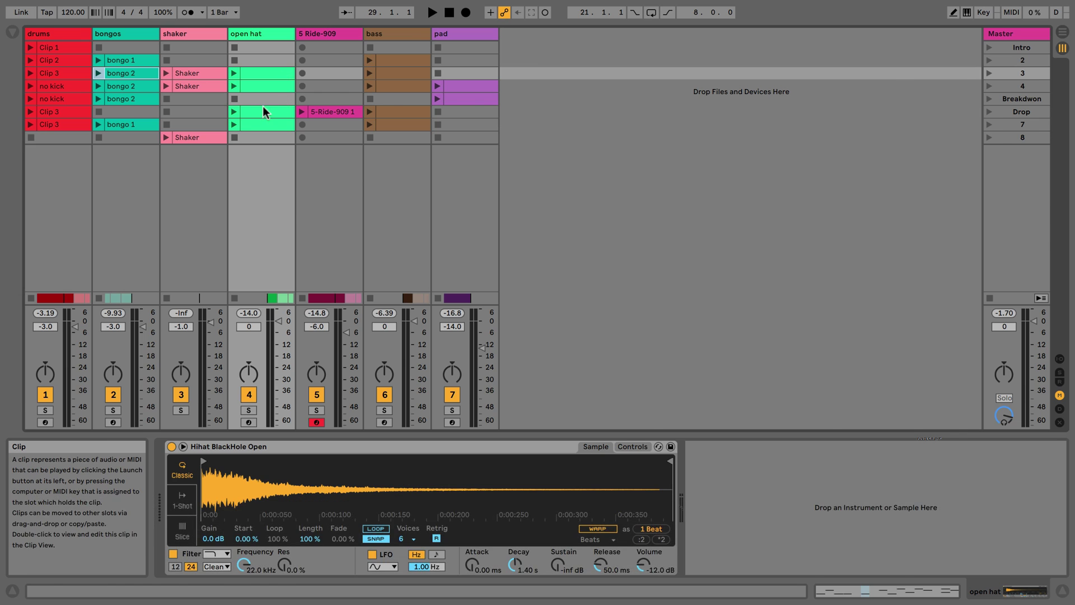
key("Tab")
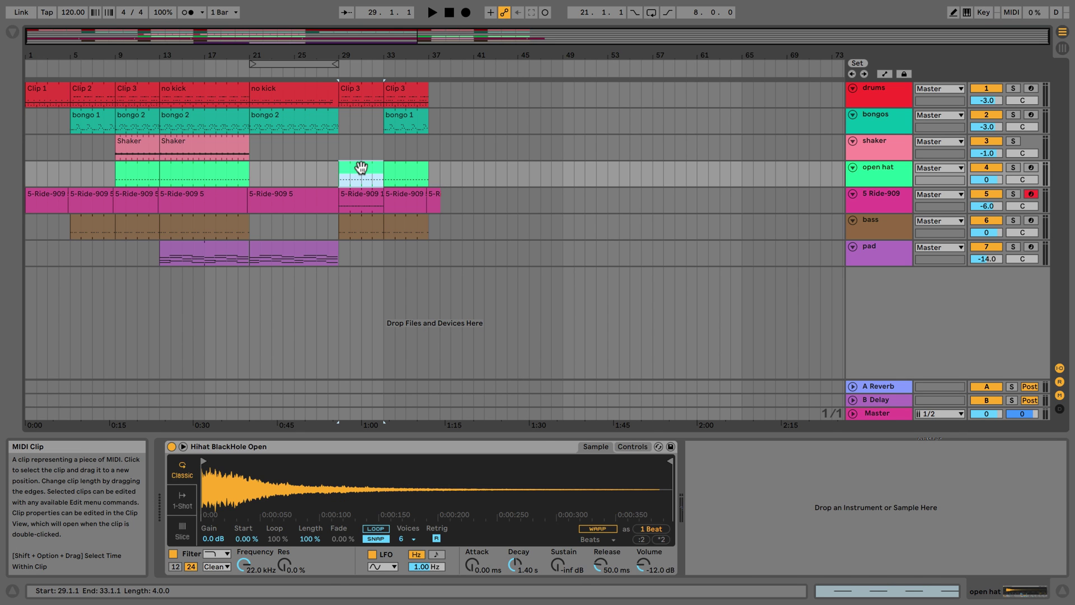
double_click(361, 167)
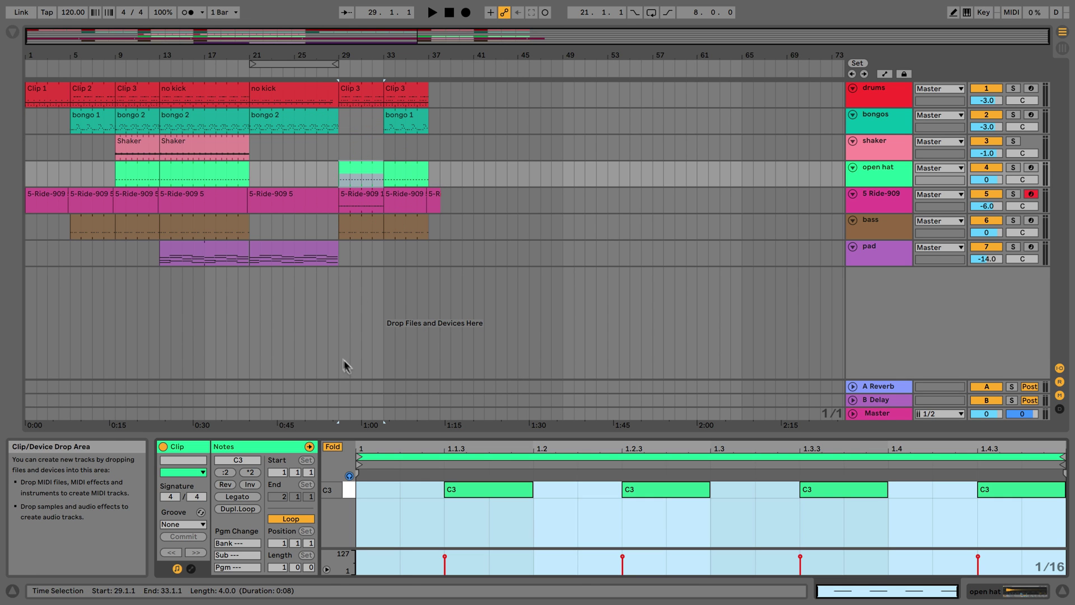
left_click(333, 447)
left_click_drag(339, 379, 341, 241)
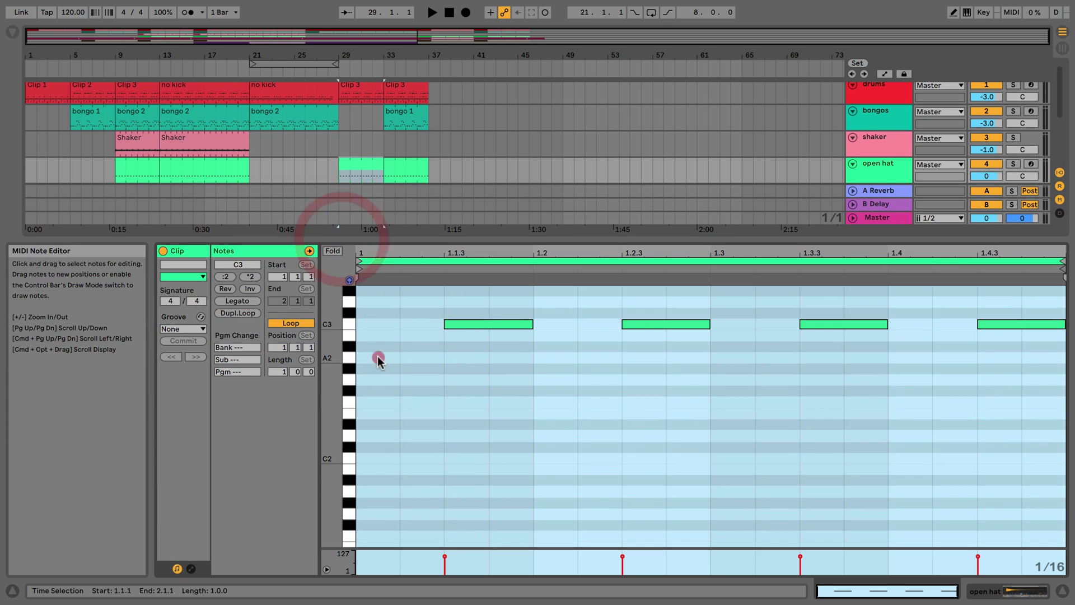
Step: Add six sixteenth notes to the open hat clip at bar 29 on A2, A#1, D2, F2 and twice on G#1
double_click(378, 357)
double_click(536, 480)
double_click(715, 436)
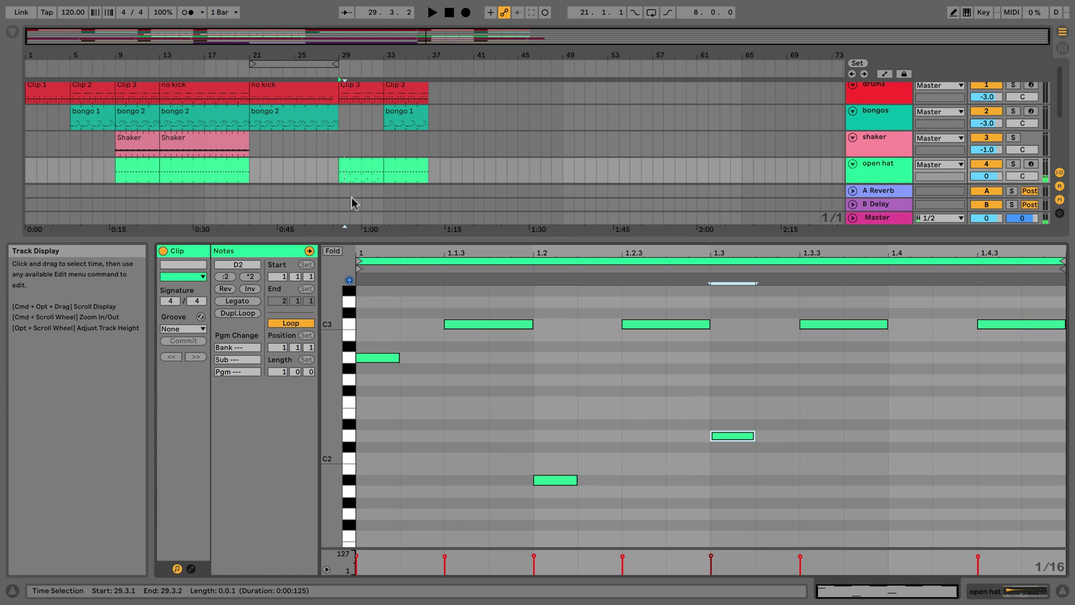
double_click(966, 402)
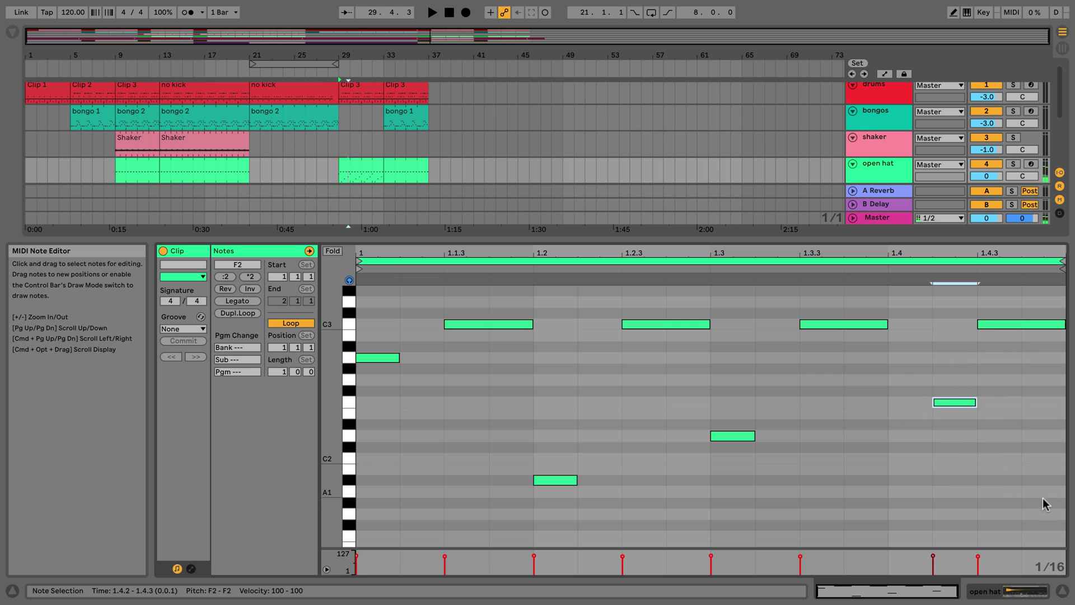
double_click(1042, 502)
double_click(852, 503)
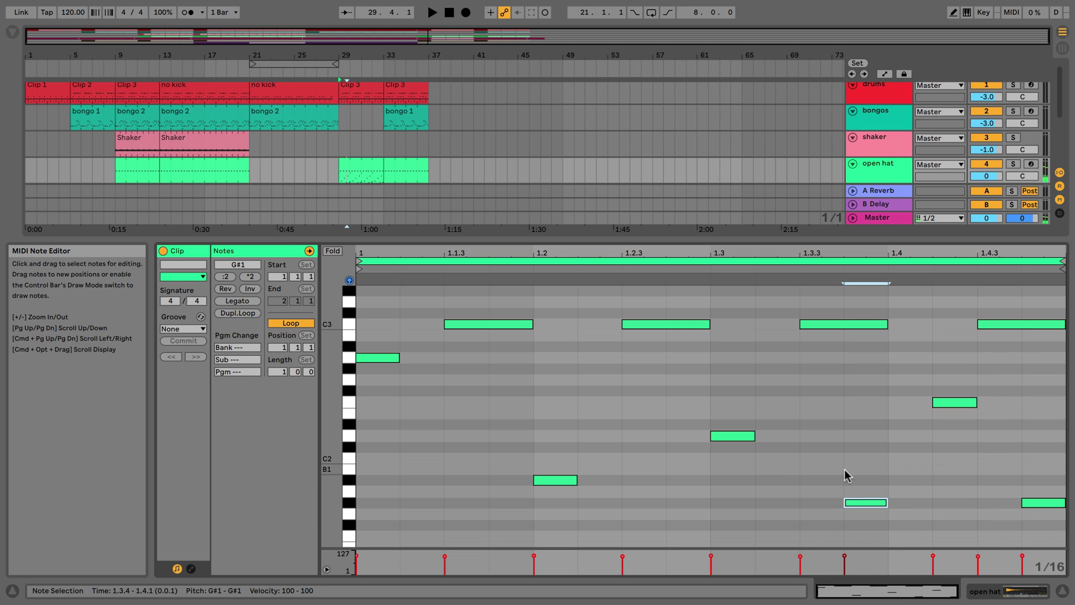
Step: Consolidate the open hat clip spanning bars 29 to 33 and rename it "edited"
left_click(369, 166)
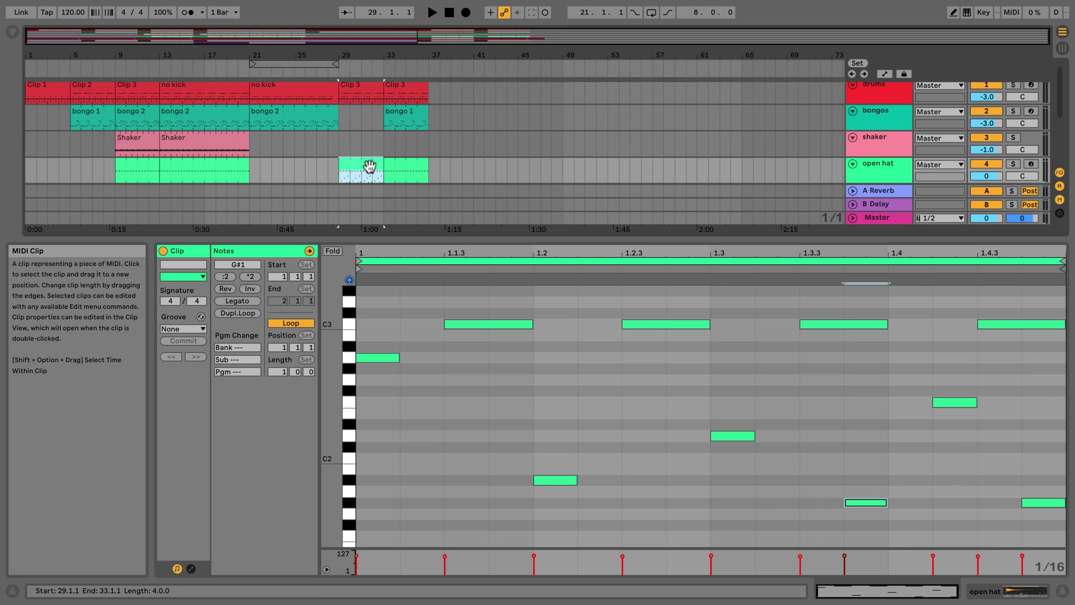
key("super+j")
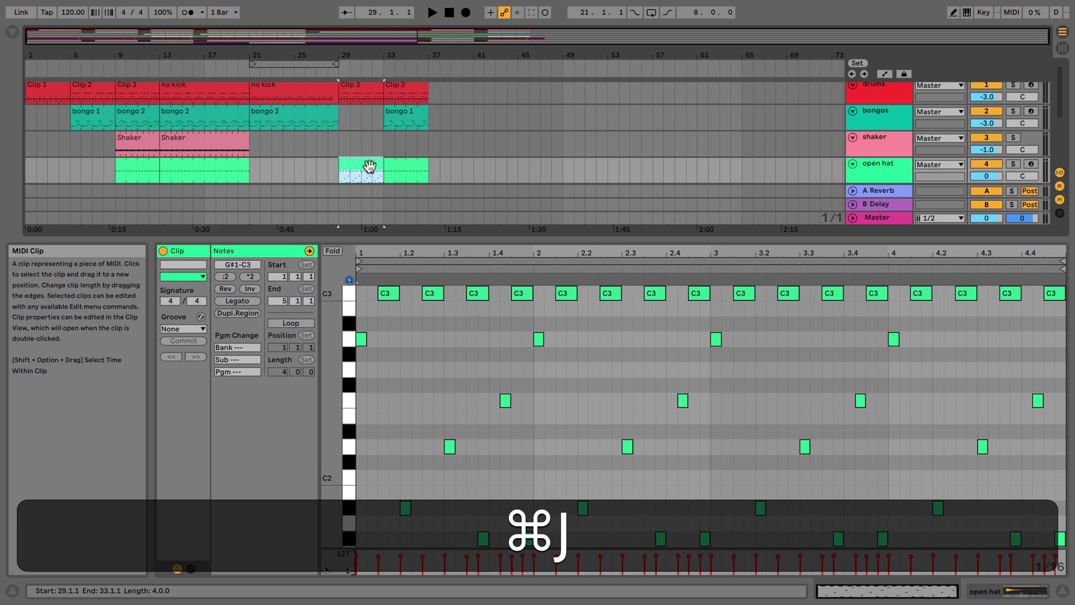
key("super+r")
type("edi")
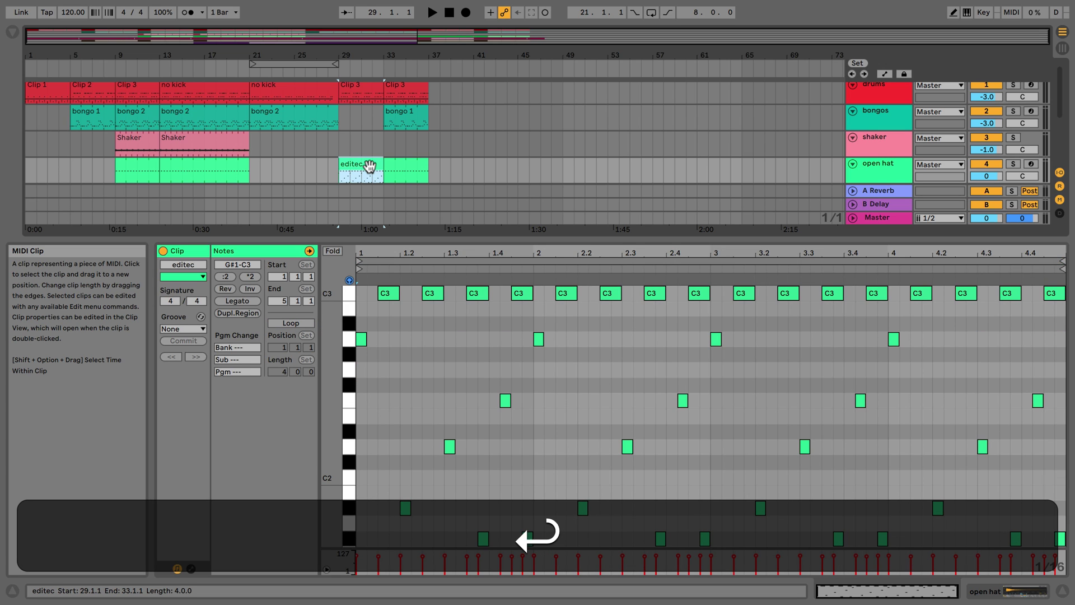
key("super+r")
type("ed")
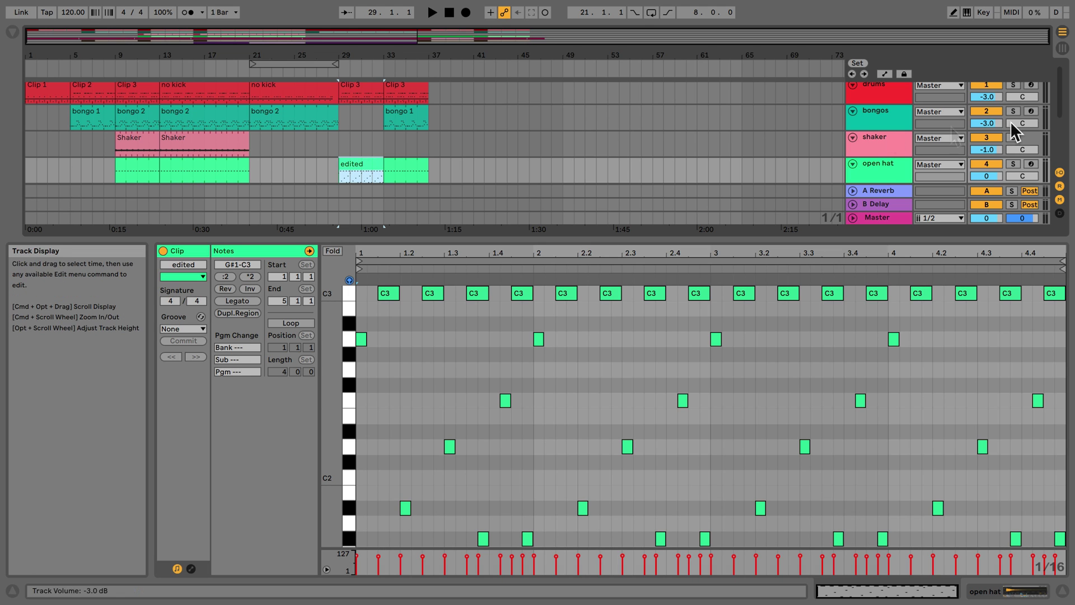
Step: Enlarge the Session View's clip area and delete every session clip across all seven tracks
left_click(1062, 49)
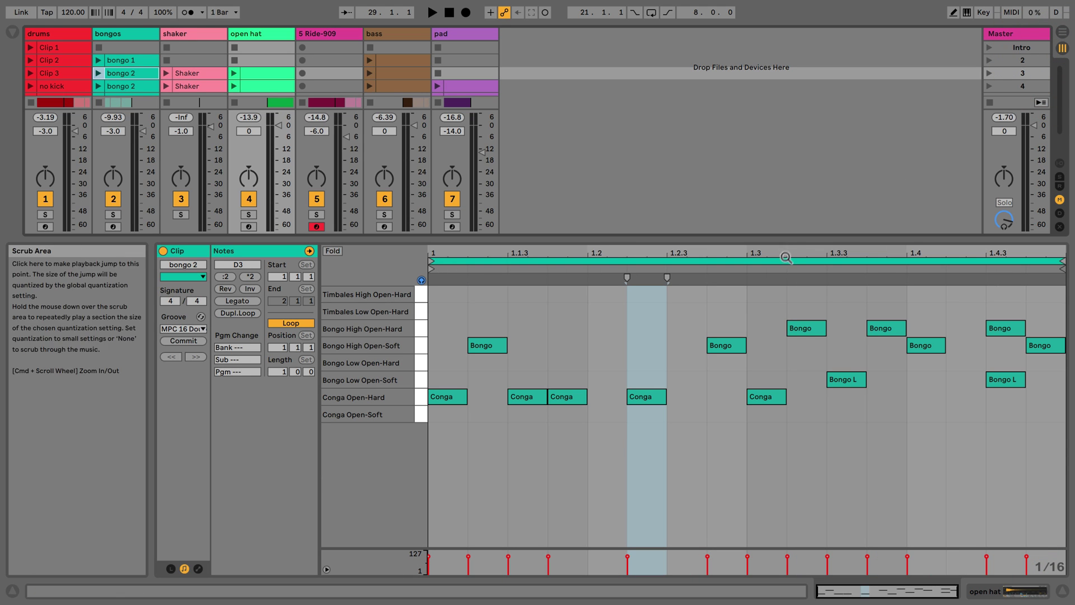
left_click_drag(746, 238, 746, 479)
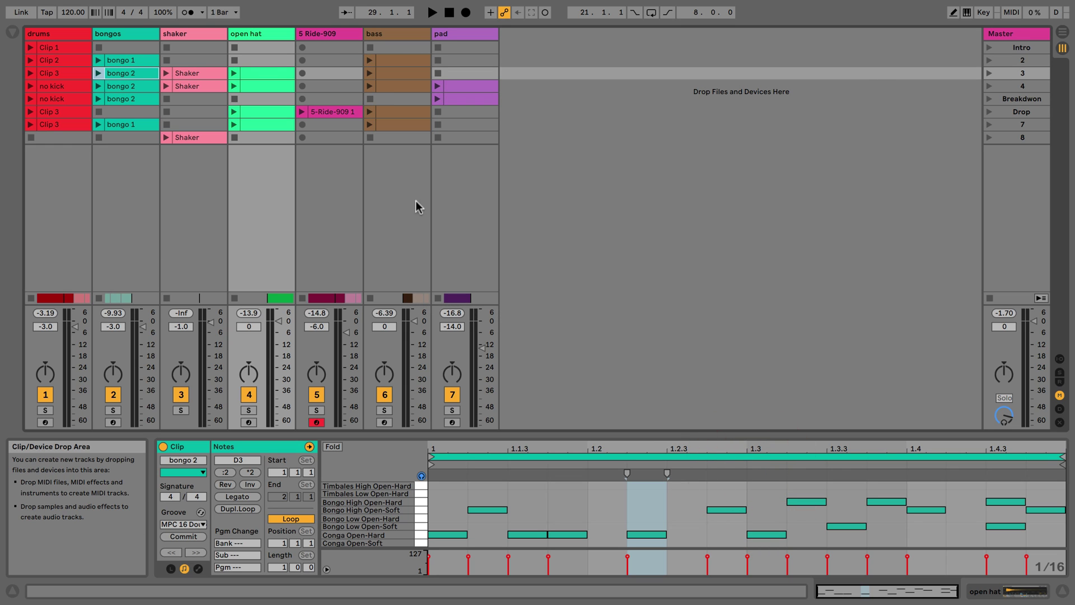
left_click(391, 140)
key("super+a")
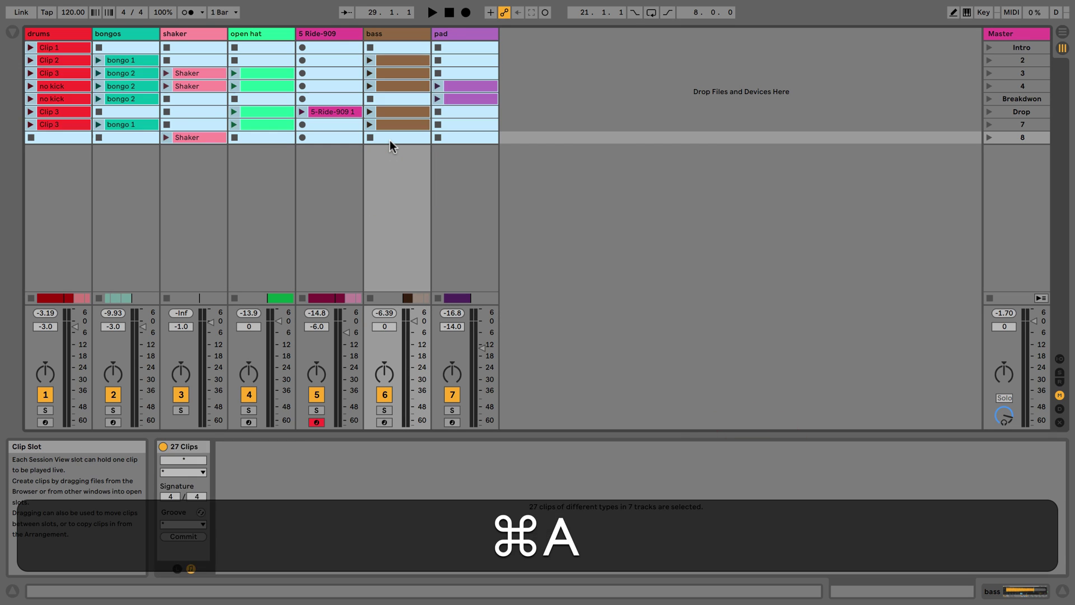
key("super+BackSpace")
left_click(480, 112)
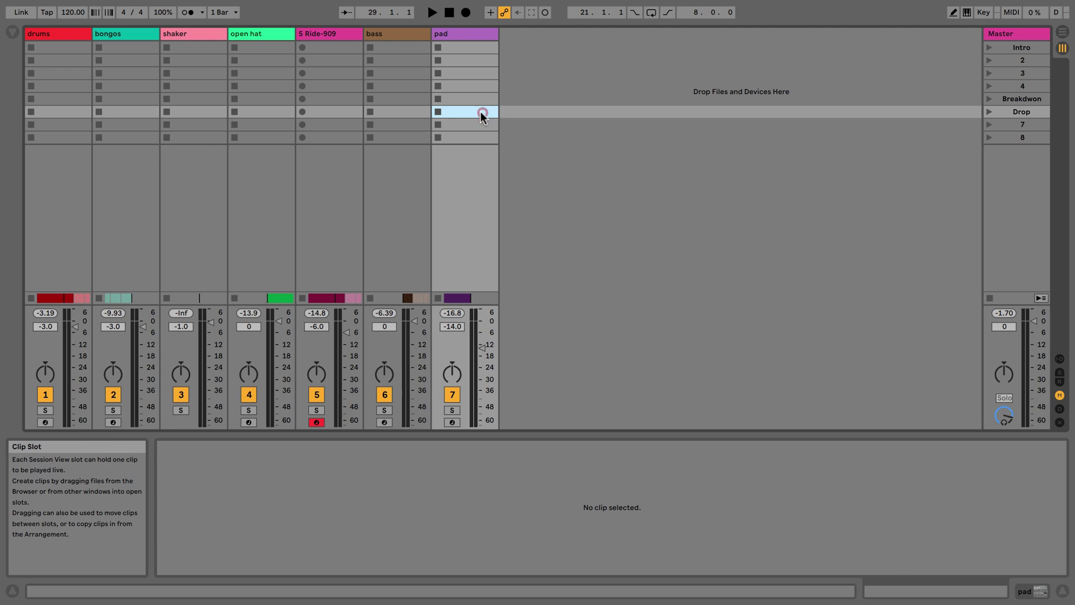
Step: Play the arrangement from bar 29 and again from bar 16 on the open hat track
left_click(1062, 34)
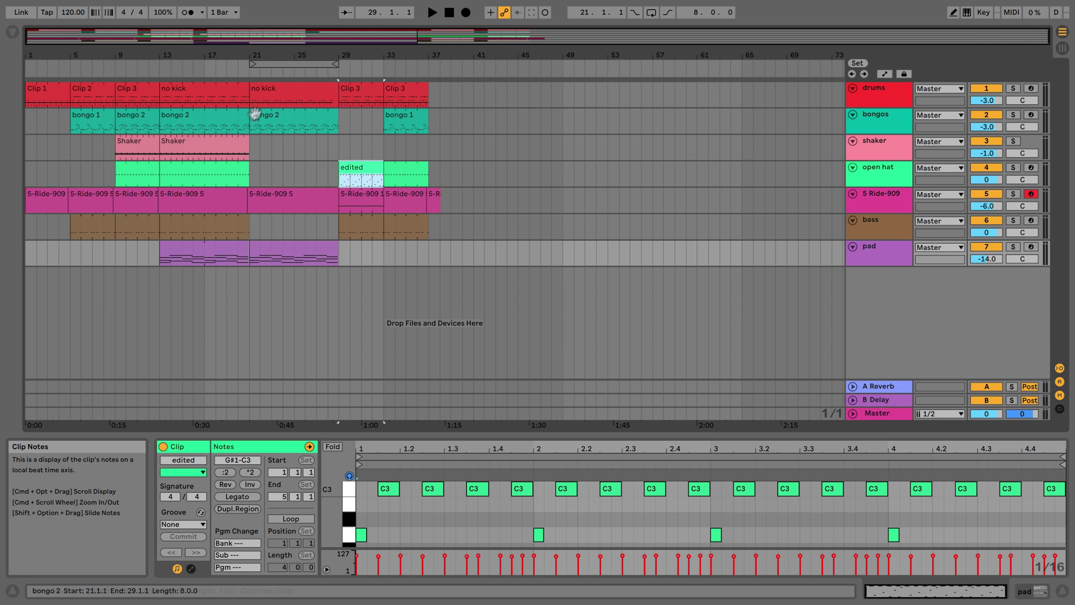
left_click(338, 173)
key("space")
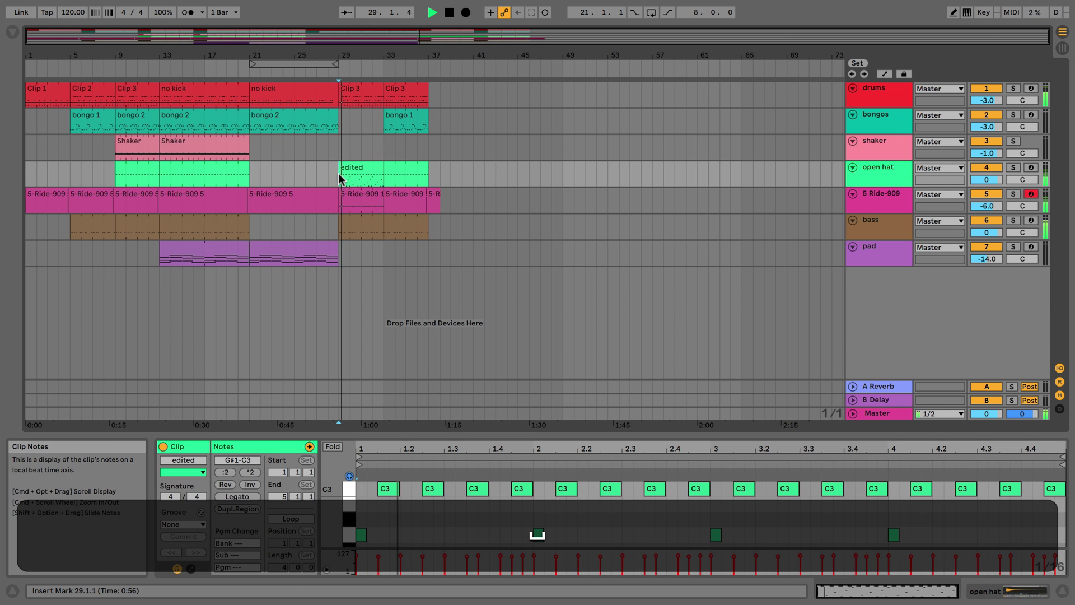
left_click(190, 177)
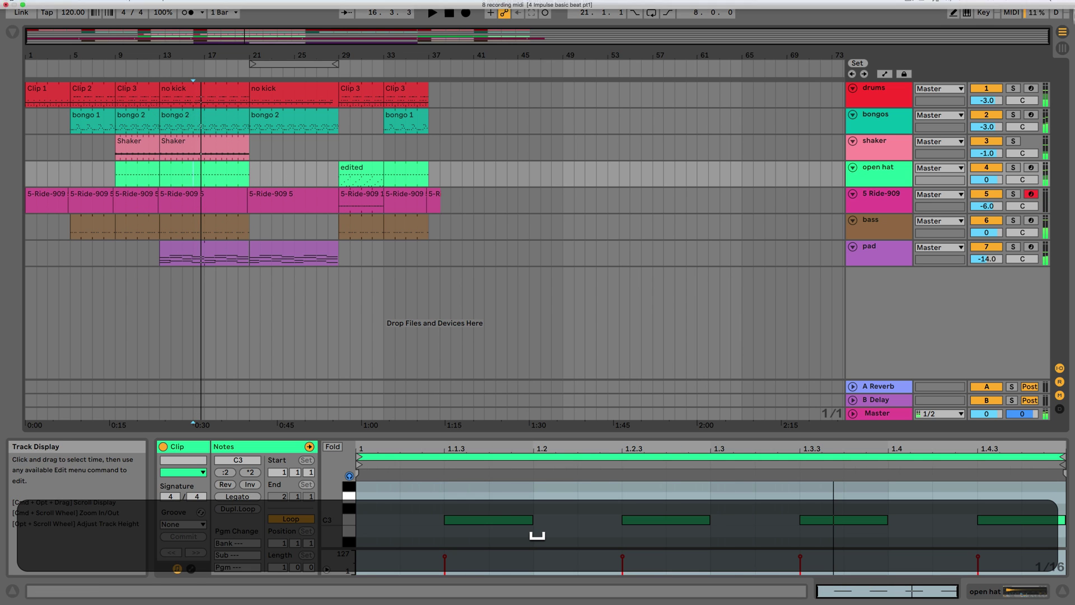
Step: Copy the "edited" clip from bar 29 of the arrangement into the open hat track's Drop slot in Session View
left_click(1063, 49)
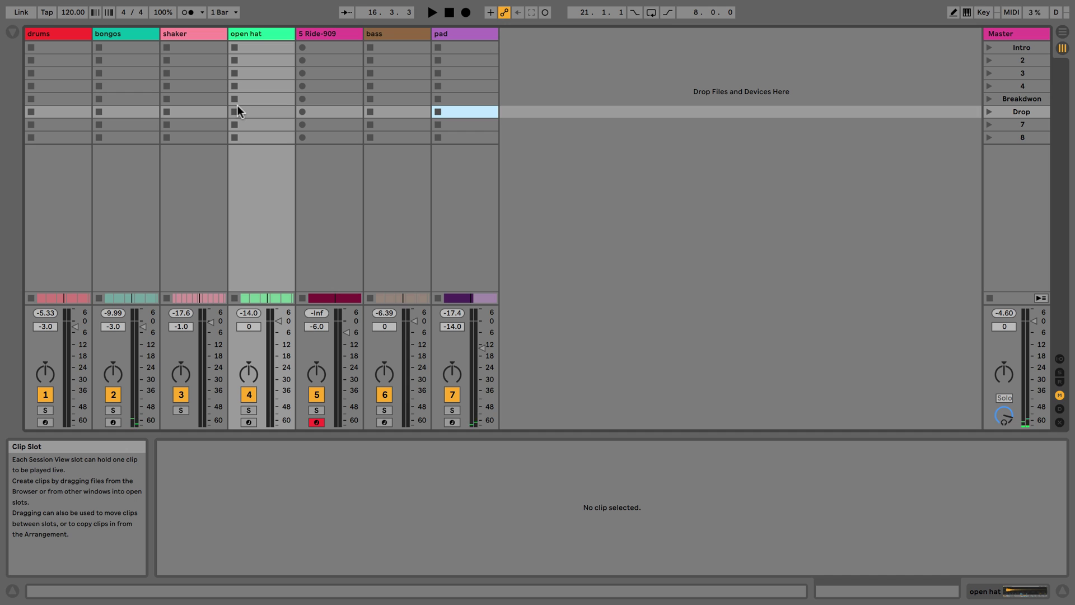
key("Tab")
left_click(354, 171)
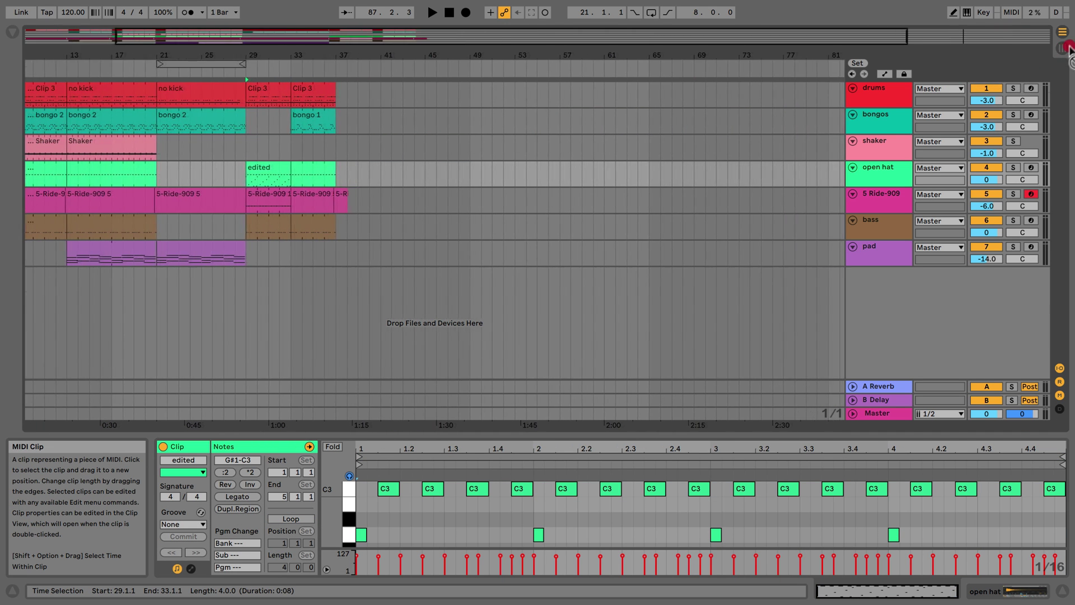
left_click_drag(1070, 50, 437, 112)
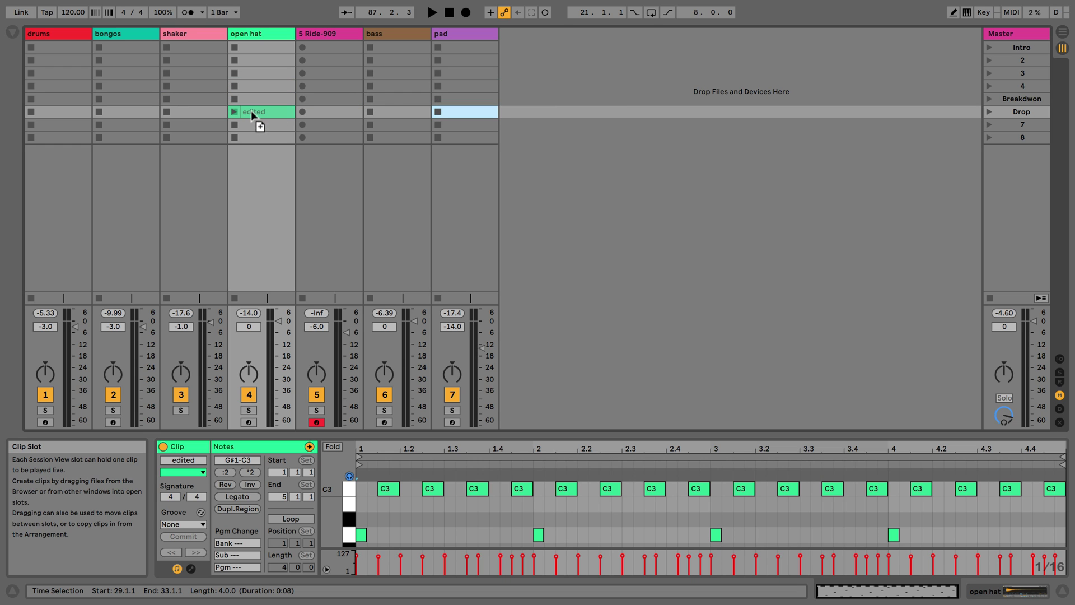
left_click_drag(251, 112, 252, 112)
Step: Launch the "edited" session clip over the arrangement, return all tracks to arrangement playback, and stop
left_click(234, 112)
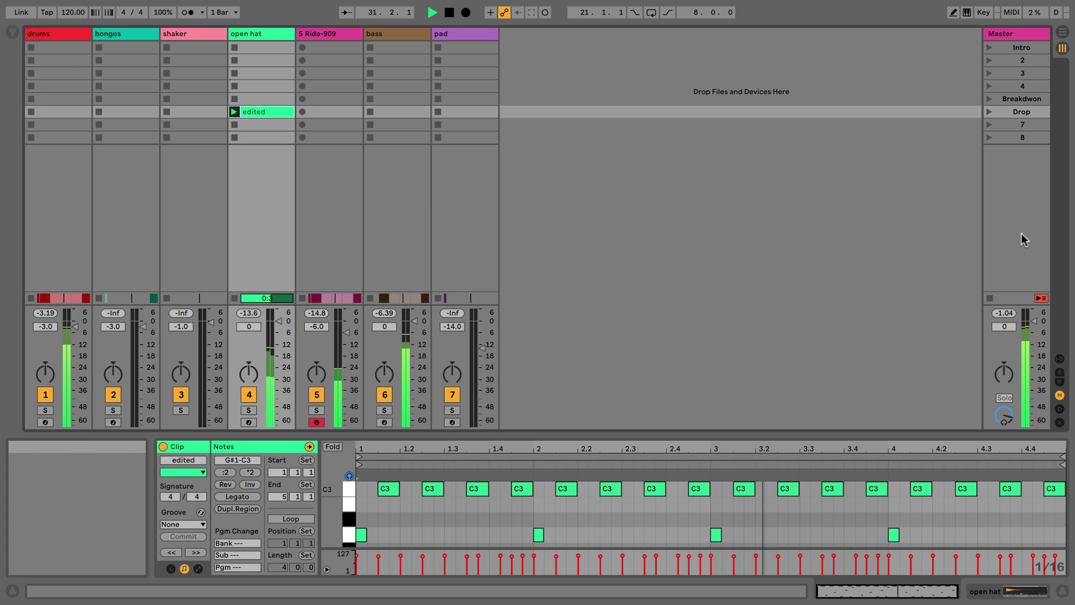
left_click(1063, 32)
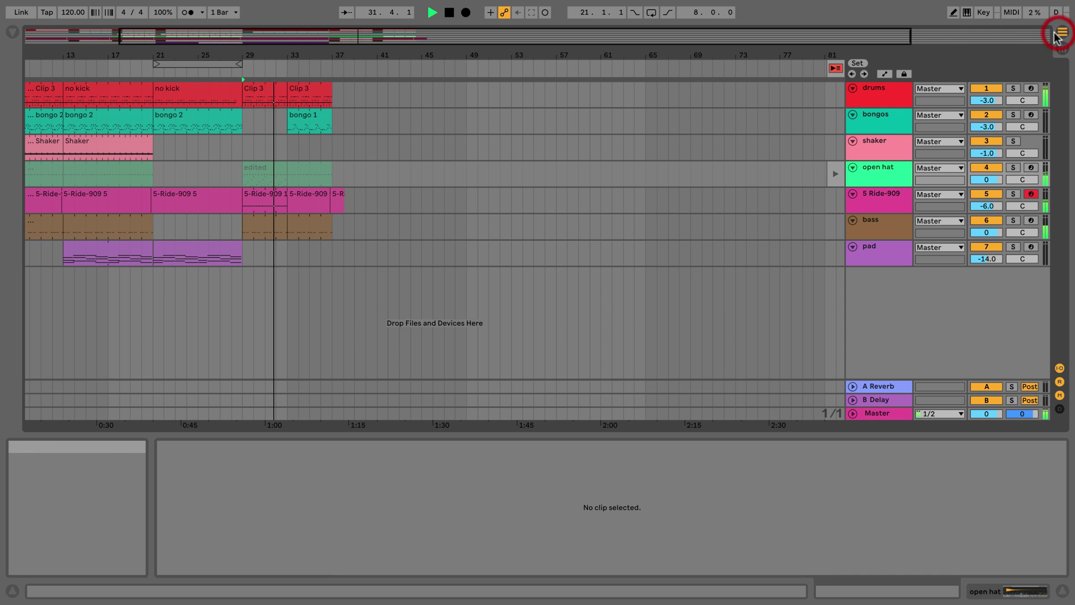
left_click(840, 70)
key("space")
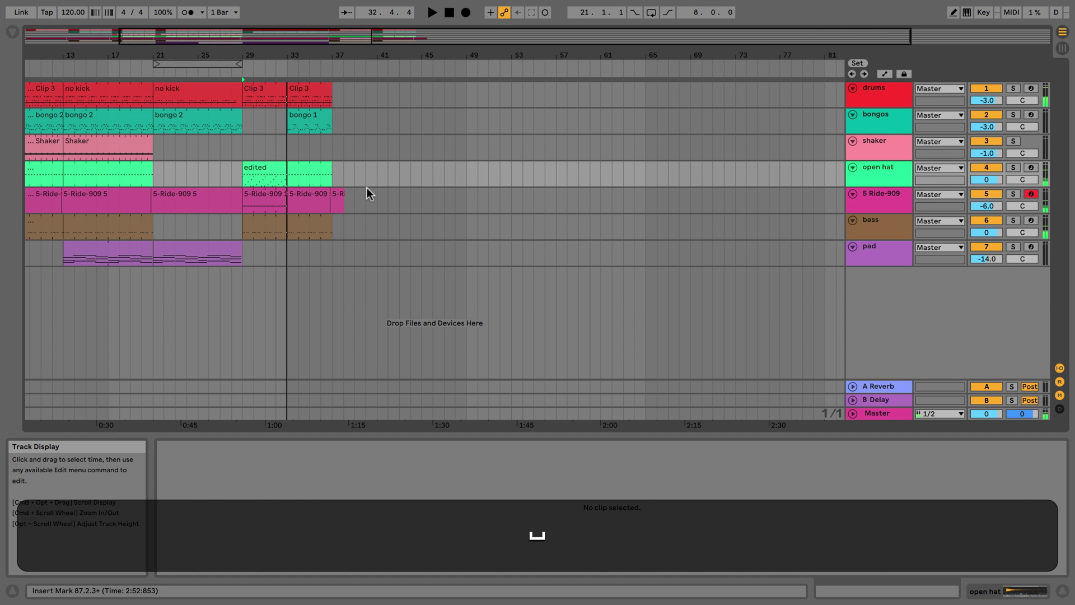
Step: Undo the copying of the "edited" clip and the deletion of the session clips
key("Tab")
key("super+Tab")
key("super+z")
key("super+z")
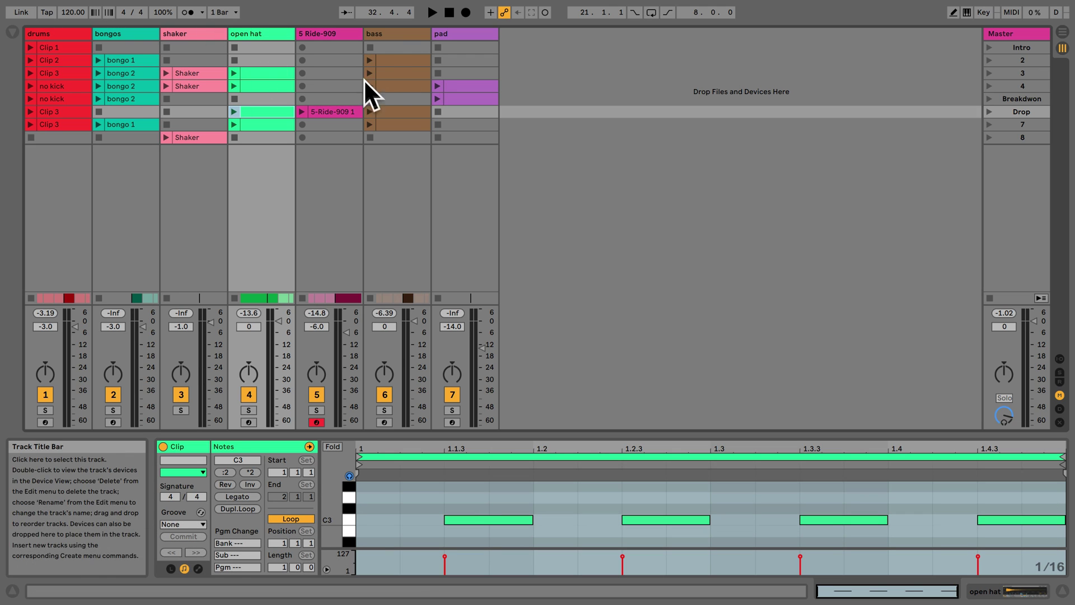
Step: Delete all clips from the arrangement on every track
left_click(1062, 32)
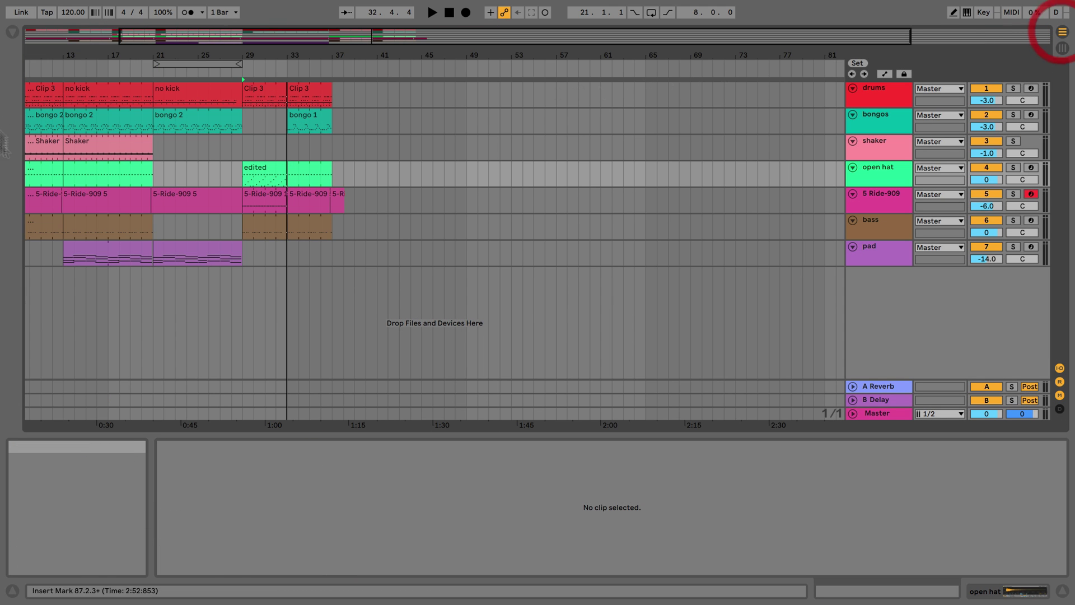
left_click(220, 175)
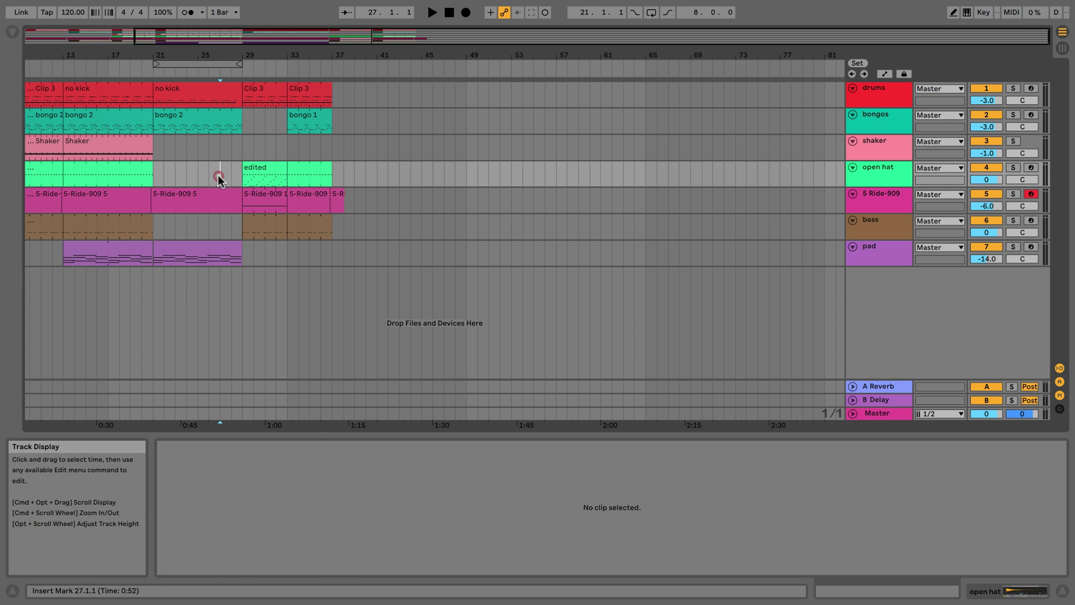
key("super+a")
key("Delete")
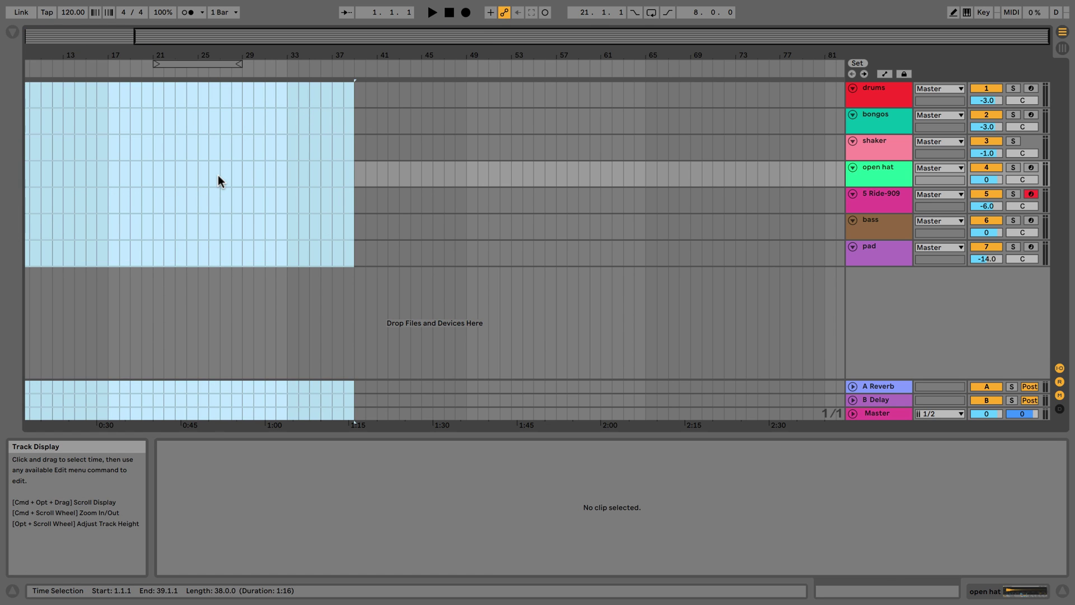
left_click(218, 176)
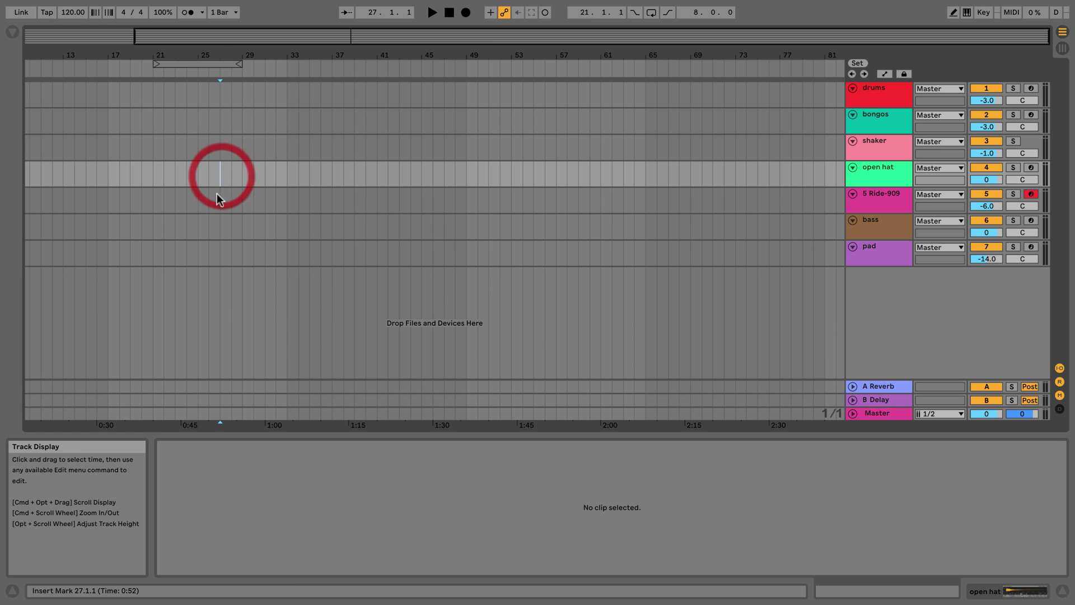
Step: Switch back and forth between Session and Arrangement Views to compare the session clips with the timeline
left_click(1062, 49)
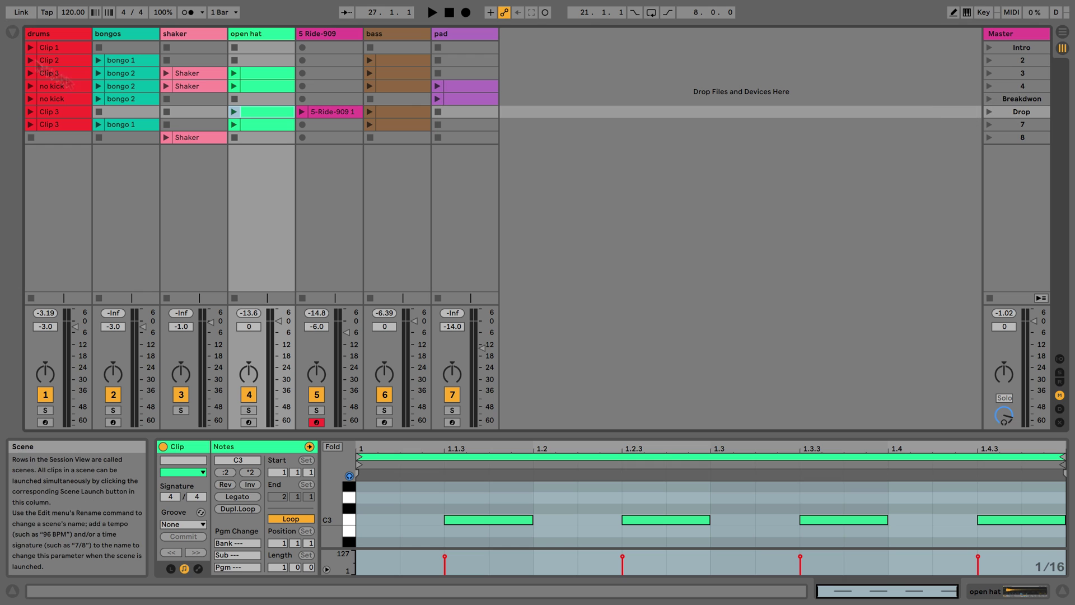
left_click(1062, 32)
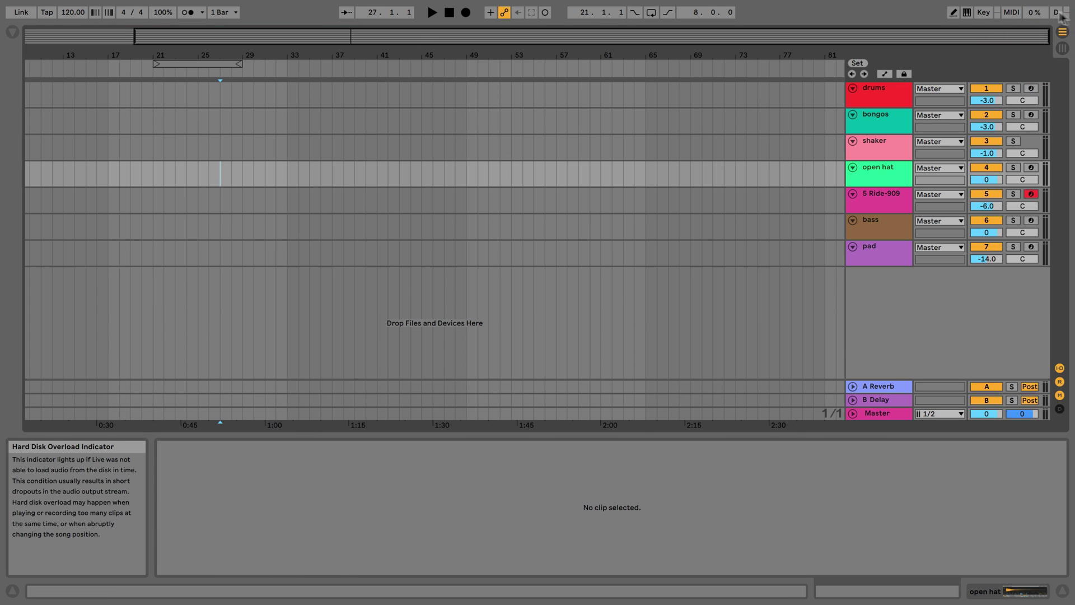
left_click(1062, 49)
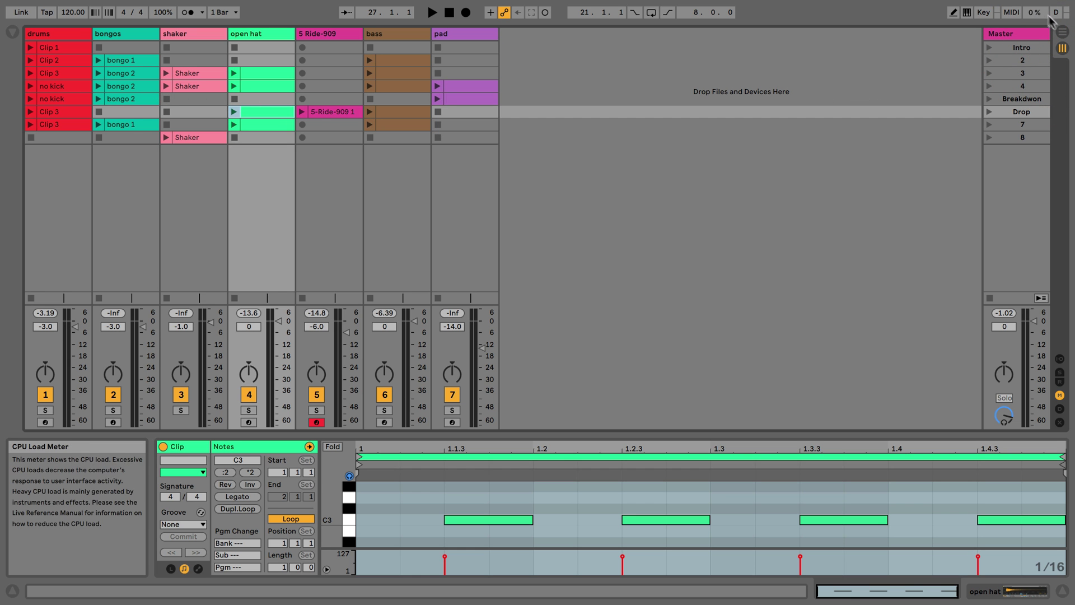
left_click(1063, 32)
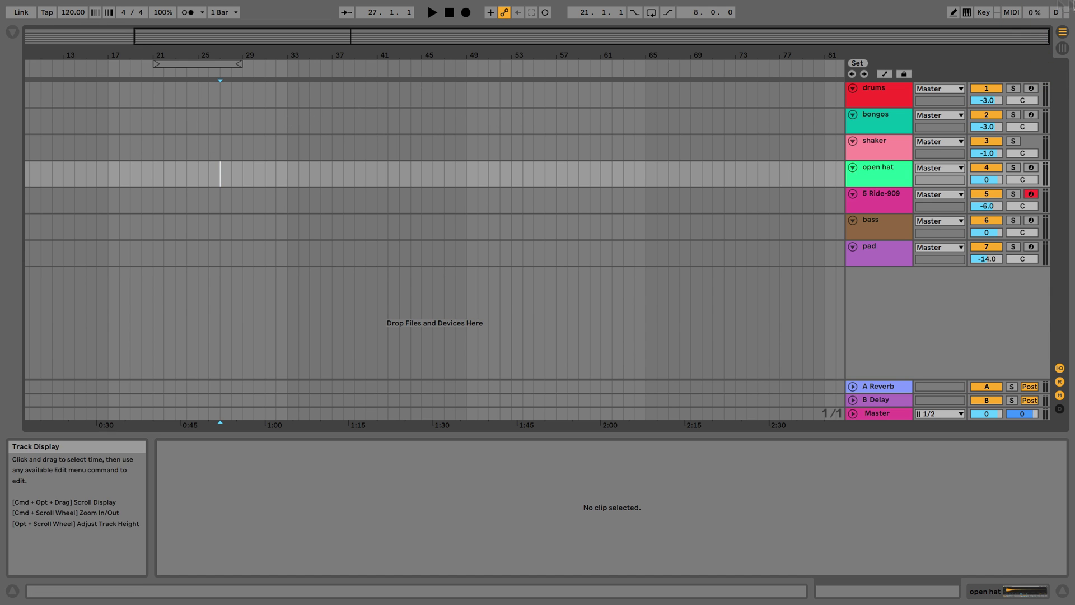
left_click(1063, 49)
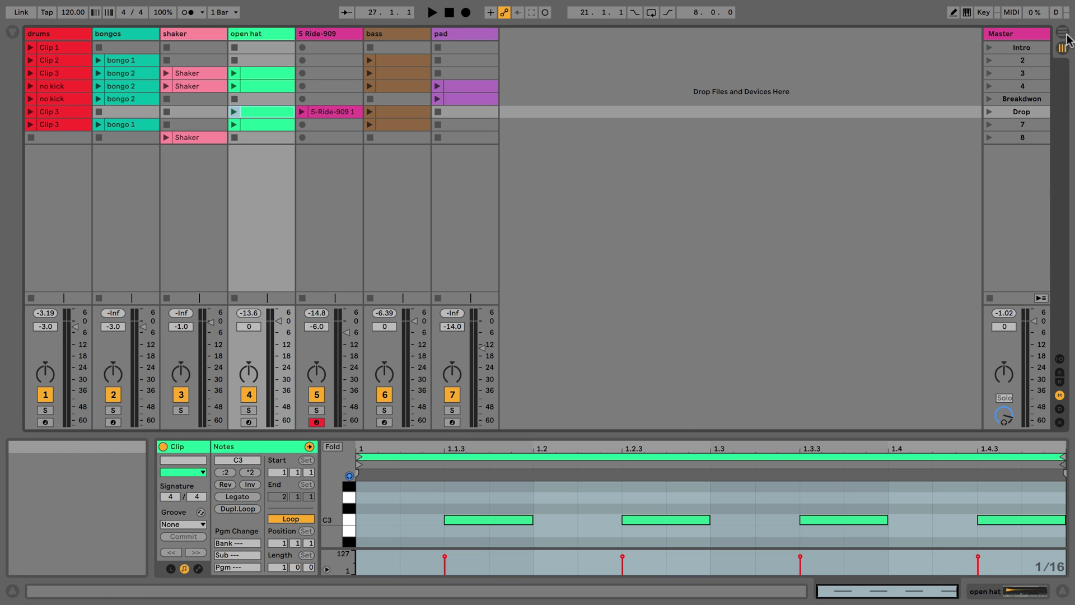
Step: Undo the deletion of the arrangement clips and select the bass clip at bar 29
left_click(1062, 32)
key("super+z")
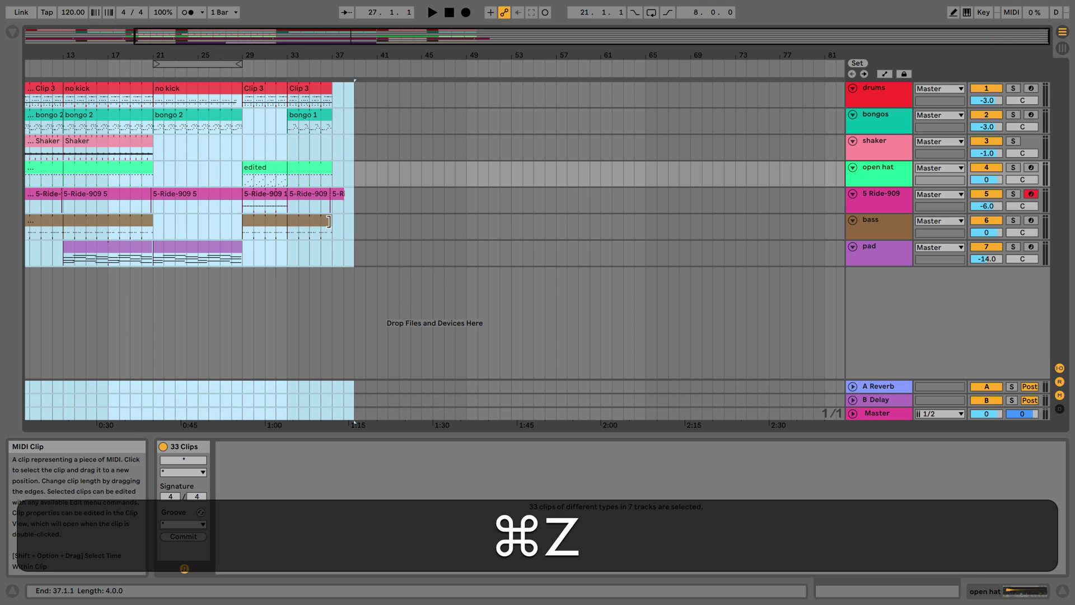
left_click(319, 220)
scroll(319, 221, "left", 5)
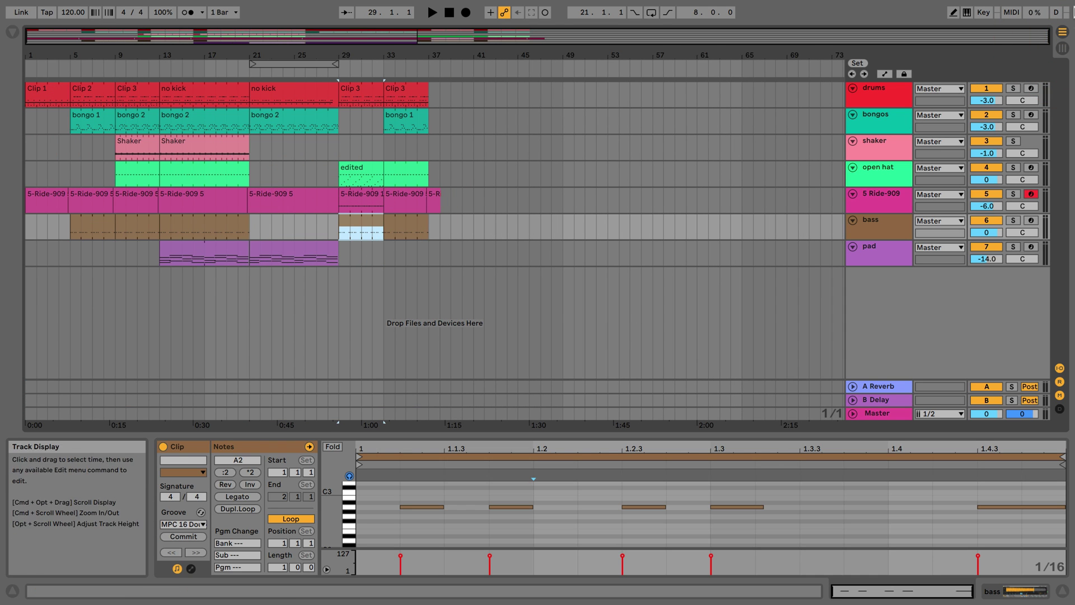
Step: Look over the session clips and examine the notes of the "edited" open hat clip in the arrangement
left_click(1062, 48)
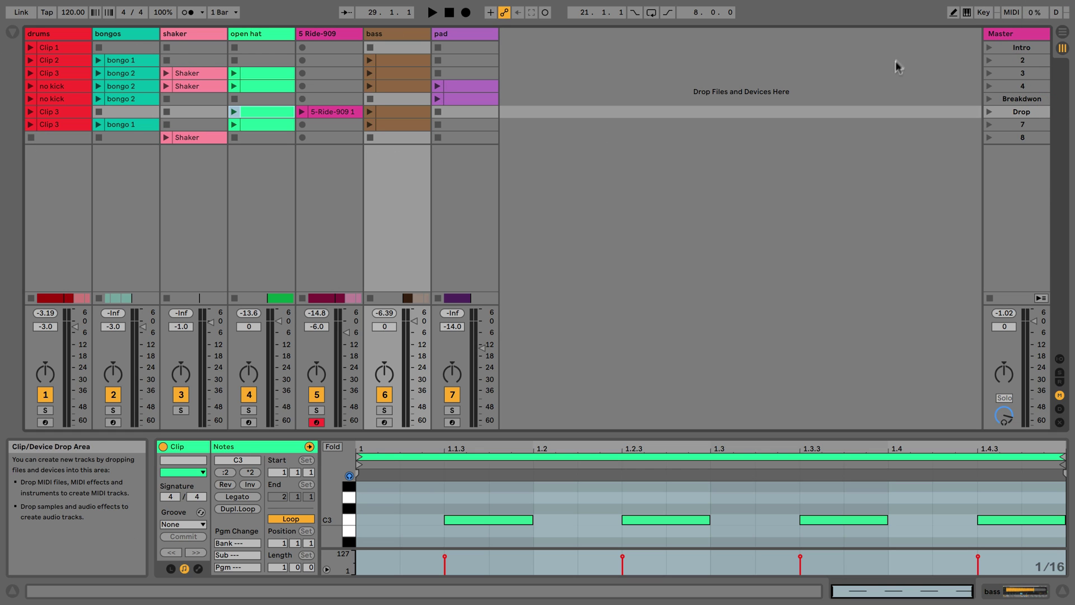
left_click(1062, 32)
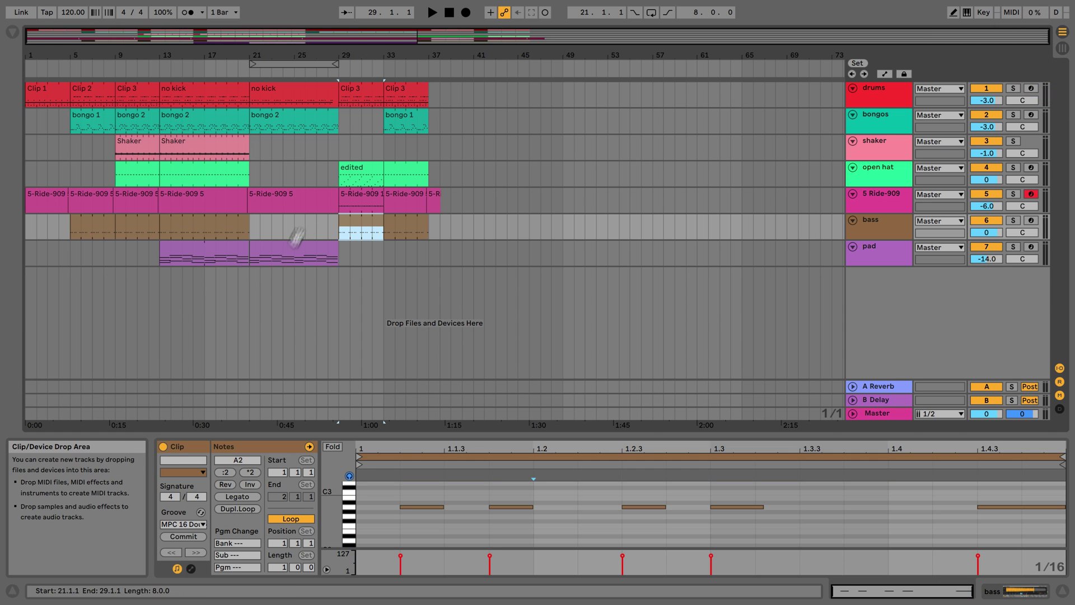
left_click(355, 173)
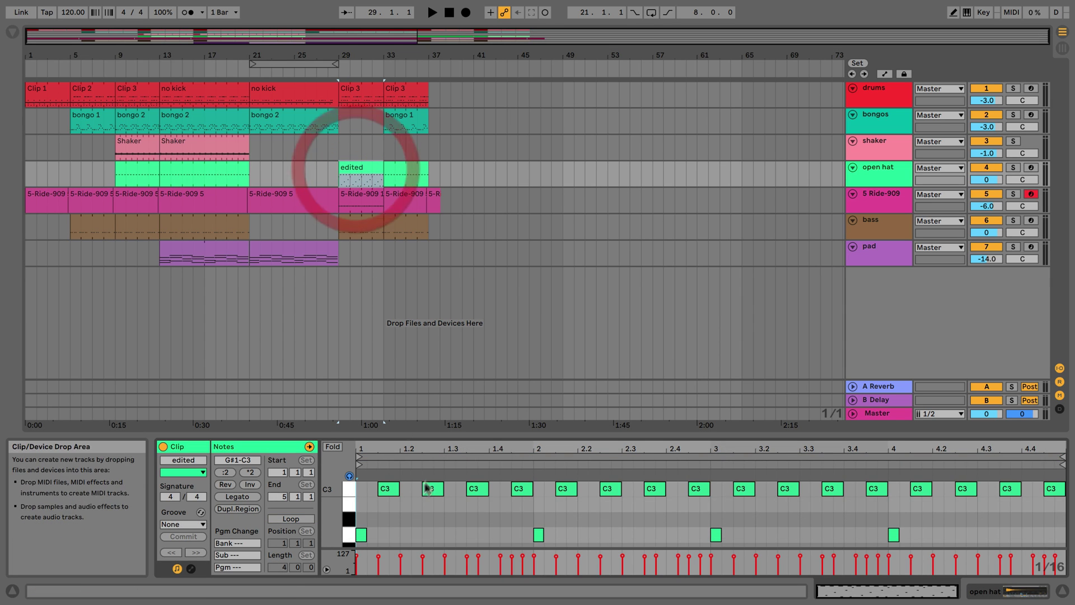
scroll(364, 533, "down", 1)
scroll(364, 533, "up", 1)
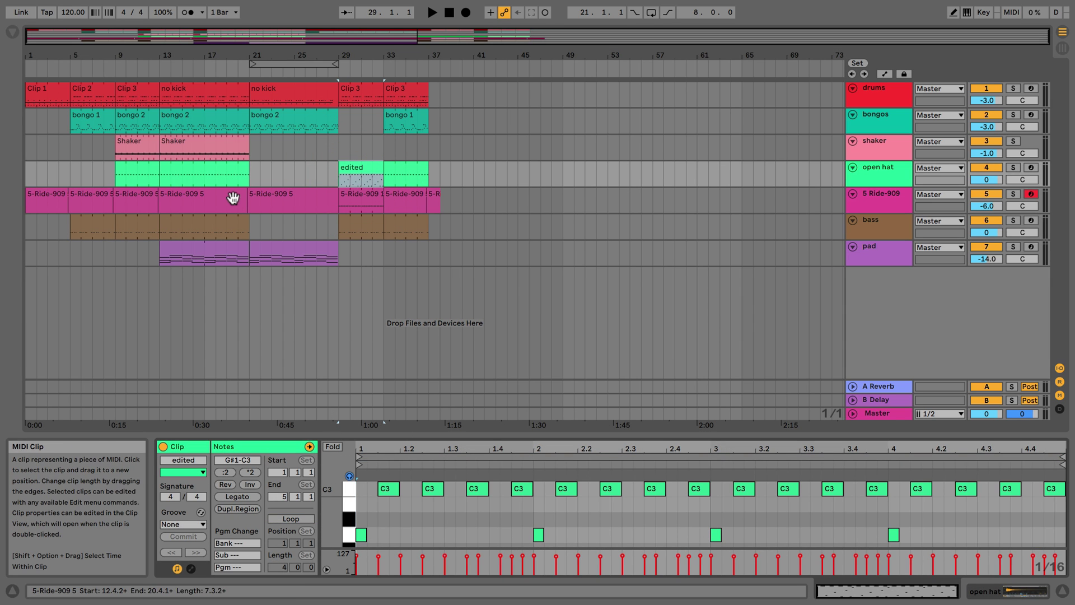
Step: Select bars 1 to 37 of the arrangement across all seven tracks, followed by only the pad clip at bar 21
left_click_drag(28, 259, 429, 70)
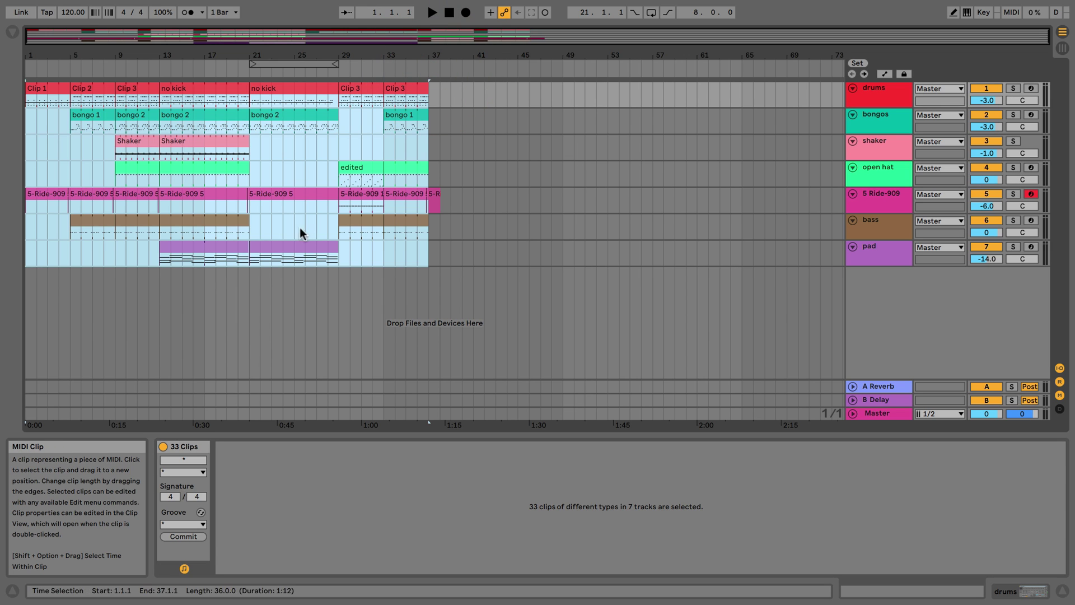
left_click(325, 245)
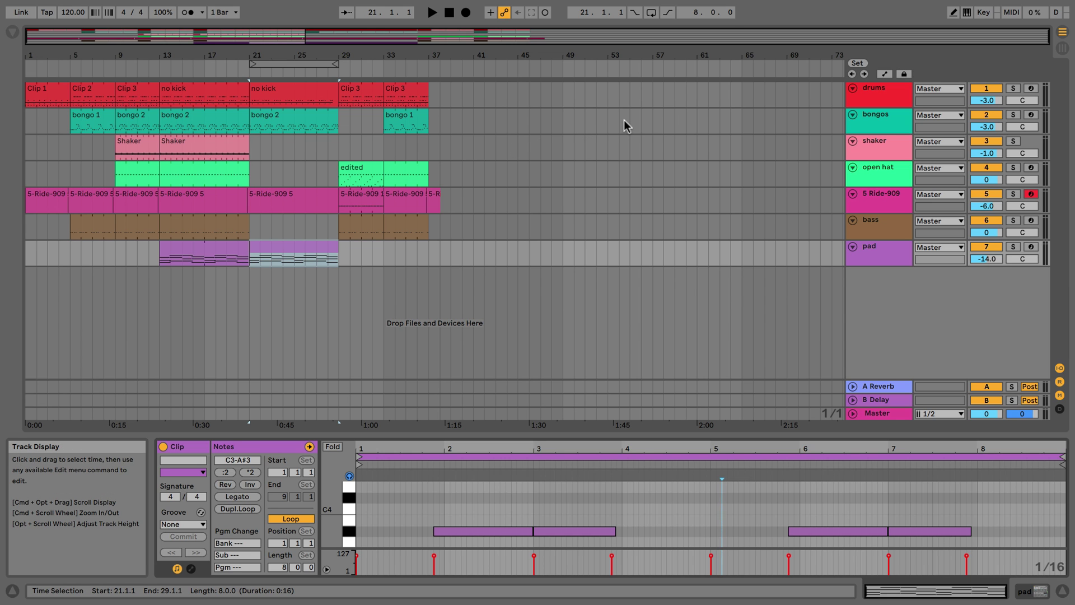
Step: Delete all clips from every track in Session View
left_click(1064, 49)
left_click(1064, 49)
left_click(1064, 50)
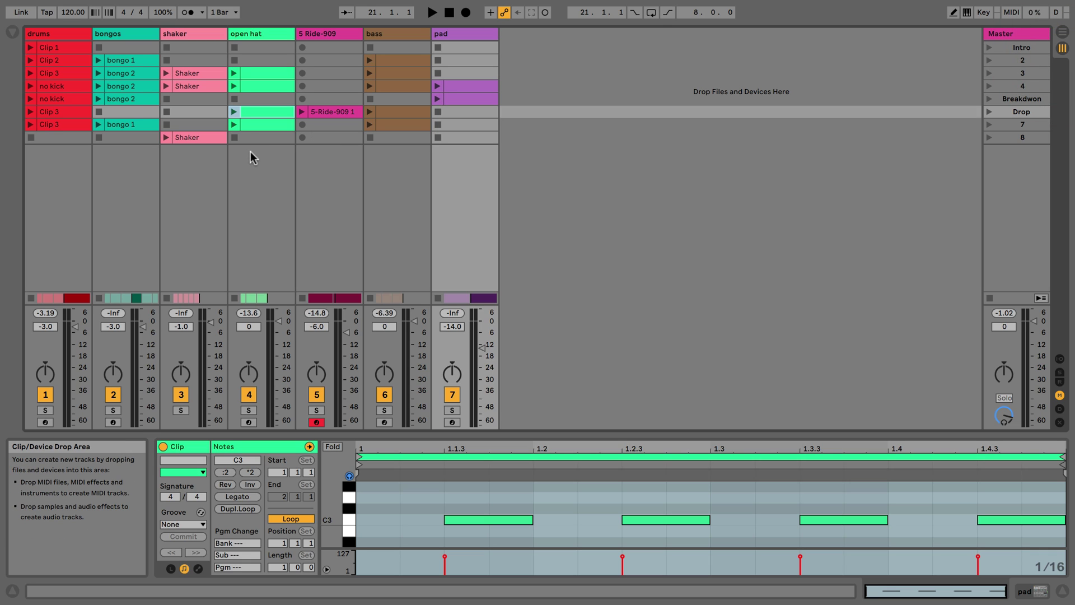
left_click(457, 137)
key("super+a")
key("super+BackSpace")
key("BackSpace")
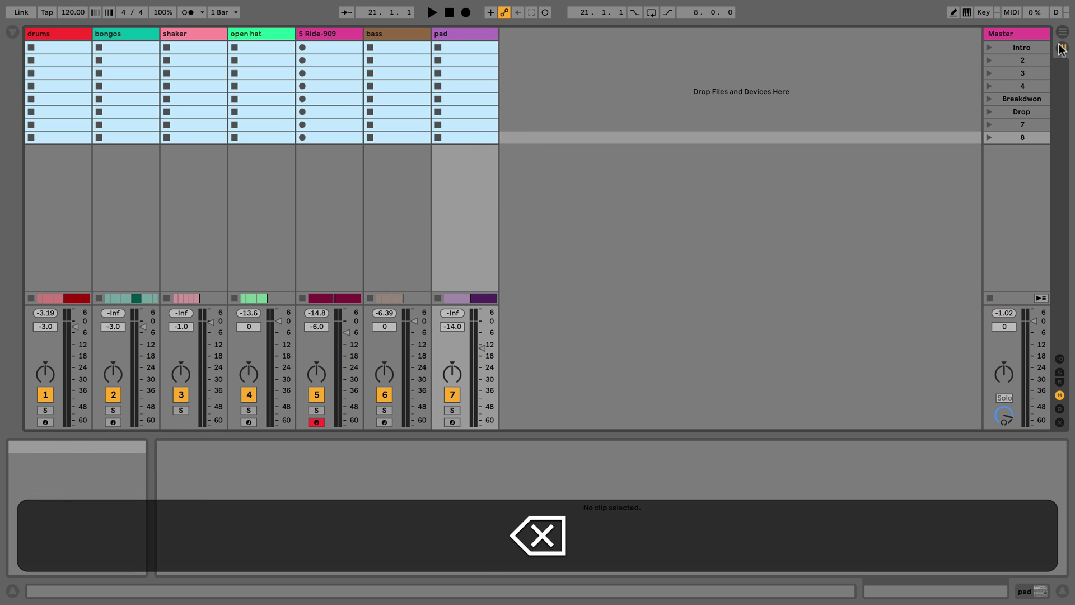
Step: Return to Arrangement View and place the insert marker at bar 5 on the bongos track
left_click(1062, 40)
left_click(283, 146)
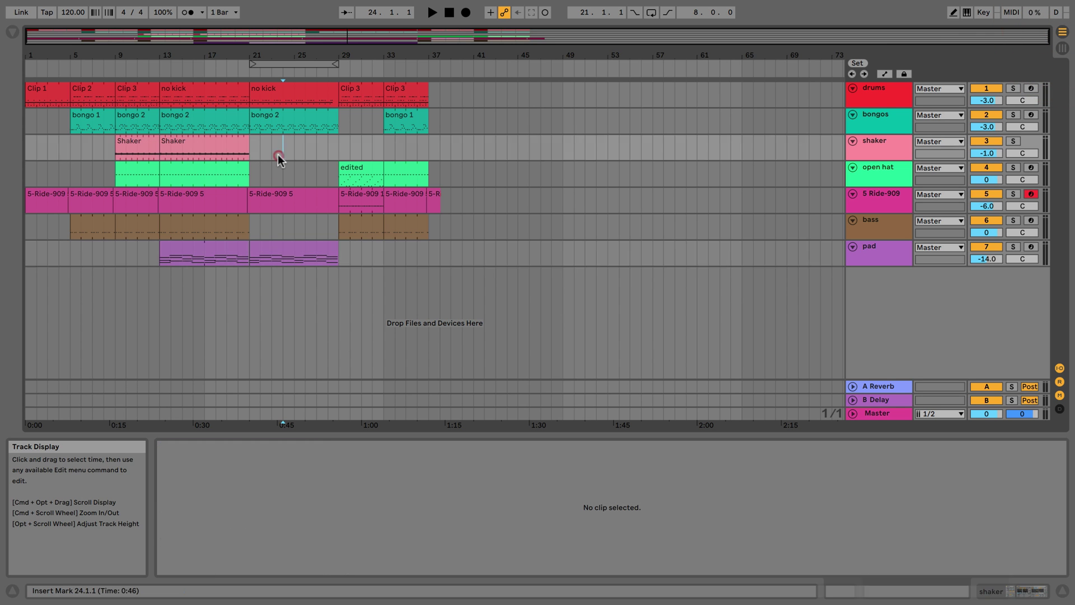
left_click(70, 120)
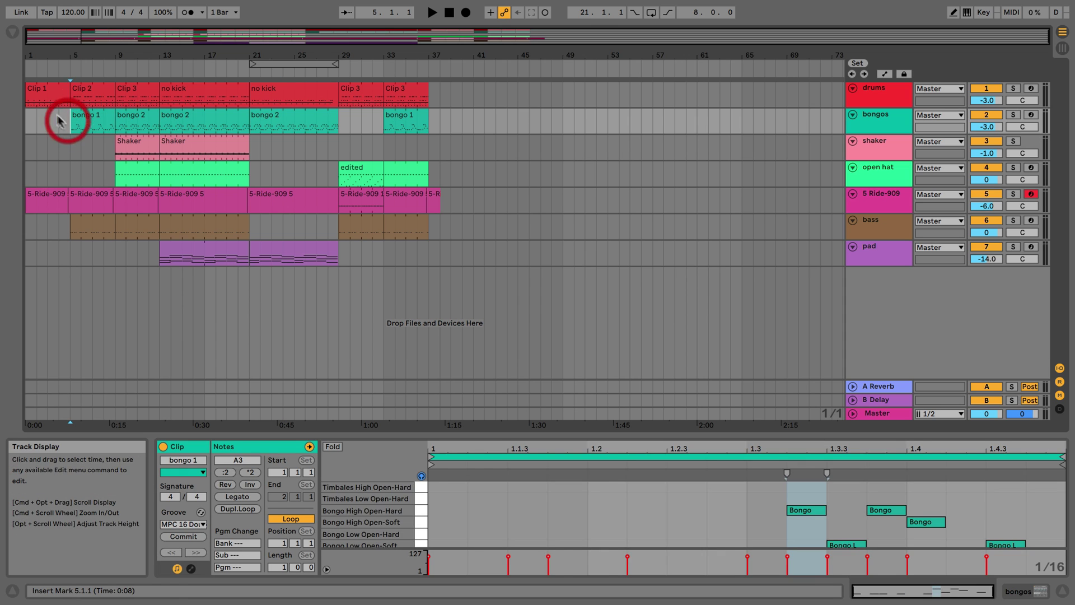
Step: Copy all seven drums clips from the arrangement into the Session View drums track, starting at the Intro scene
left_click(37, 92)
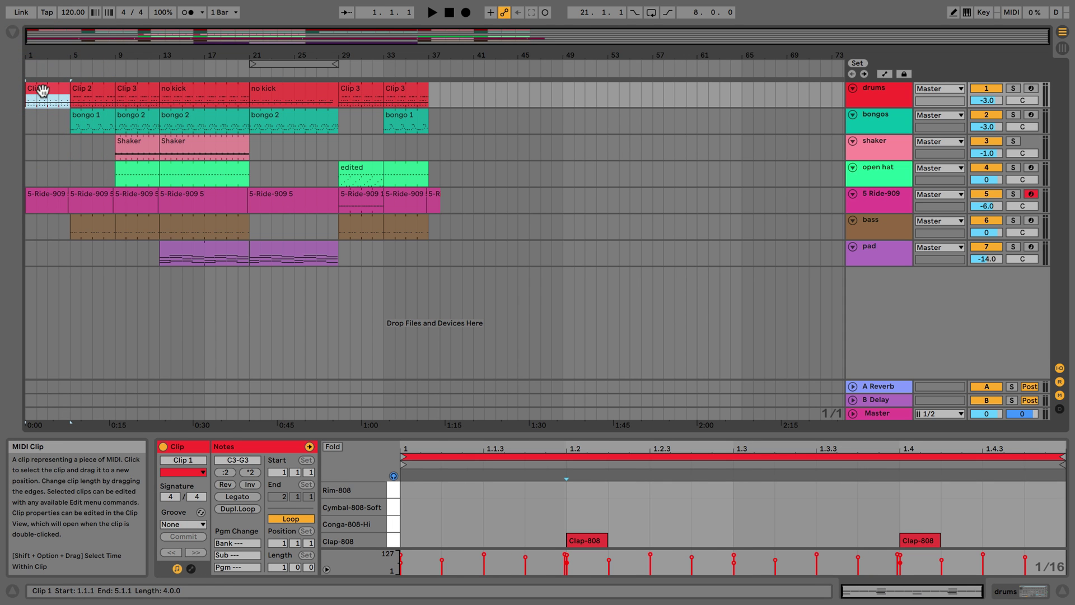
left_click(409, 91, "shift")
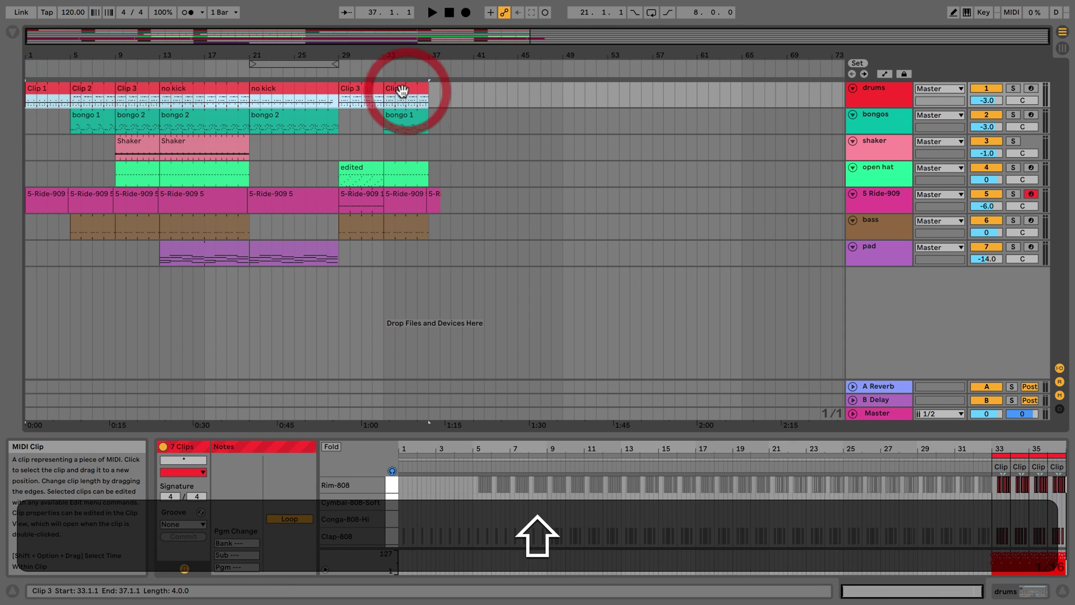
key("Tab")
left_click_drag(415, 92, 76, 52)
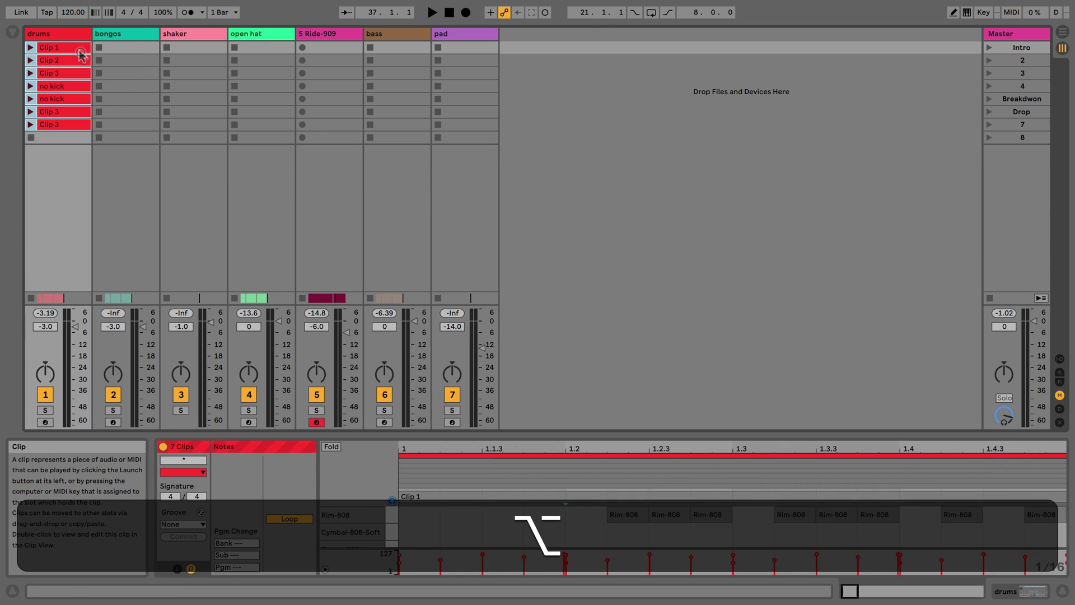
Step: Return to Arrangement View and loop bars 13 to 21 with the clips on all seven tracks selected
key("Tab")
left_click(166, 101)
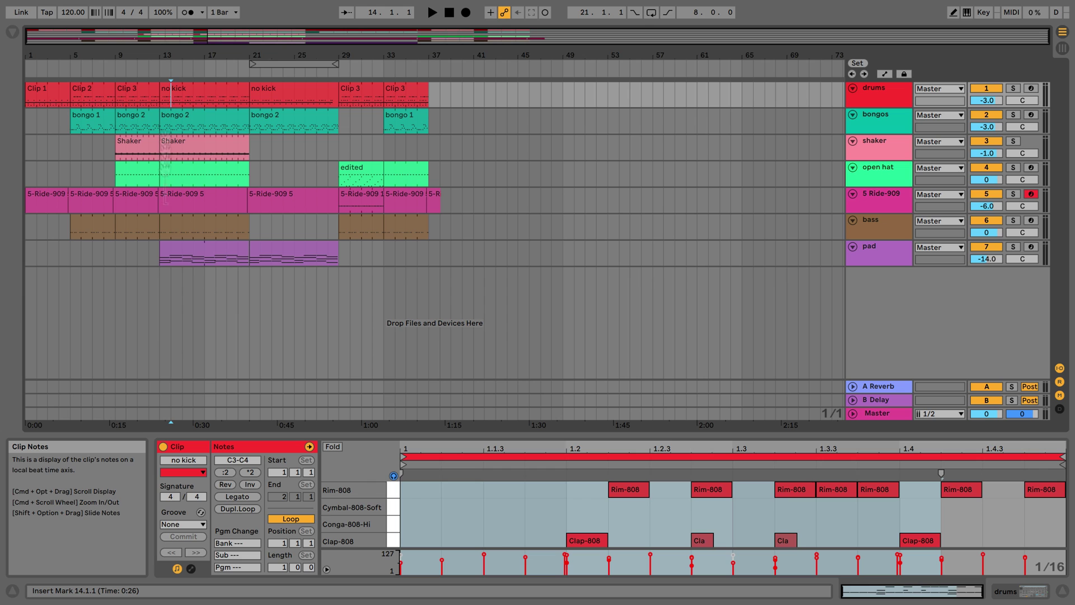
left_click_drag(159, 265, 249, 62)
key("super+l")
left_click(210, 62)
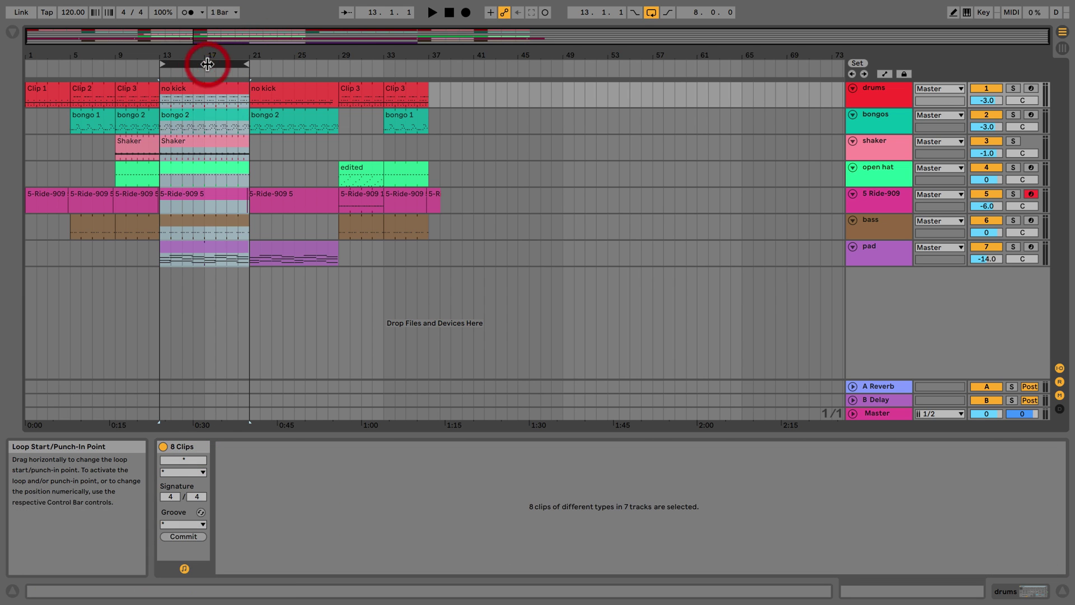
Step: Try to consolidate the looped time range to a new scene
right_click(210, 63)
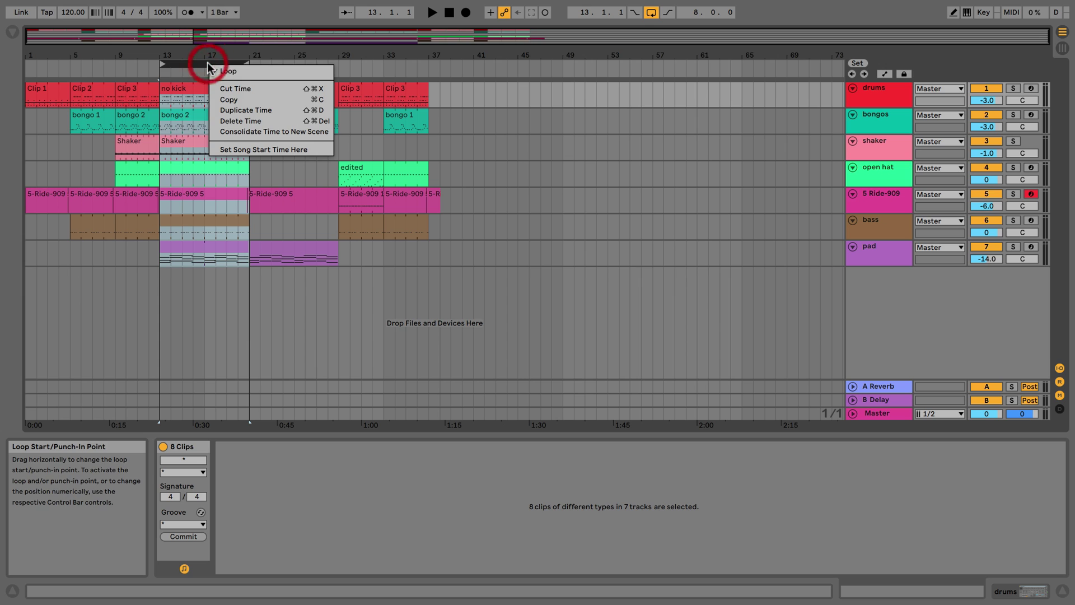
left_click(291, 134)
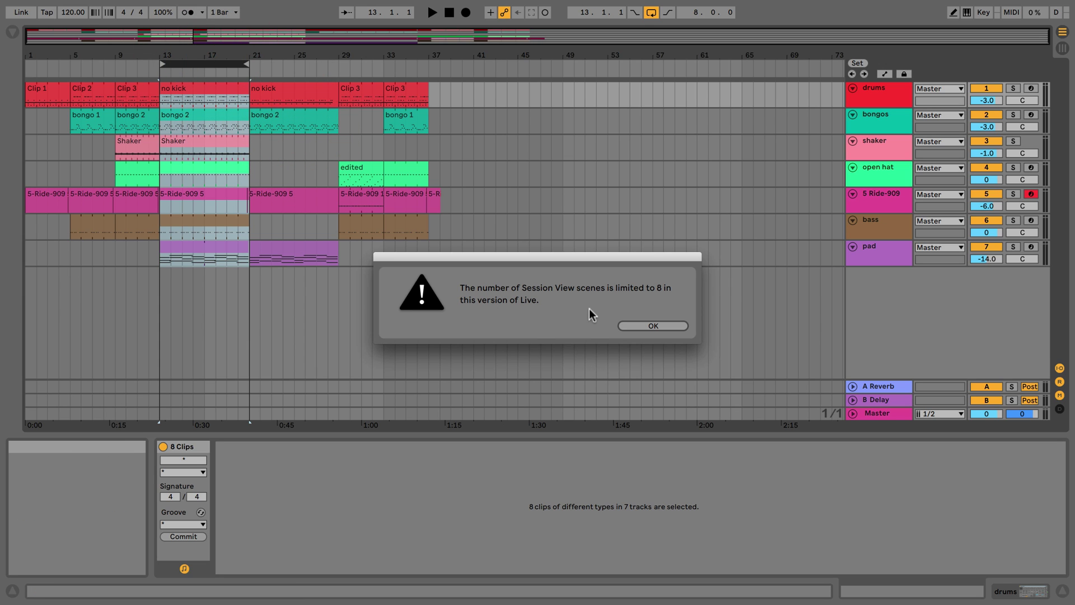
left_click(653, 327)
Step: Delete the empty scene 8 in Session View
left_click(1064, 52)
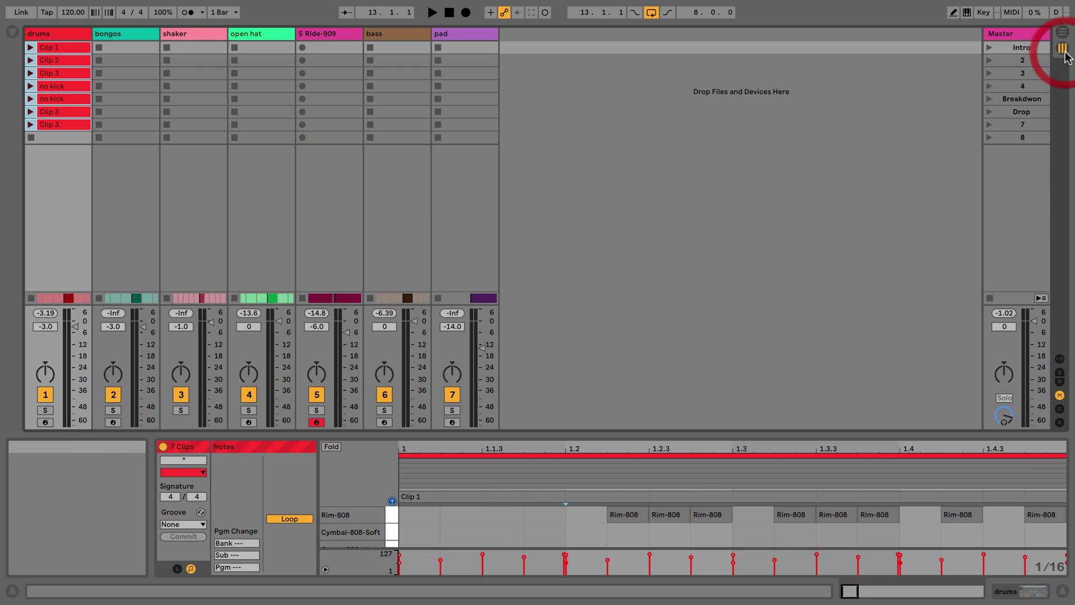
left_click(1024, 137)
key("BackSpace")
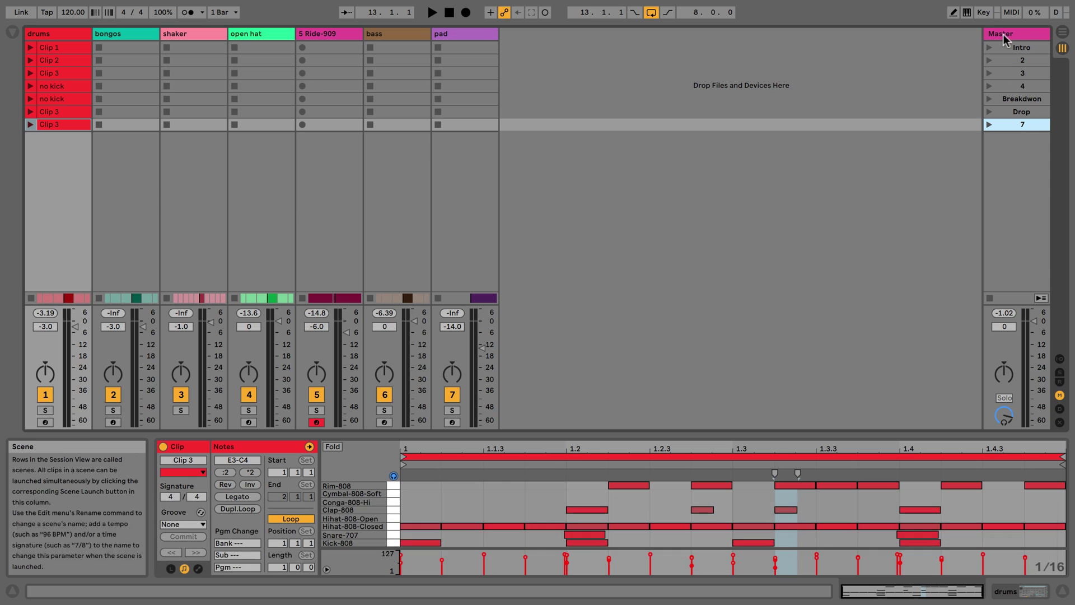
Step: Consolidate the looped arrangement time from bar 13 to 21 to a new scene
left_click(1062, 32)
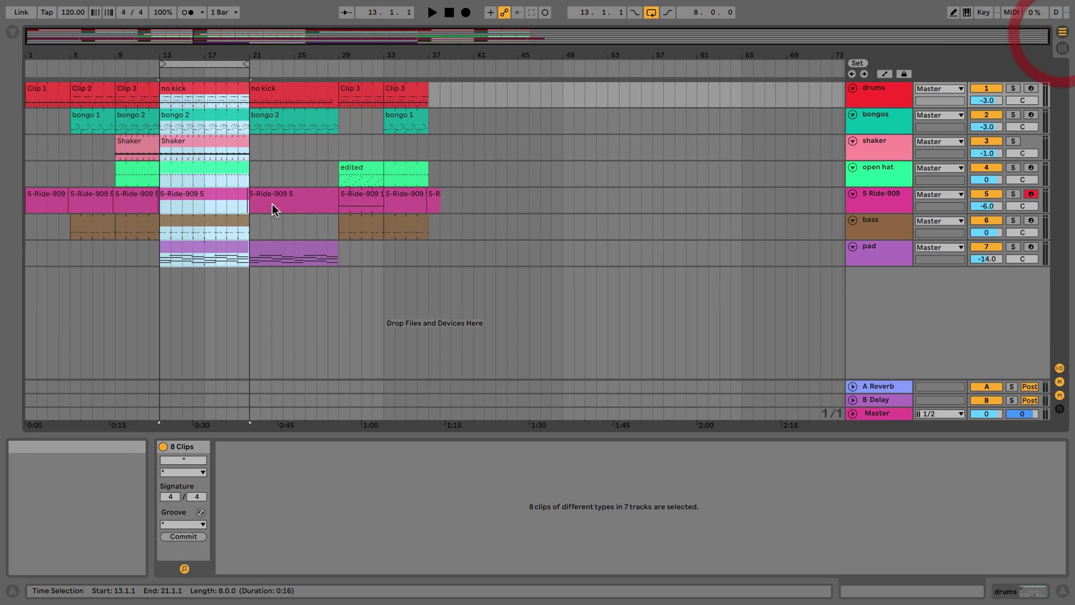
right_click(200, 63)
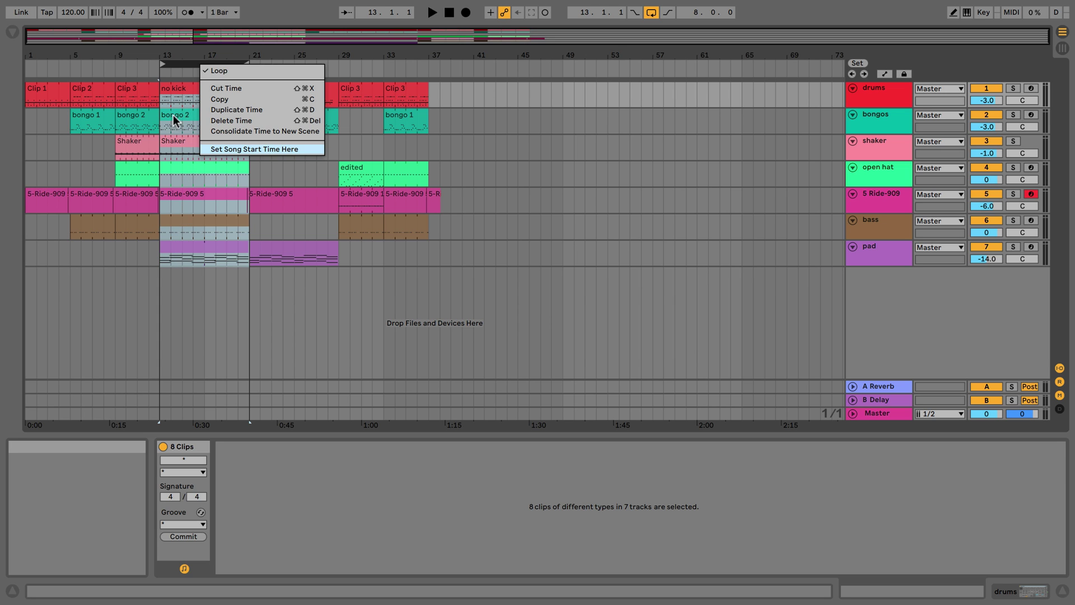
left_click(233, 131)
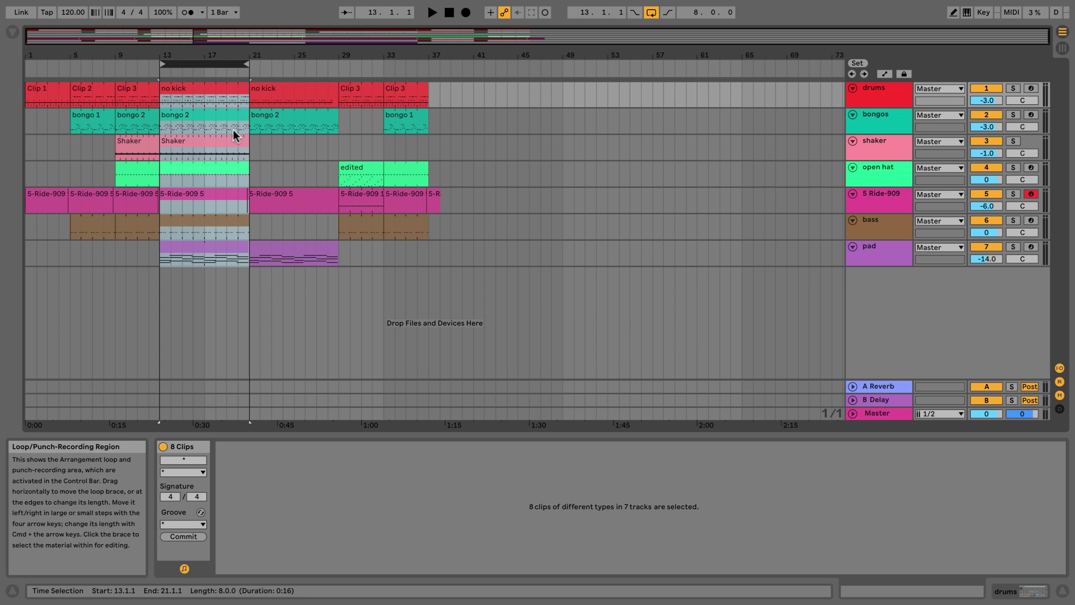
Step: Launch scene 8 in Session View to hear the consolidated clips, and stop playback
left_click(1063, 49)
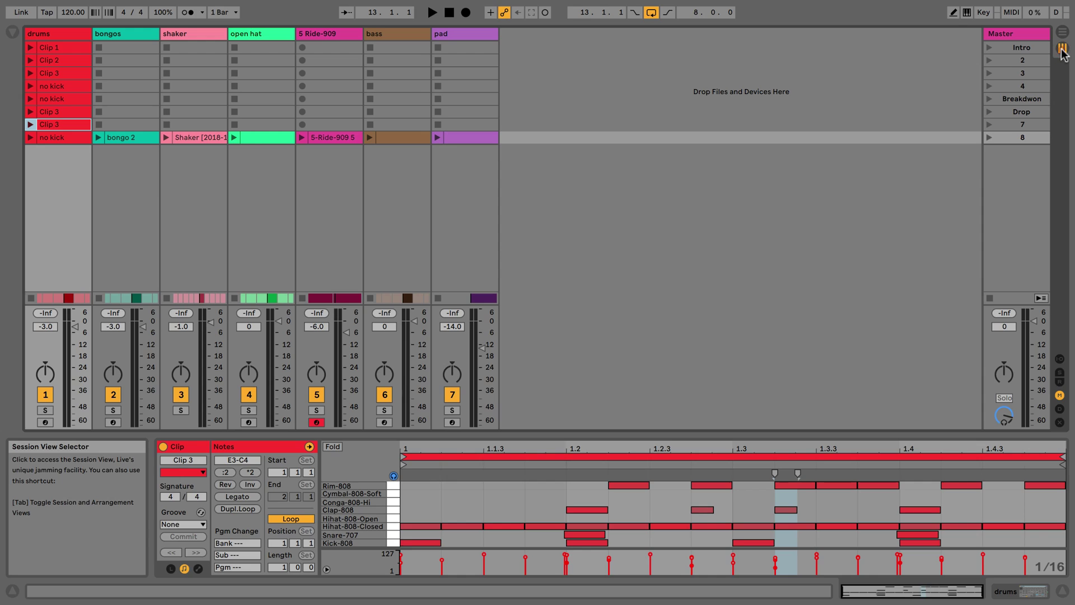
left_click(988, 141)
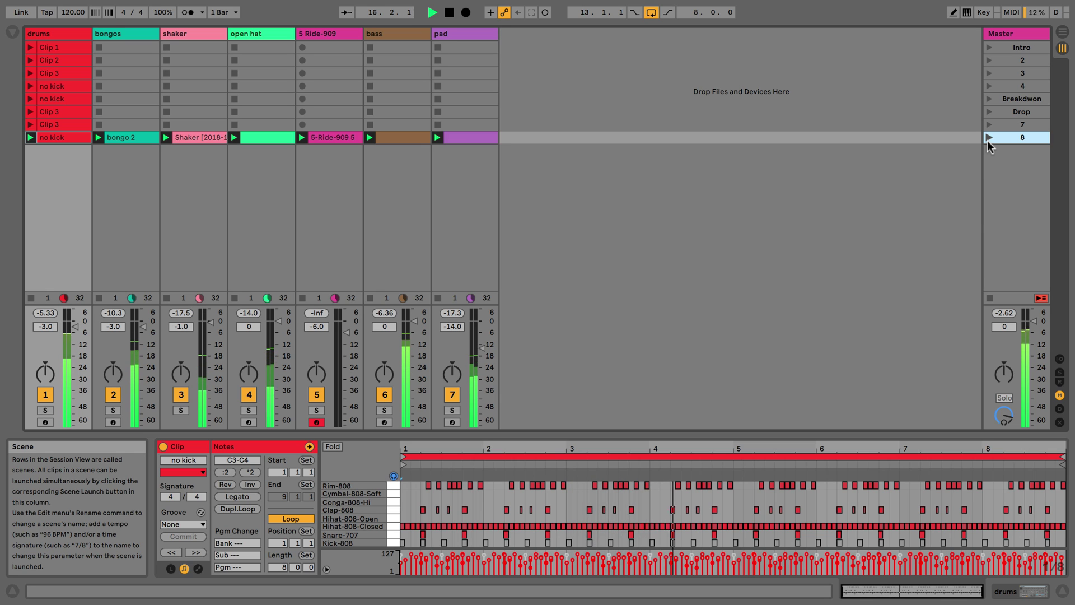
key("space")
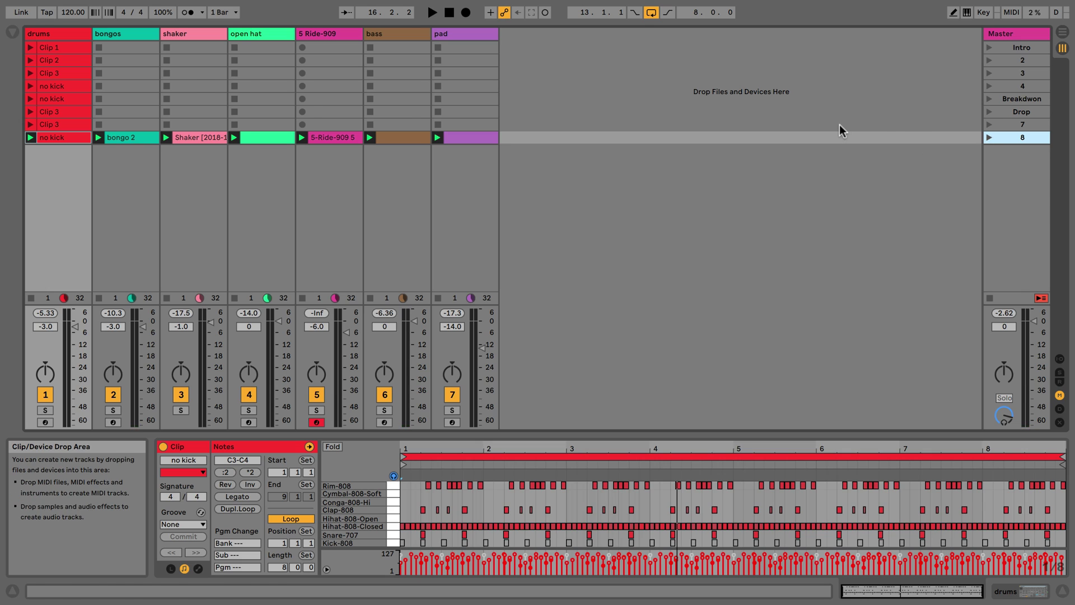
Step: Return to Arrangement View and switch all tracks back to arrangement playback
key("Tab")
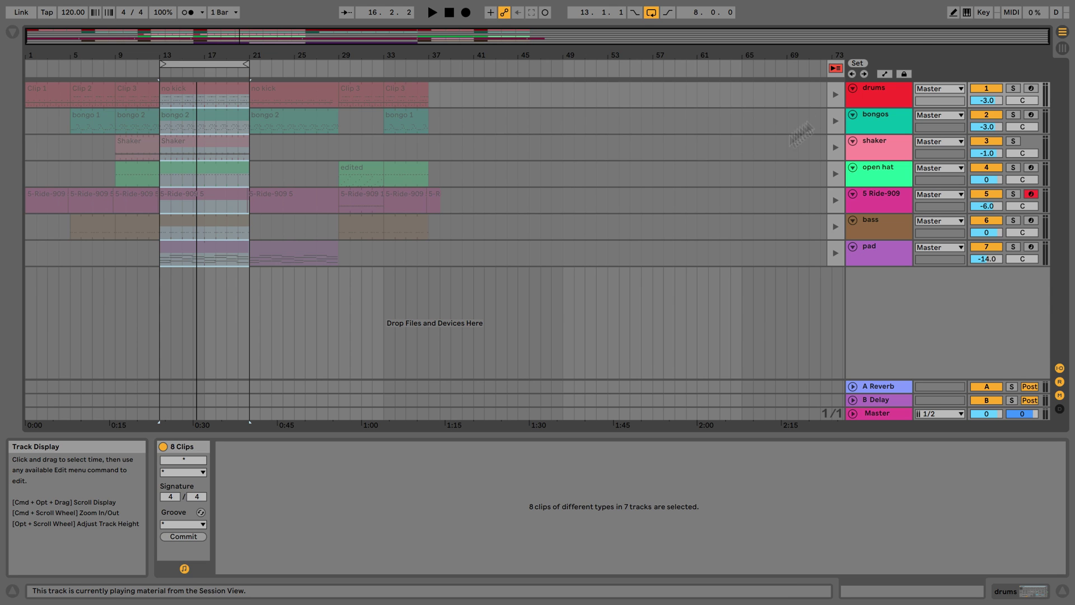
left_click(738, 142)
left_click(834, 68)
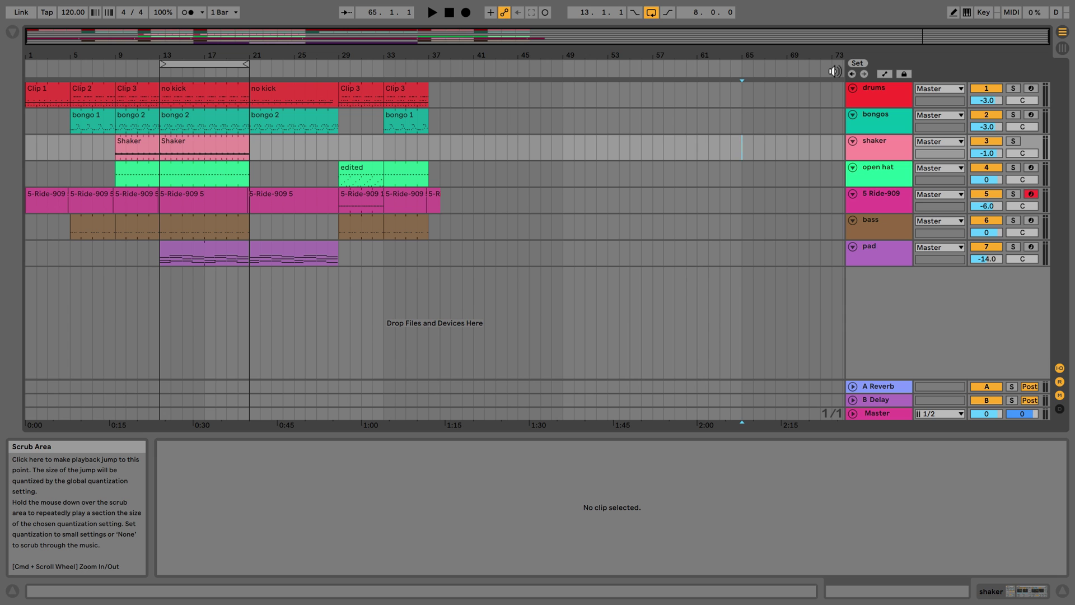
Step: Compare the Session View clips with the arrangement by switching between the two views, ending in Arrangement View
left_click(1063, 48)
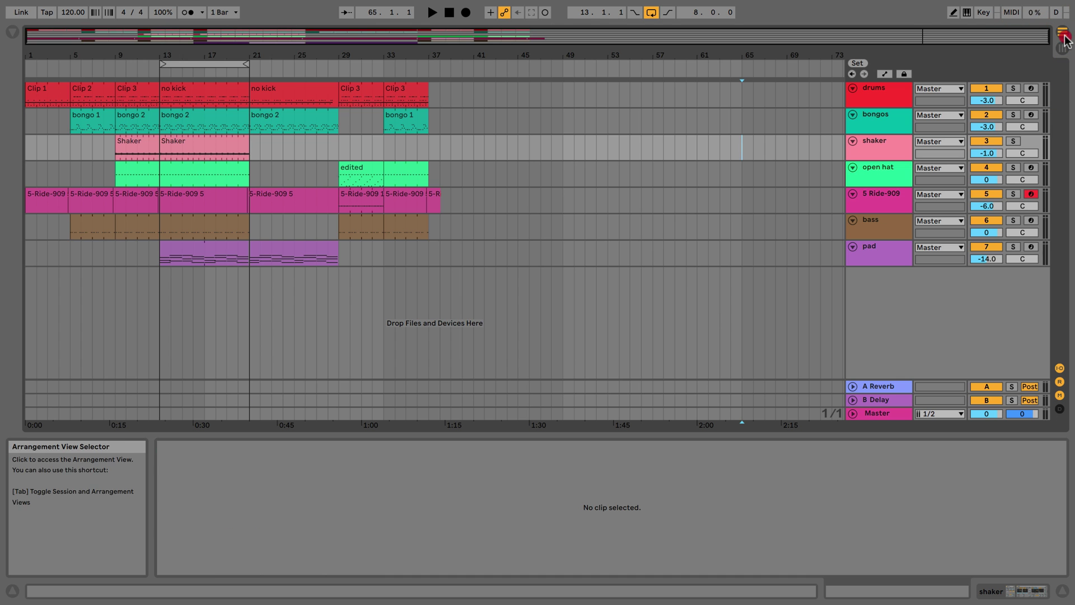
left_click(1062, 34)
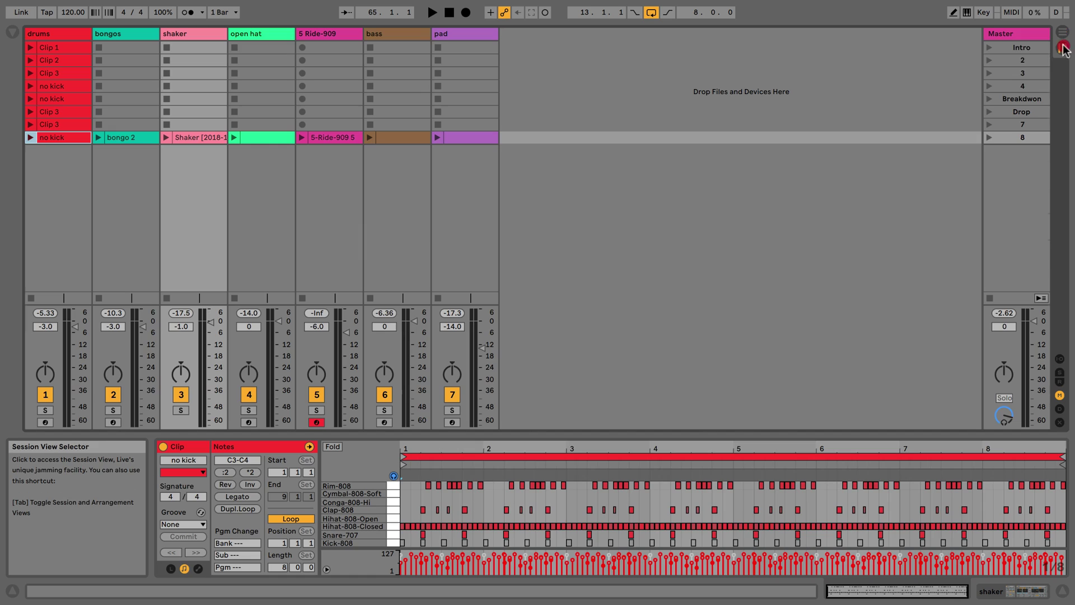
left_click(1062, 48)
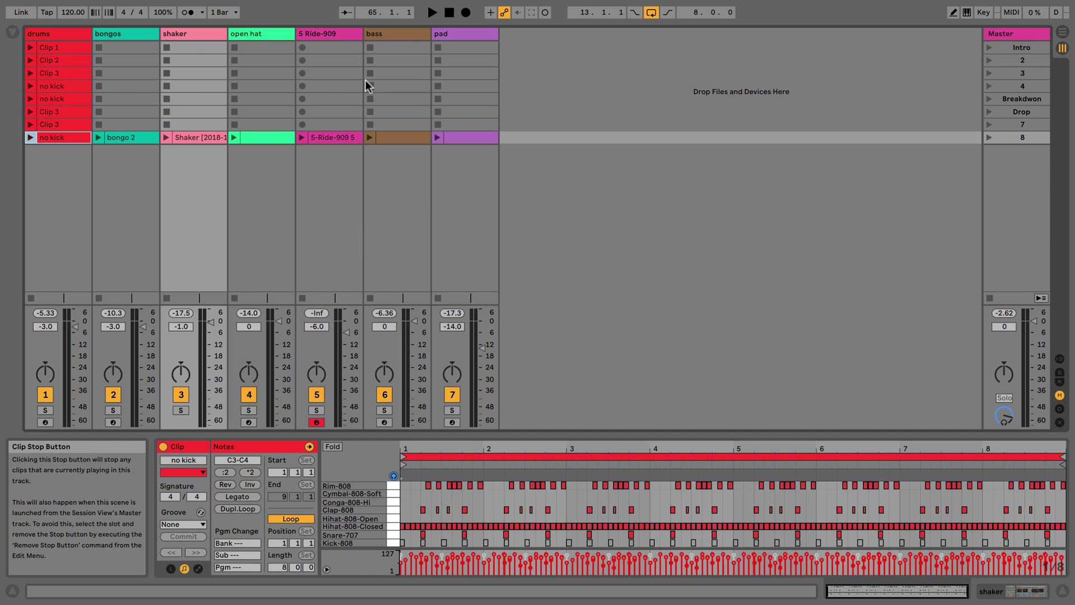
left_click(1063, 33)
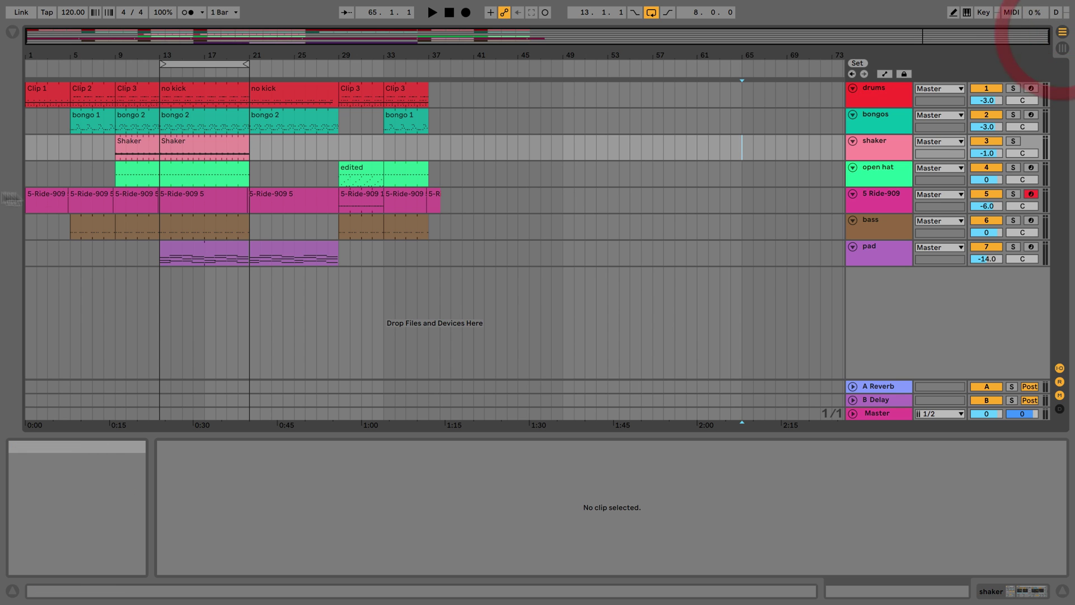
Step: Delete the short leftover clip at the end of the 5 Ride-909 track and extend the preceding clip to end at bar 37
left_click_drag(27, 172, 433, 149)
left_click(434, 195)
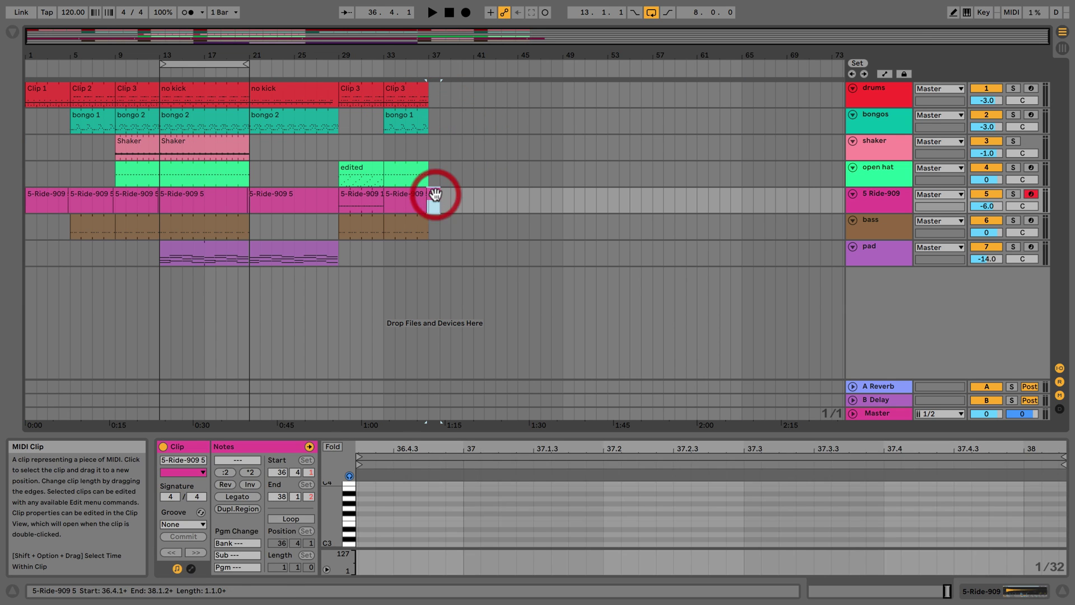
key("BackSpace")
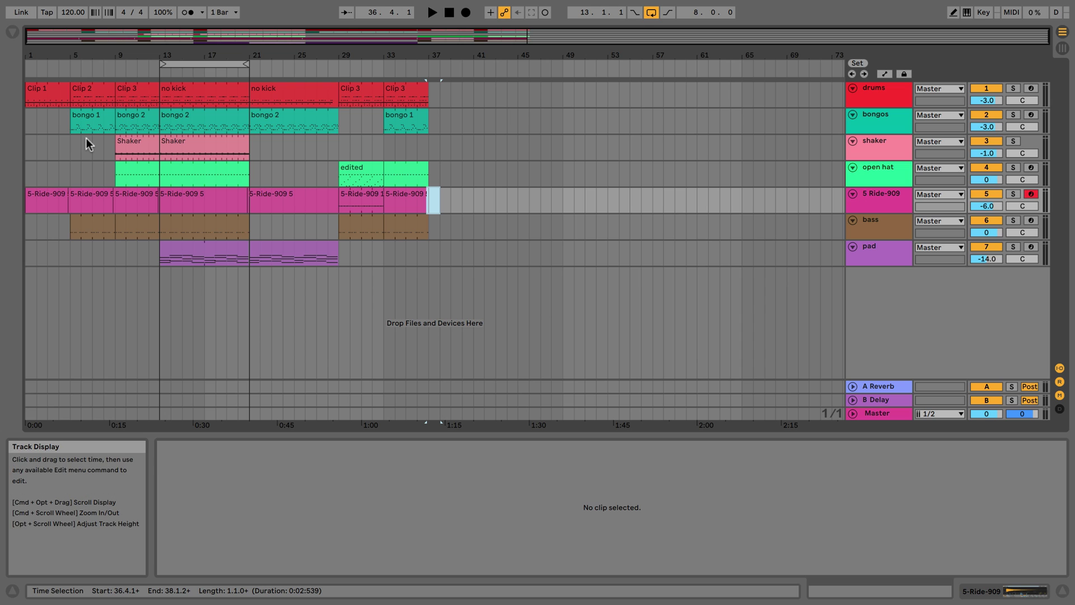
left_click_drag(25, 140, 431, 168)
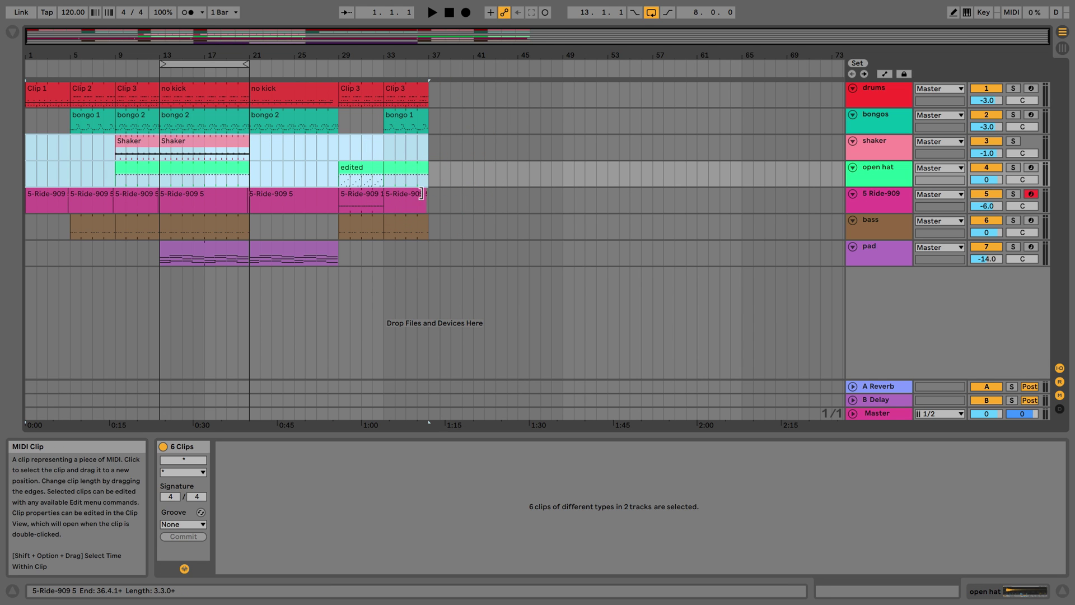
left_click(427, 193)
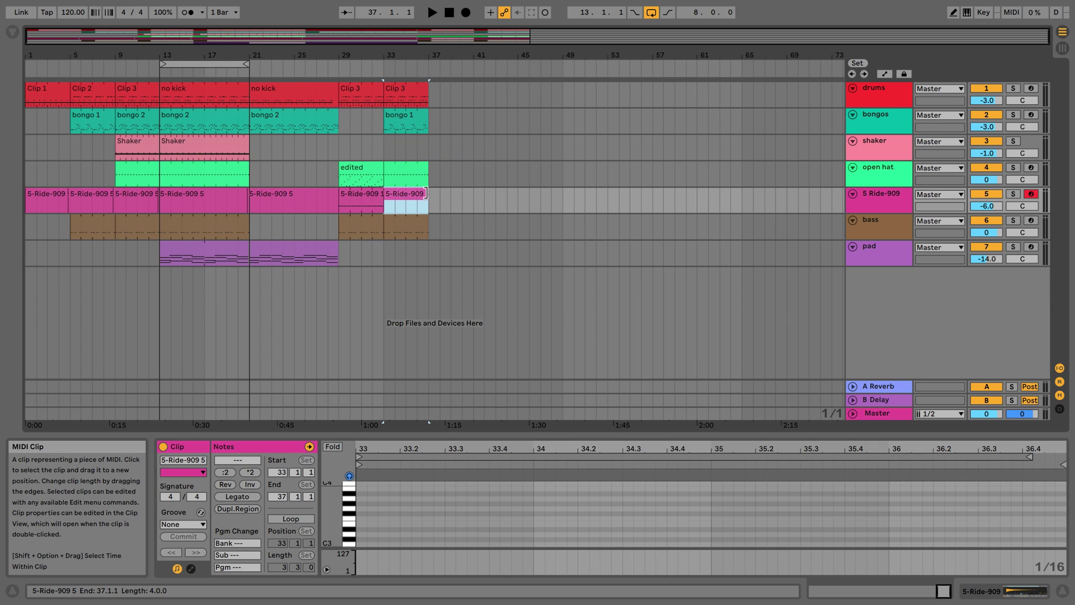